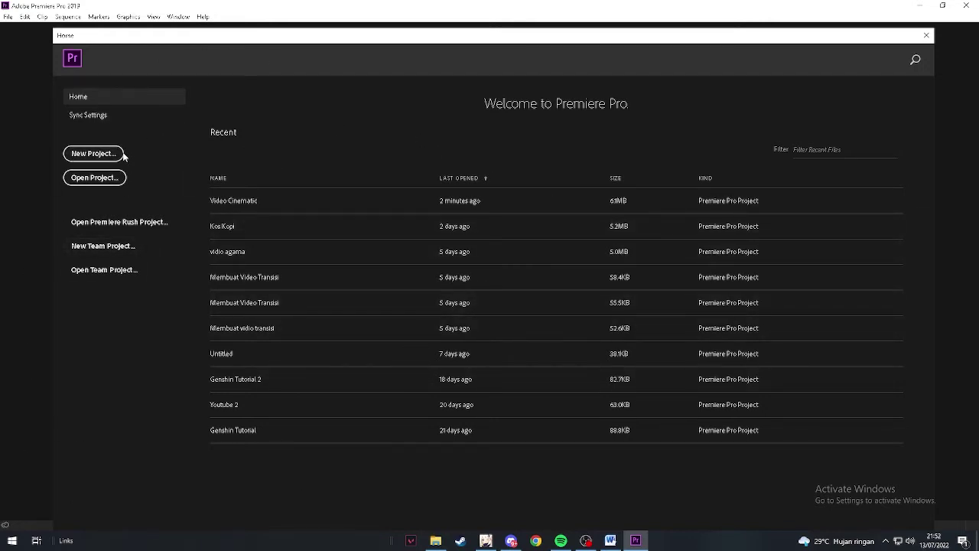
- Create a new project named "Video Cinematic" in the default location, overwriting the existing project of that name
click(92, 153)
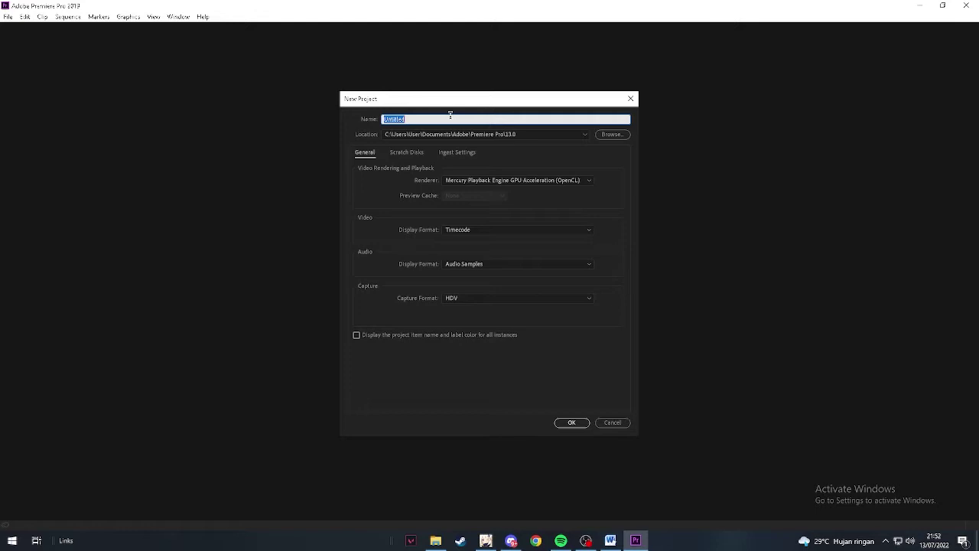
key(BackSpace)
text(Video Cinematic)
click(577, 425)
click(416, 154)
click(454, 154)
click(367, 154)
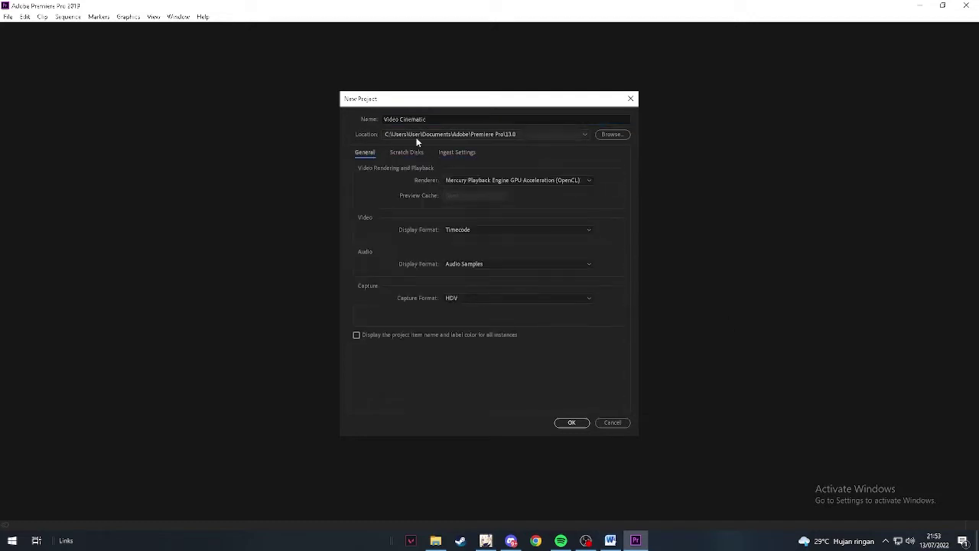
click(568, 427)
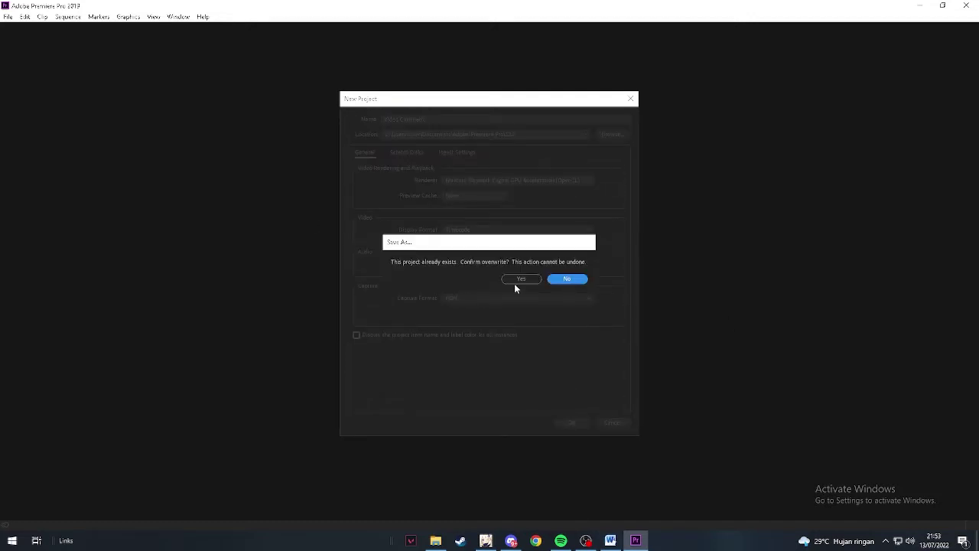
click(518, 279)
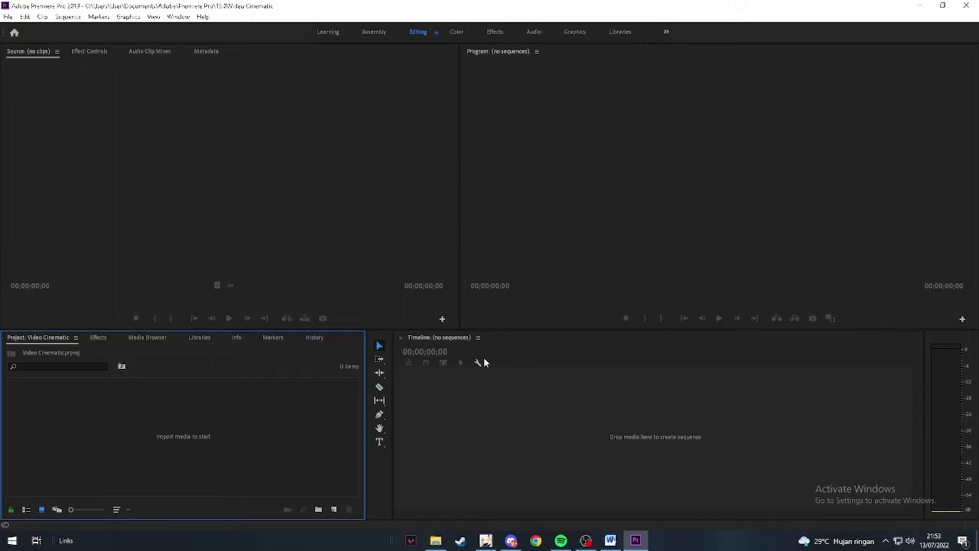
- Start creating a new sequence in the project
click(474, 391)
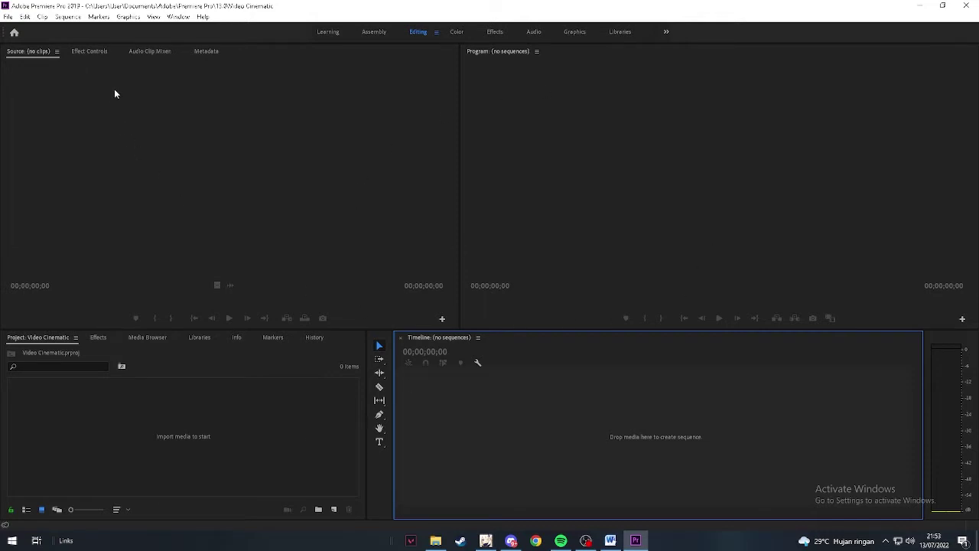
click(7, 16)
mouse_move(76, 28)
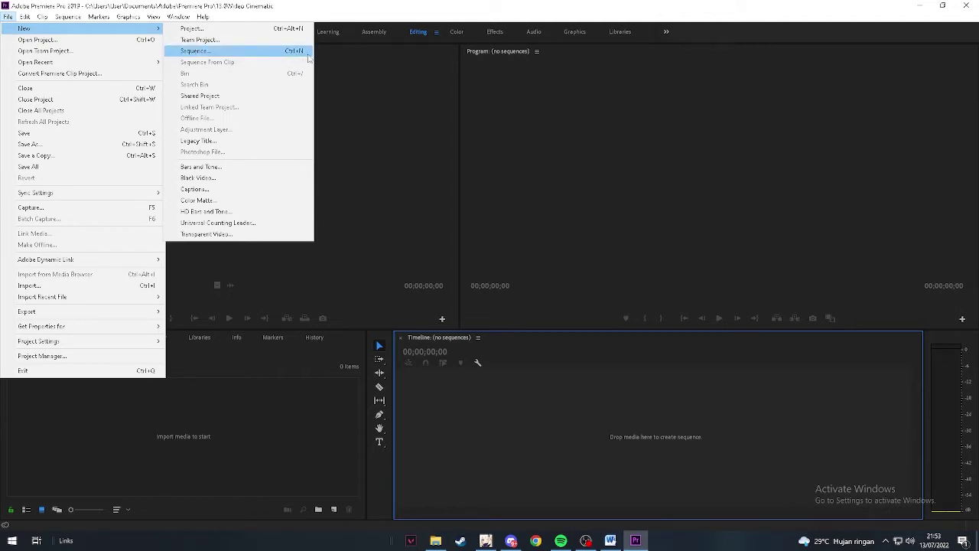
click(343, 90)
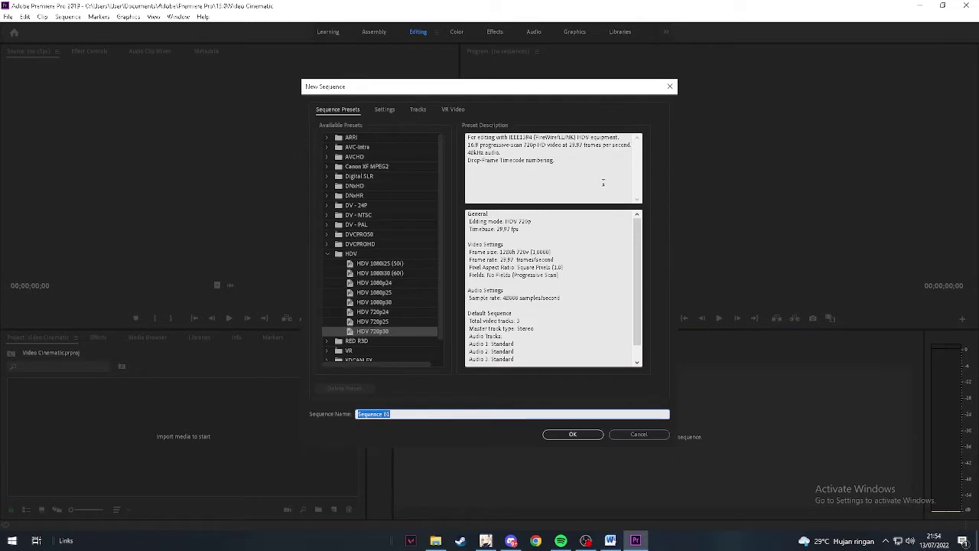
- Examine the available sequence presets, including the DVCPROHD, DVCPRO50, DV - PAL, VR and XDCAM EX groups
click(439, 198)
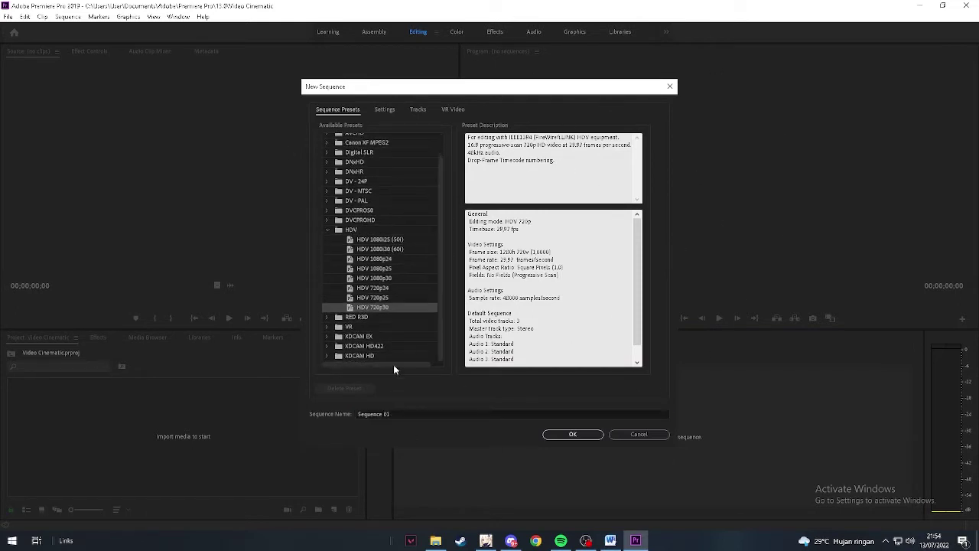
click(327, 221)
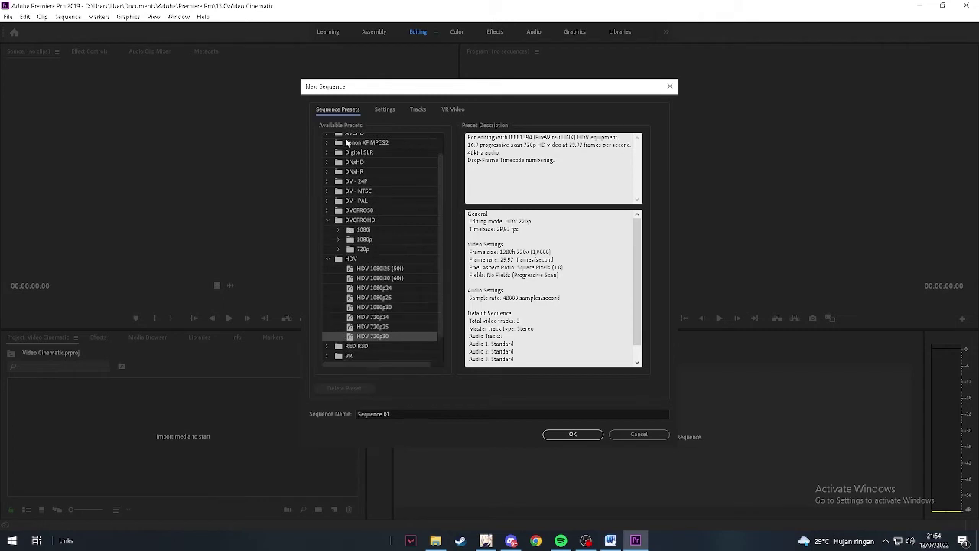
click(327, 220)
click(327, 209)
click(325, 200)
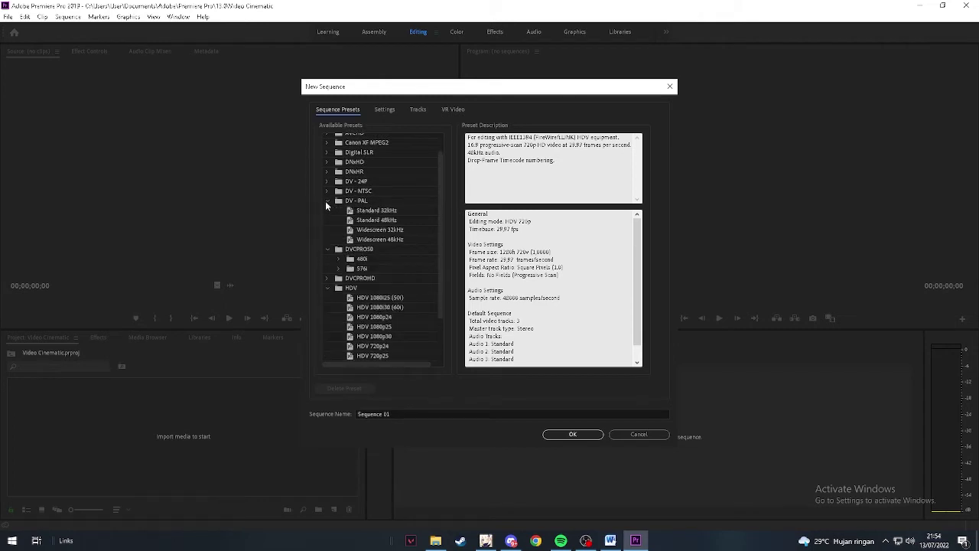
click(326, 201)
click(327, 212)
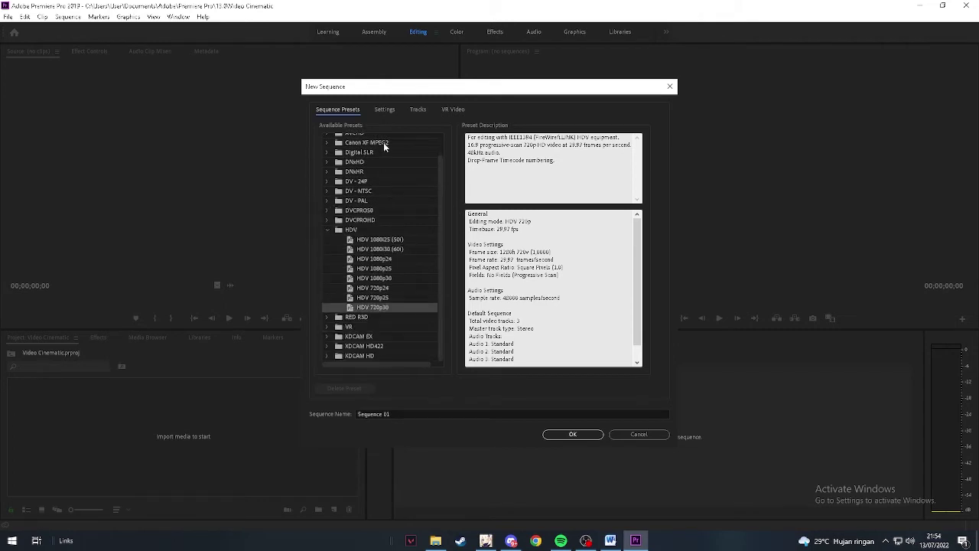
scroll(436, 250, up, 2)
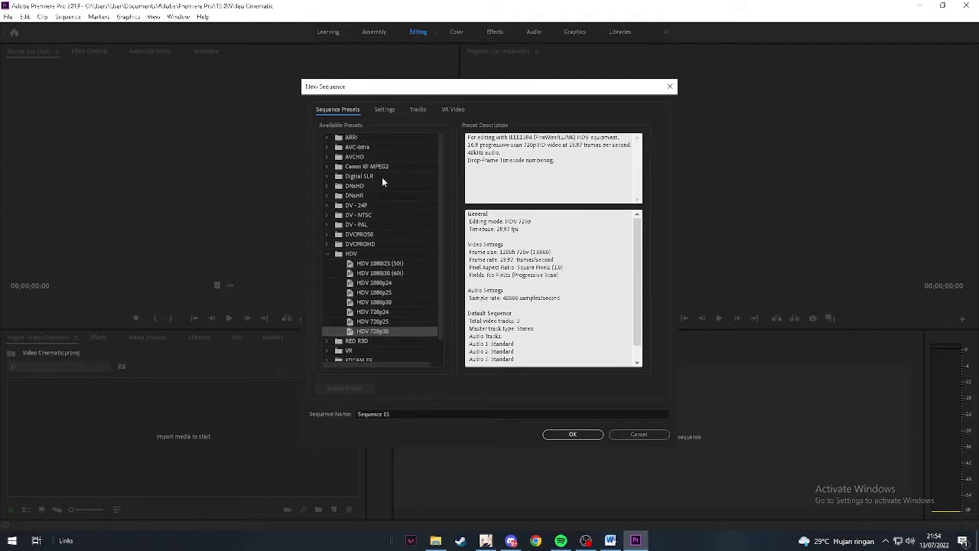
scroll(441, 184, down, 2)
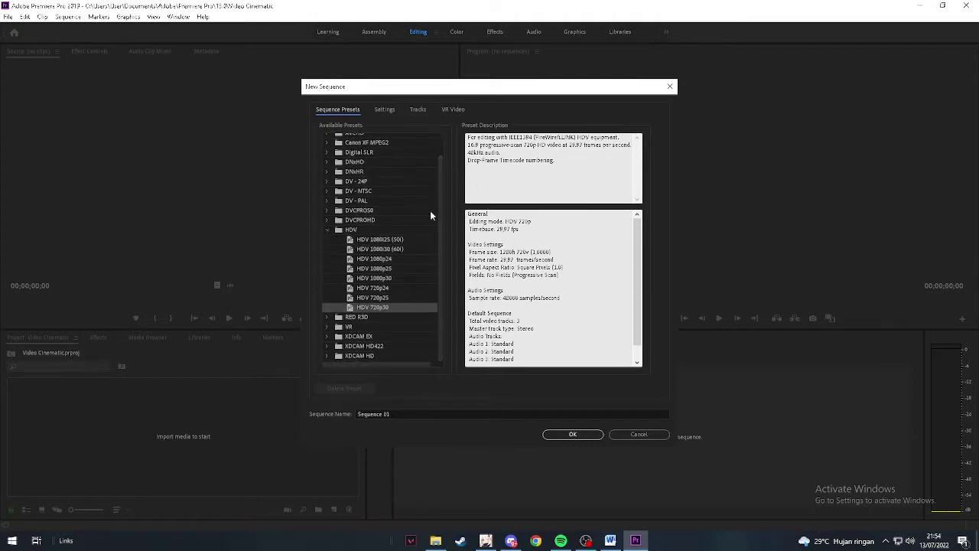
click(328, 326)
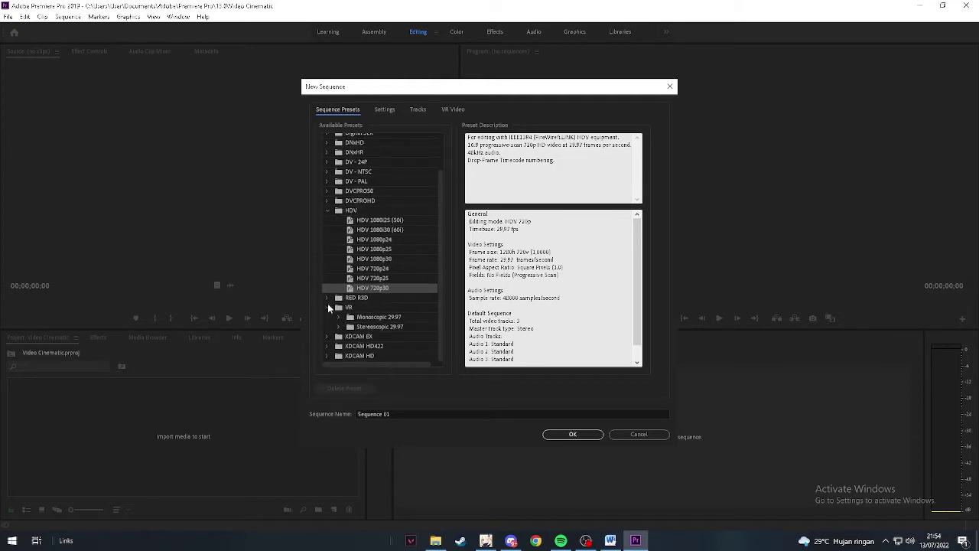
click(327, 306)
click(328, 336)
click(330, 338)
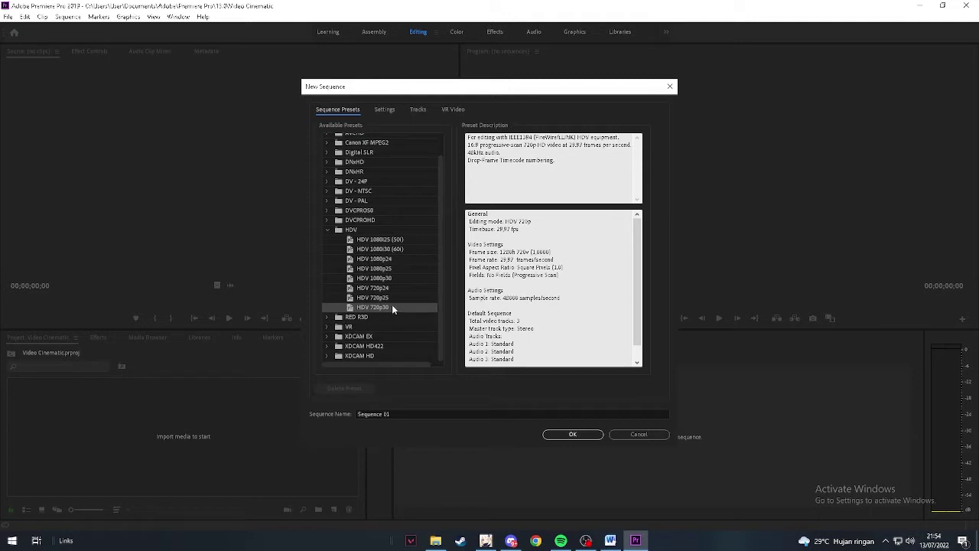
- Create Sequence 01 with the HDV 720p30 preset and enlarge the project and timeline area slightly
click(573, 435)
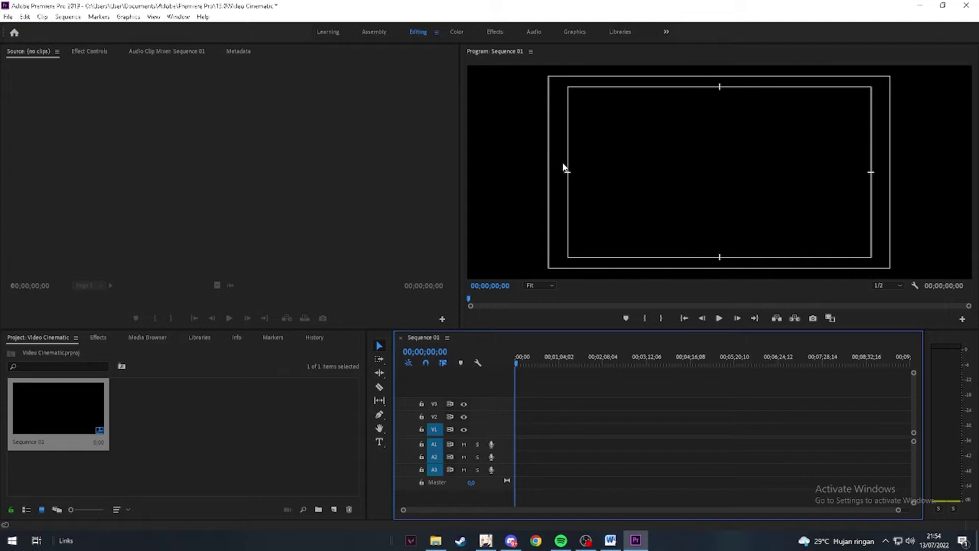
click(233, 422)
drag(199, 327, 202, 307)
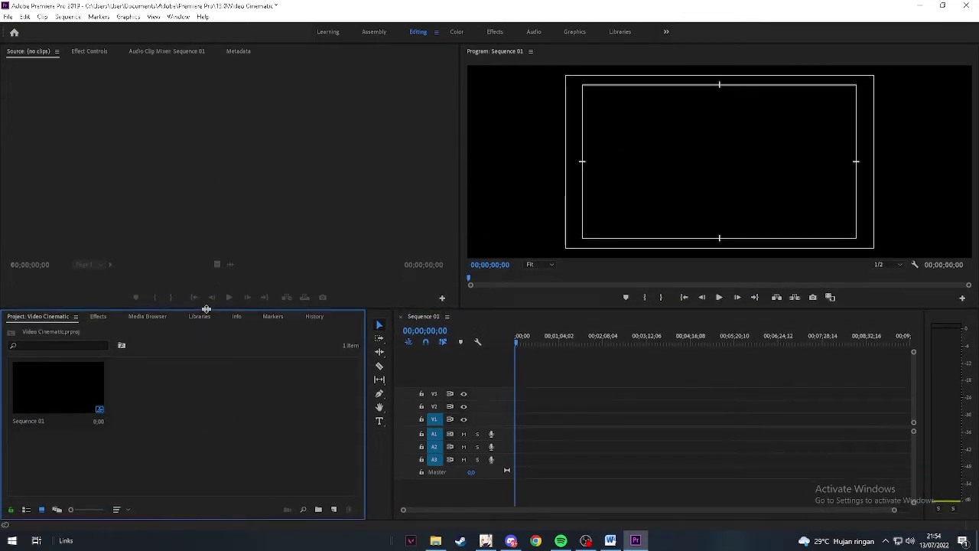
- Import the twelve MOV clips from DSC_1521 through MVI_4819 in the Downloads folder into the project
right_click(240, 415)
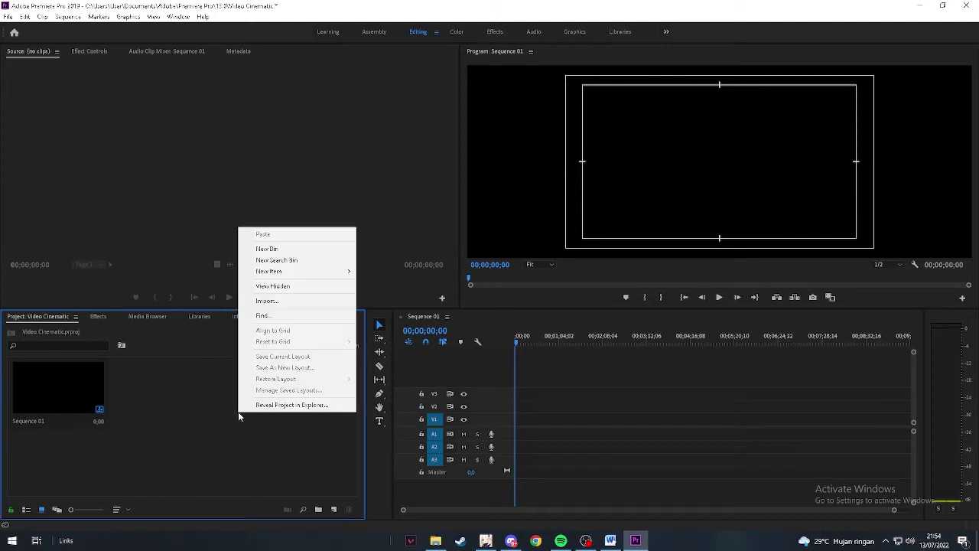
click(303, 303)
scroll(192, 173, down, 8)
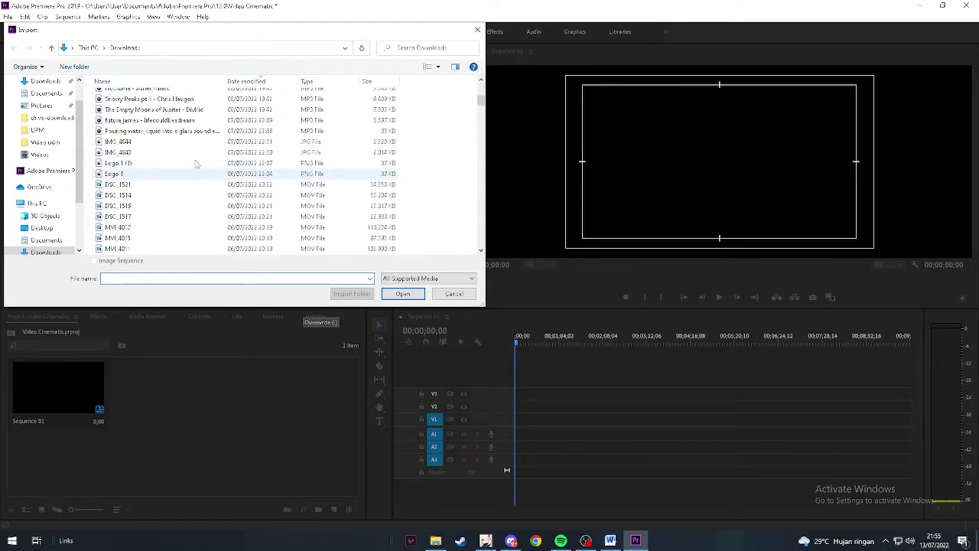
scroll(343, 192, down, 1)
scroll(259, 209, down, 1)
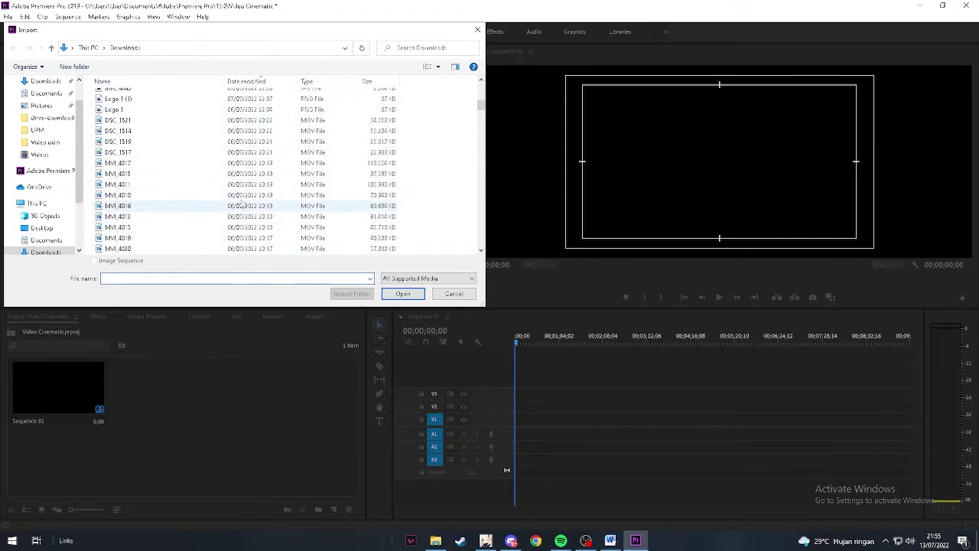
click(207, 121)
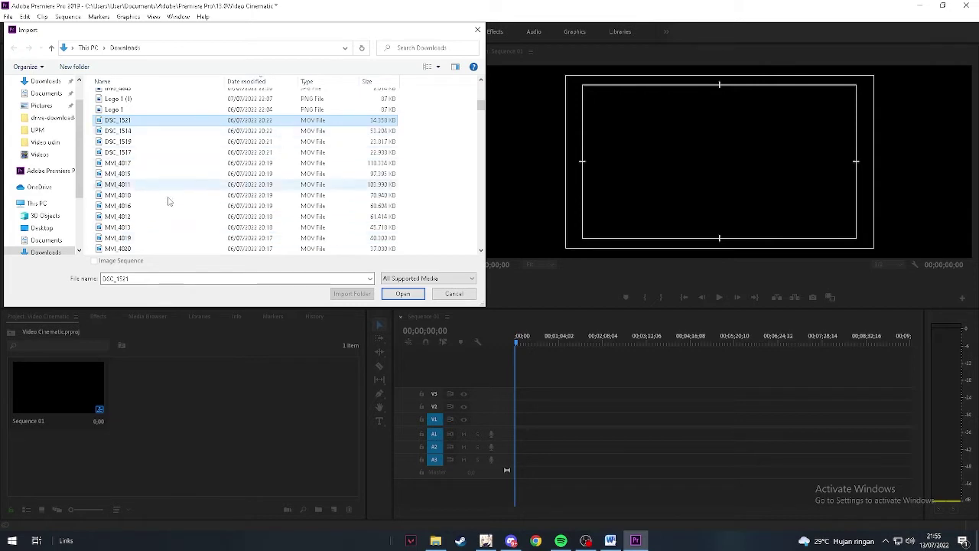
shift+click(161, 239)
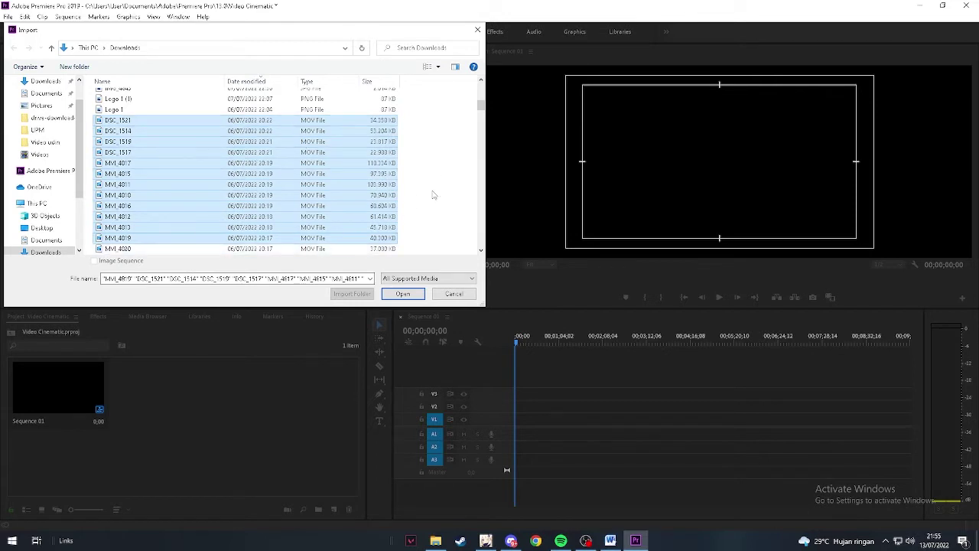
click(403, 294)
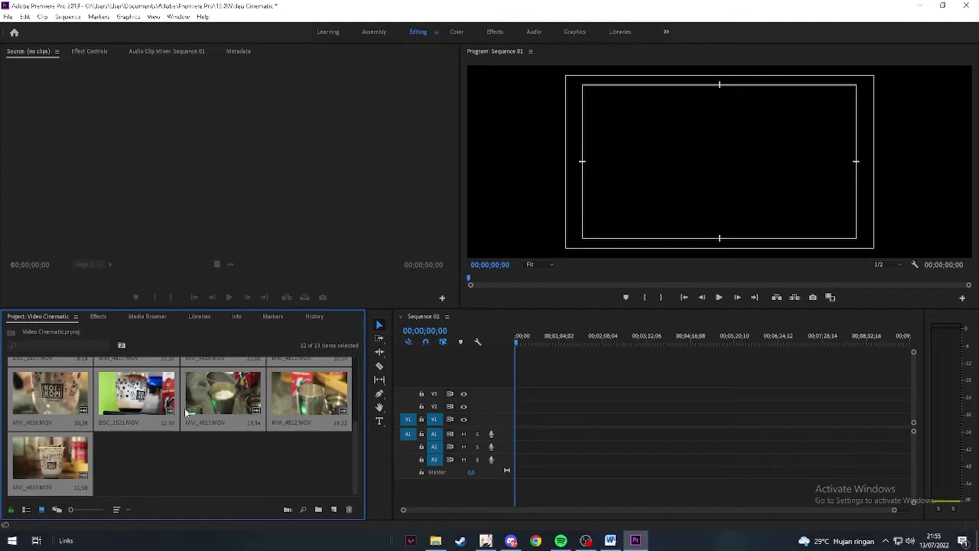
- Look through the imported clips and delete all of them from the project, keeping Sequence 01
scroll(187, 413, up, 3)
scroll(153, 448, down, 3)
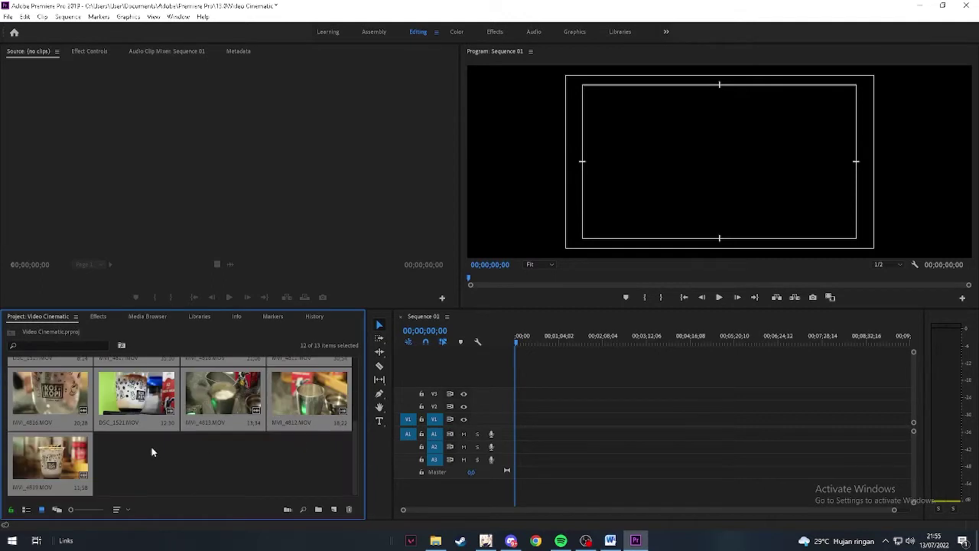
scroll(151, 392, up, 3)
scroll(213, 383, down, 3)
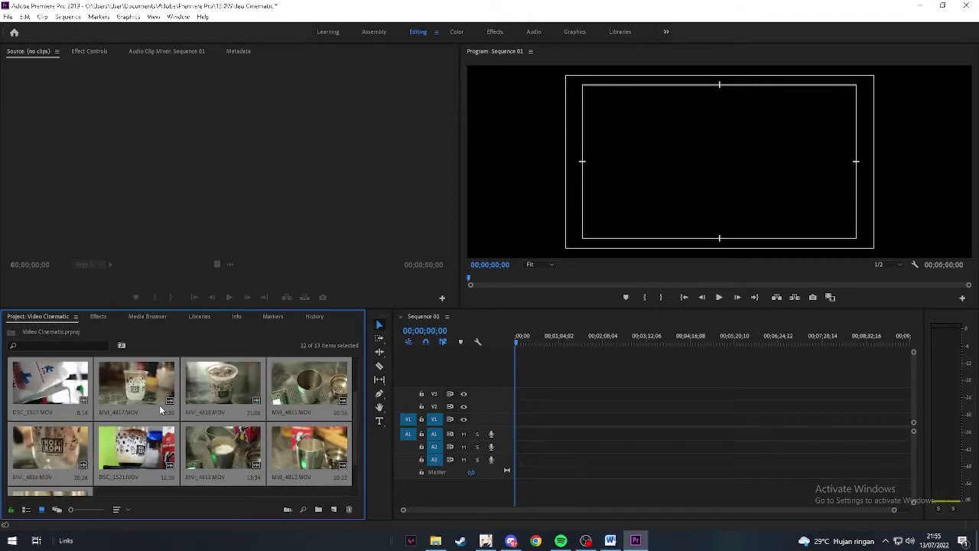
scroll(87, 406, up, 3)
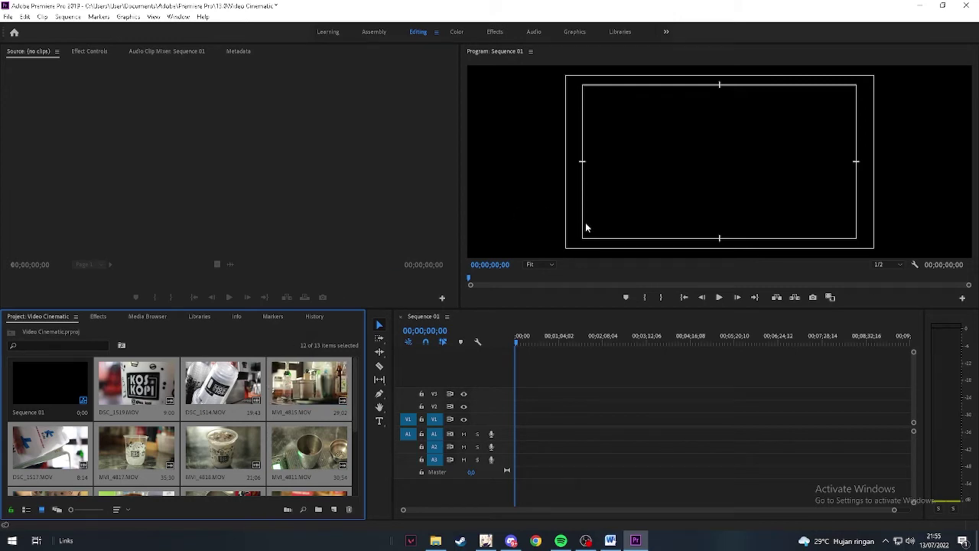
key(Delete)
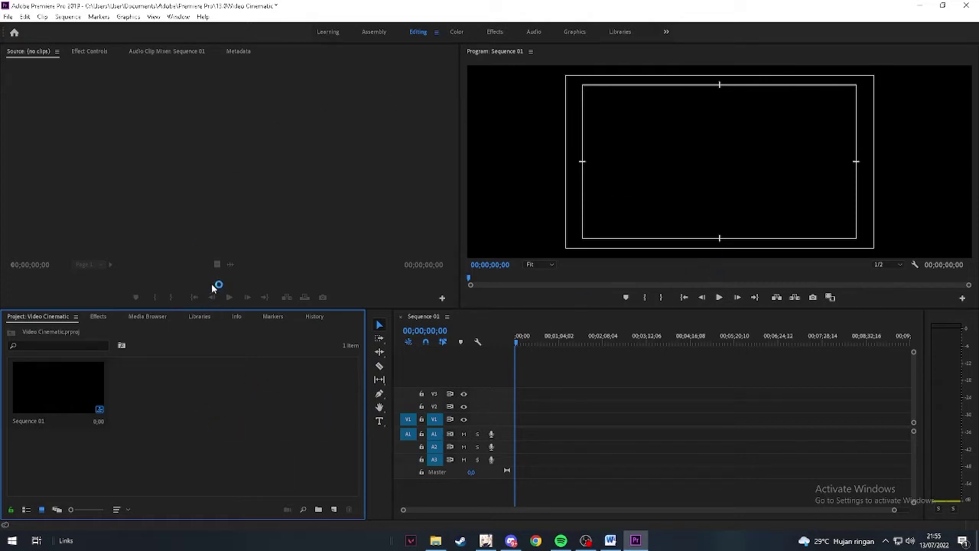
- Create a new bin named "Video Mentah" in the project
click(456, 202)
click(270, 391)
right_click(242, 387)
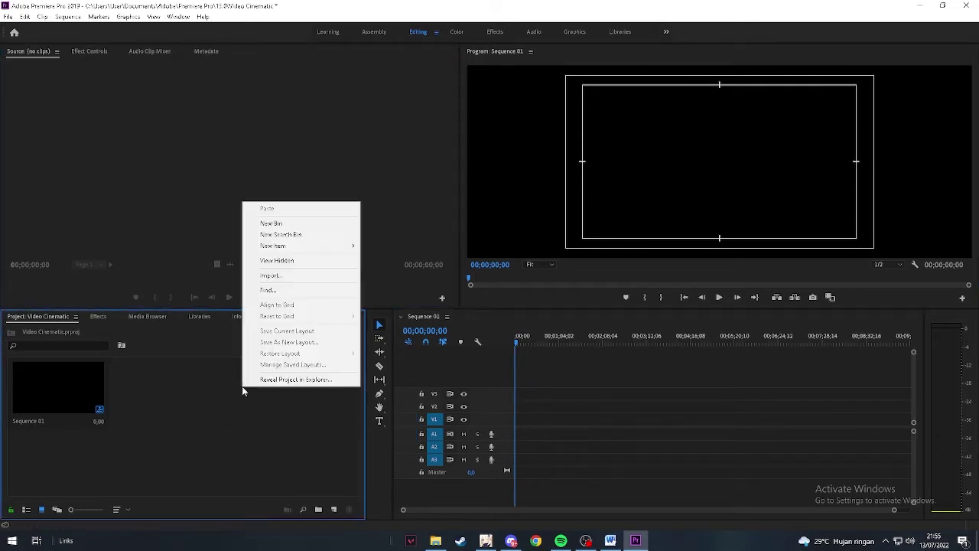
mouse_move(349, 252)
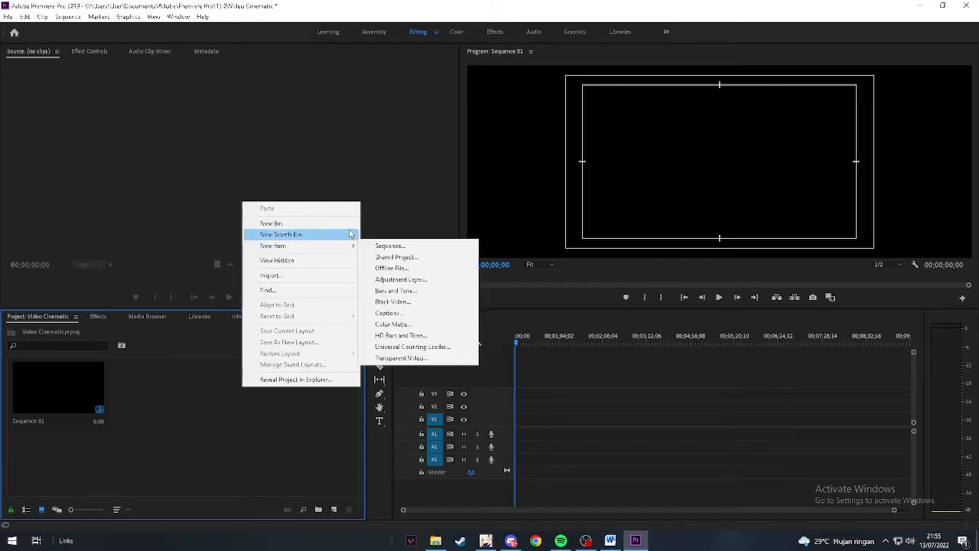
click(298, 224)
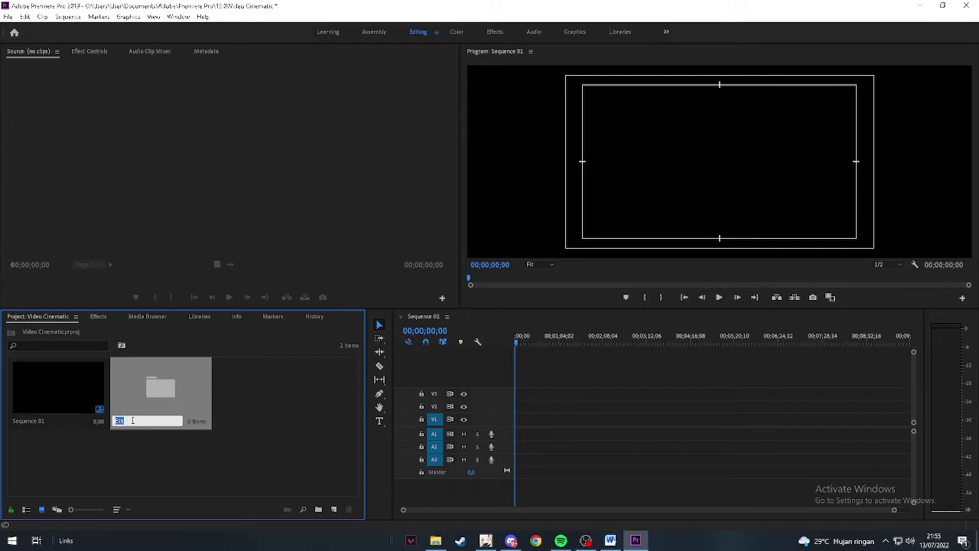
text(Video Mentah)
key(Return)
click(238, 393)
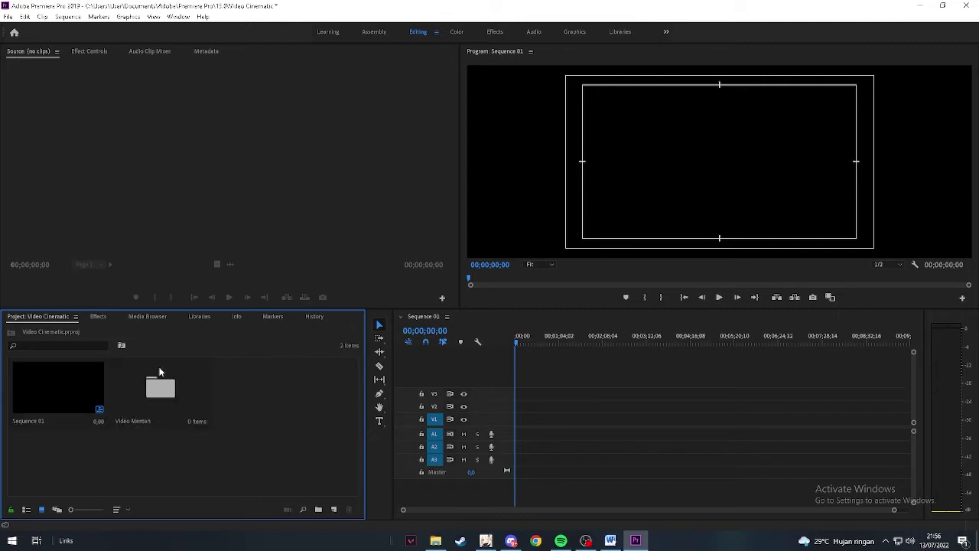
- Create a second bin named "Musik" beside the Video Mentah bin
right_click(260, 402)
click(324, 240)
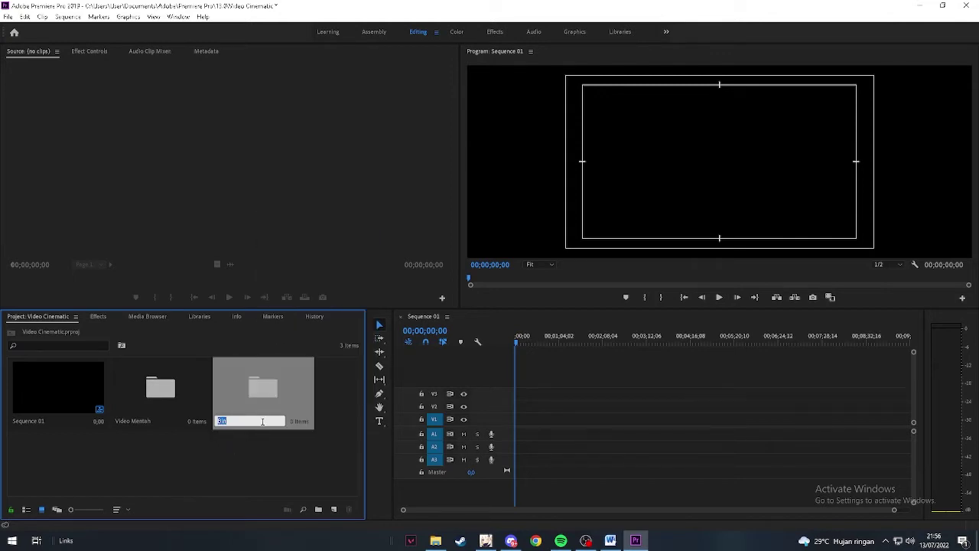
text(Musik)
key(Tab)
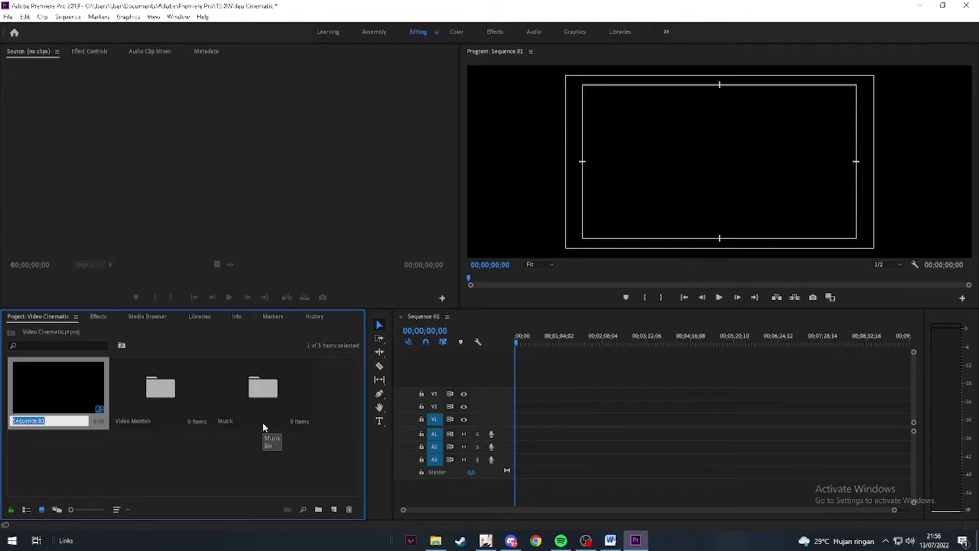
click(202, 468)
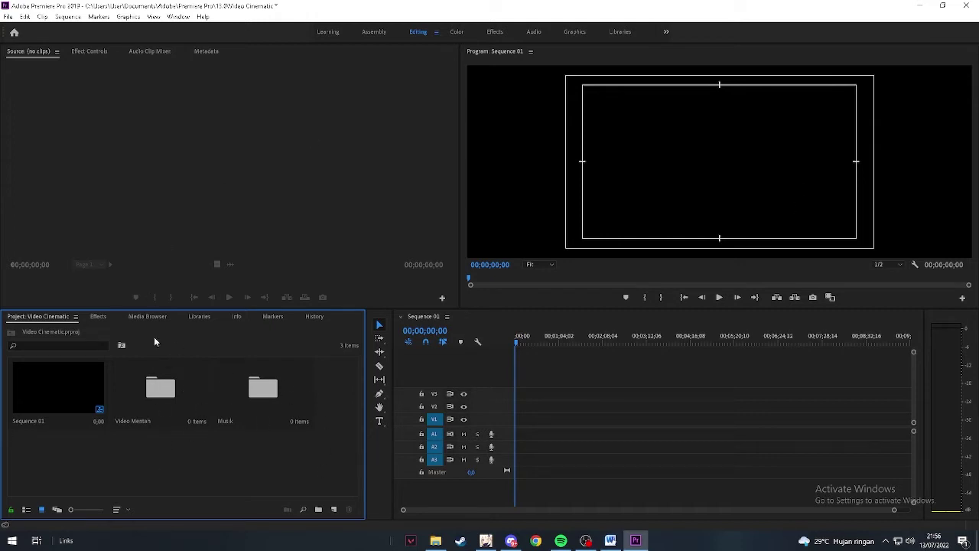
- Import the fifteen MOV clips from DSC_1521 through MVI_4810 in the Downloads folder into the Video Mentah bin and look over them
double_click(160, 387)
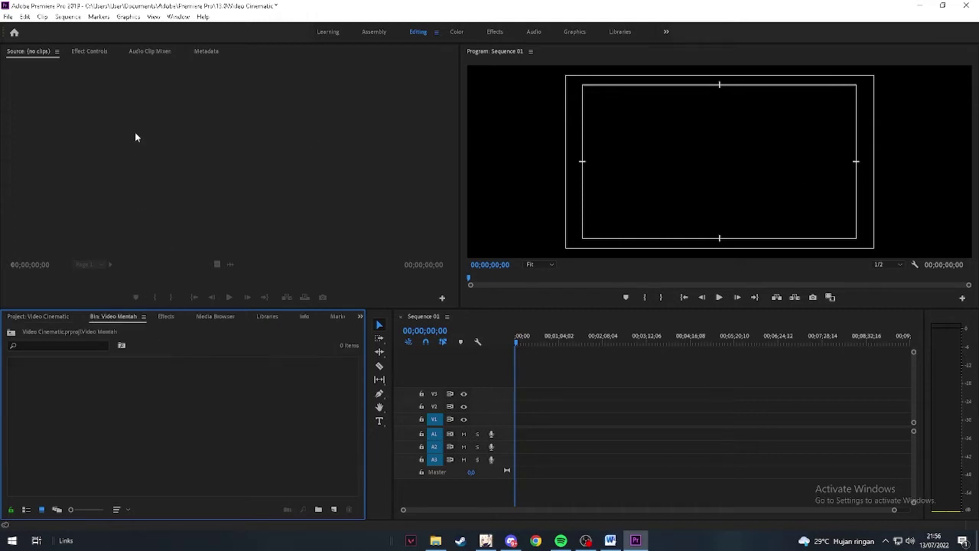
right_click(154, 399)
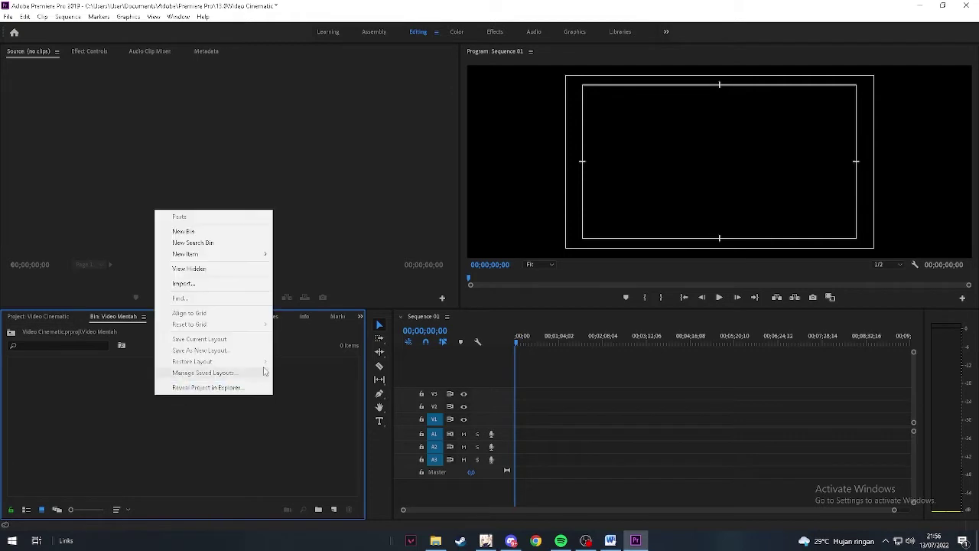
click(213, 284)
scroll(110, 187, down, 3)
scroll(110, 187, down, 2)
scroll(145, 136, up, 1)
click(118, 114)
scroll(153, 192, down, 3)
shift+click(153, 240)
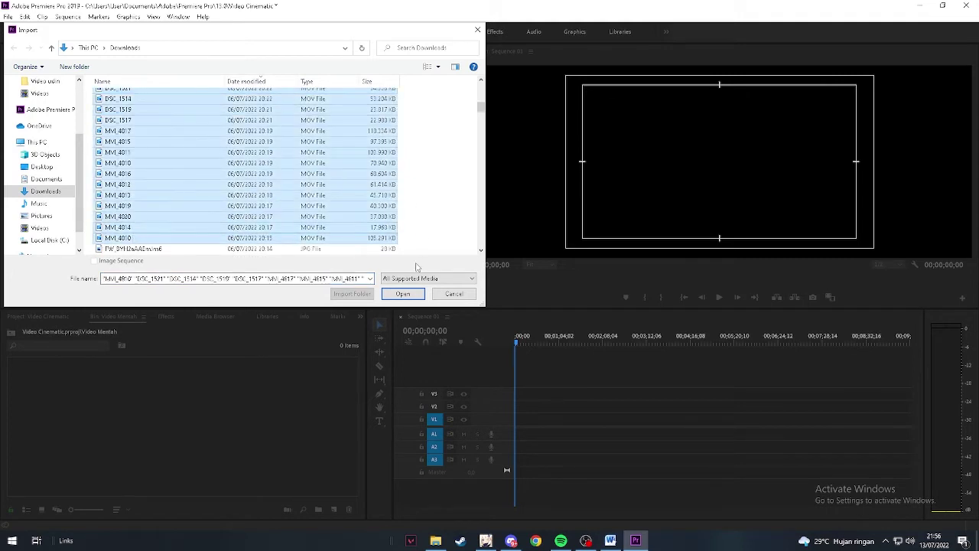
click(398, 294)
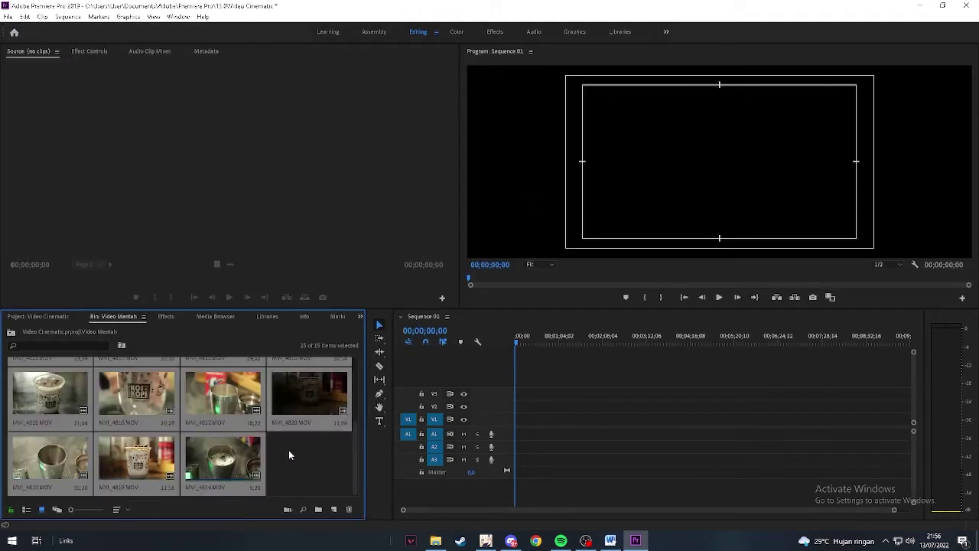
click(289, 452)
scroll(237, 443, up, 3)
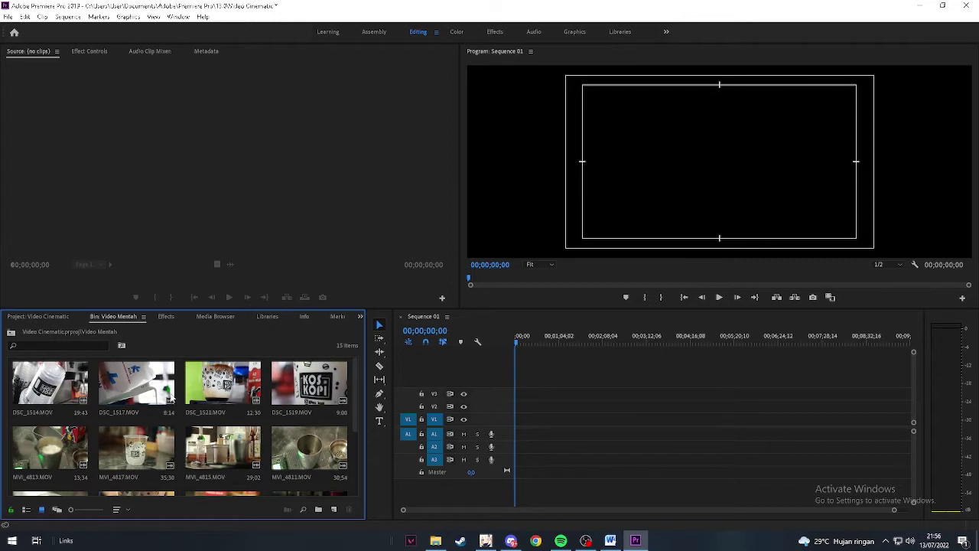
scroll(215, 382, down, 3)
scroll(278, 400, up, 3)
- Create a third bin named "Nest Video" at the root of the Video Cinematic project
click(55, 316)
click(194, 470)
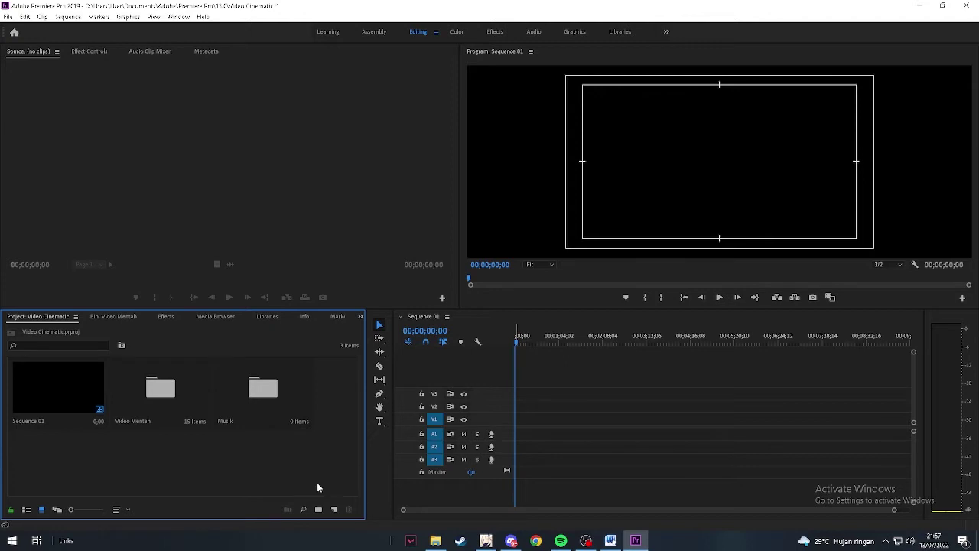
right_click(282, 471)
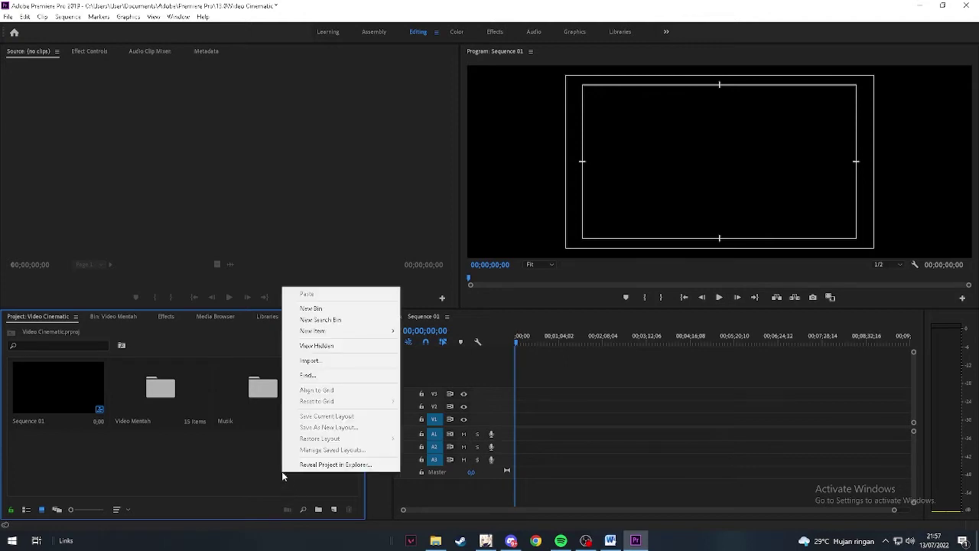
click(359, 308)
text(Ne)
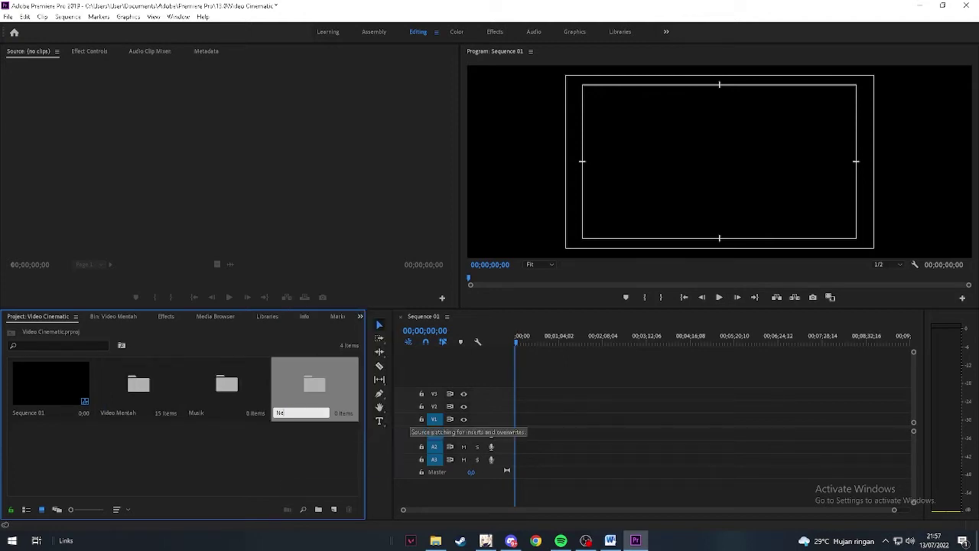
text(st Video)
key(Tab)
click(293, 462)
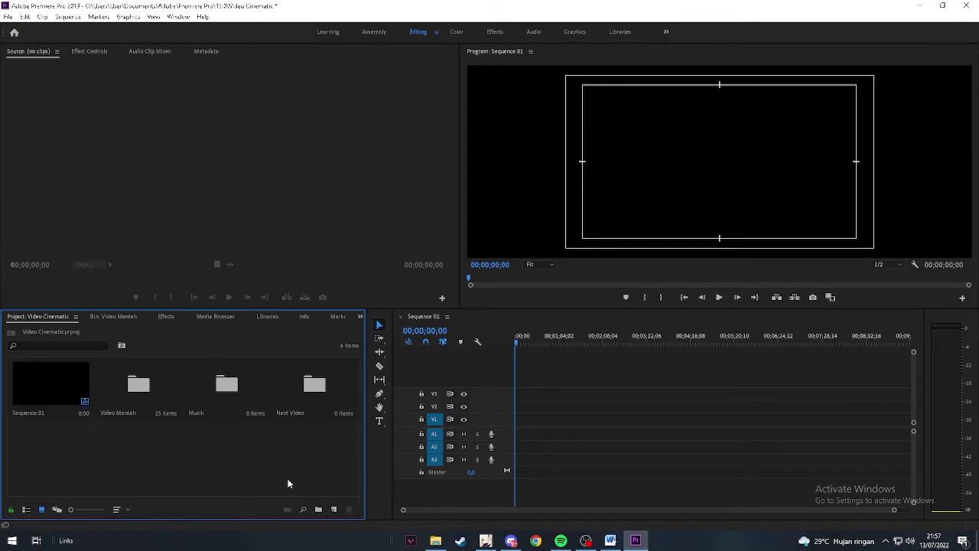
- Import the "Good Gig In the Clouds" and "Nocturne" MP3 tracks from Downloads into the Musik bin
double_click(245, 403)
right_click(246, 401)
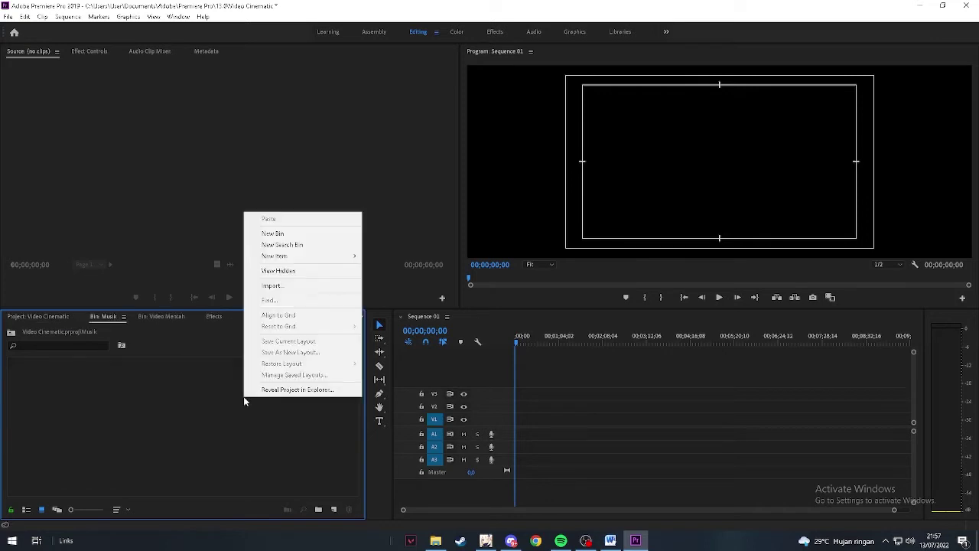
click(304, 282)
scroll(245, 199, down, 2)
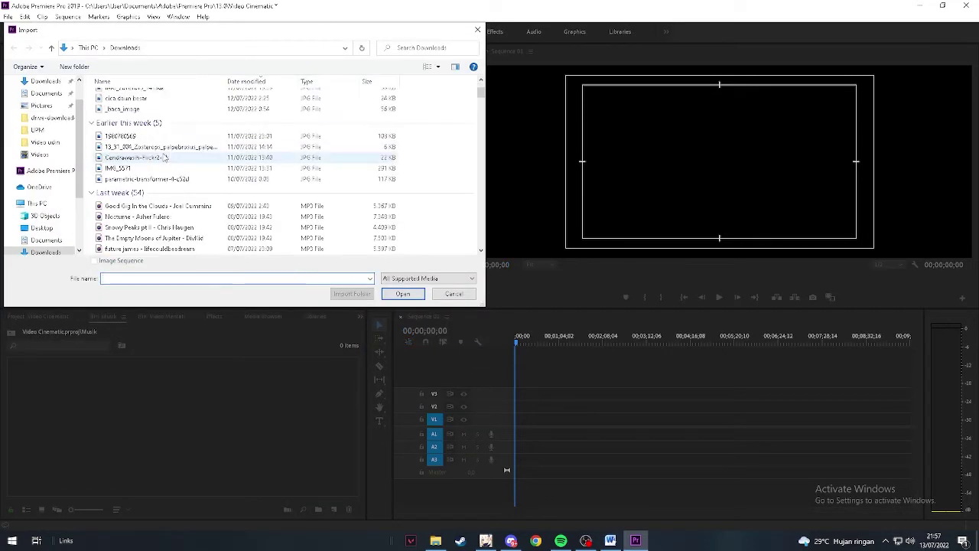
scroll(192, 159, down, 1)
click(195, 174)
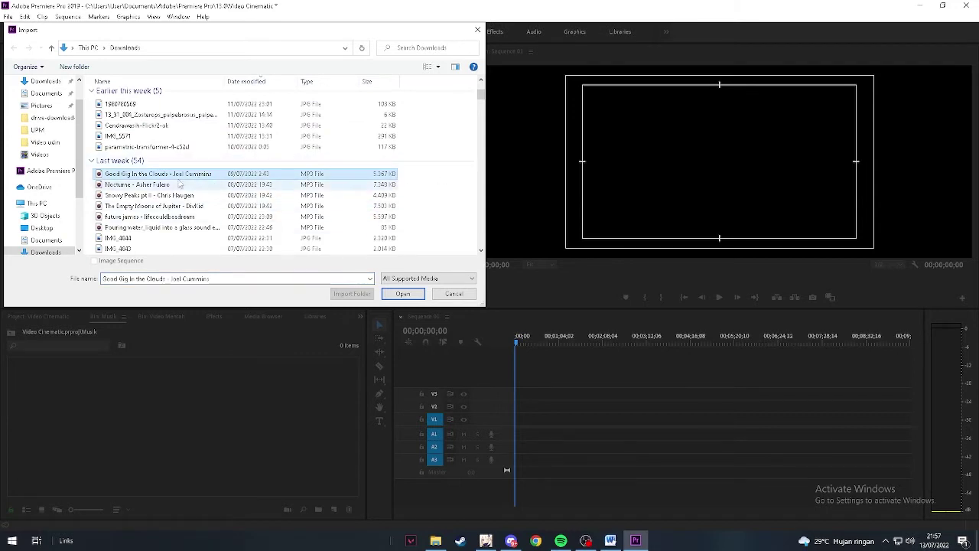
ctrl+click(229, 185)
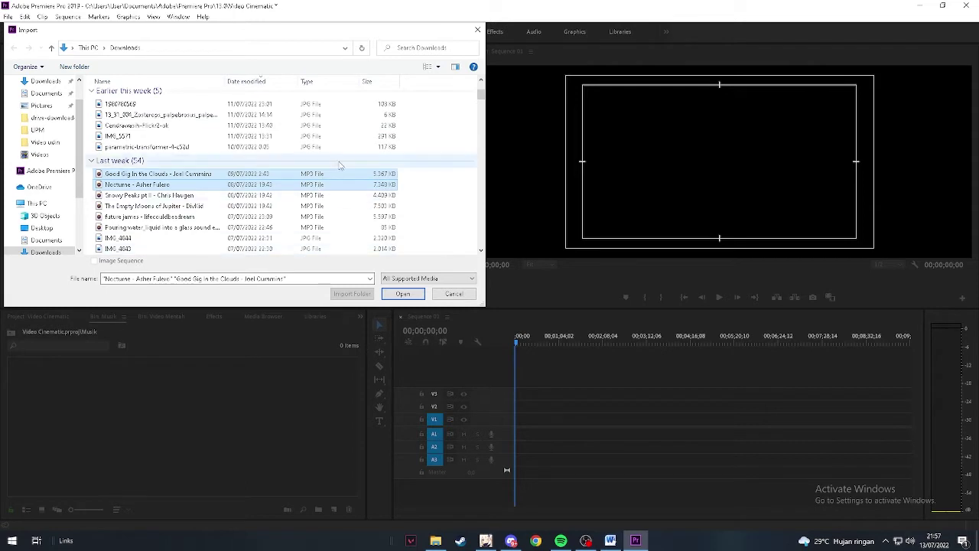
click(403, 295)
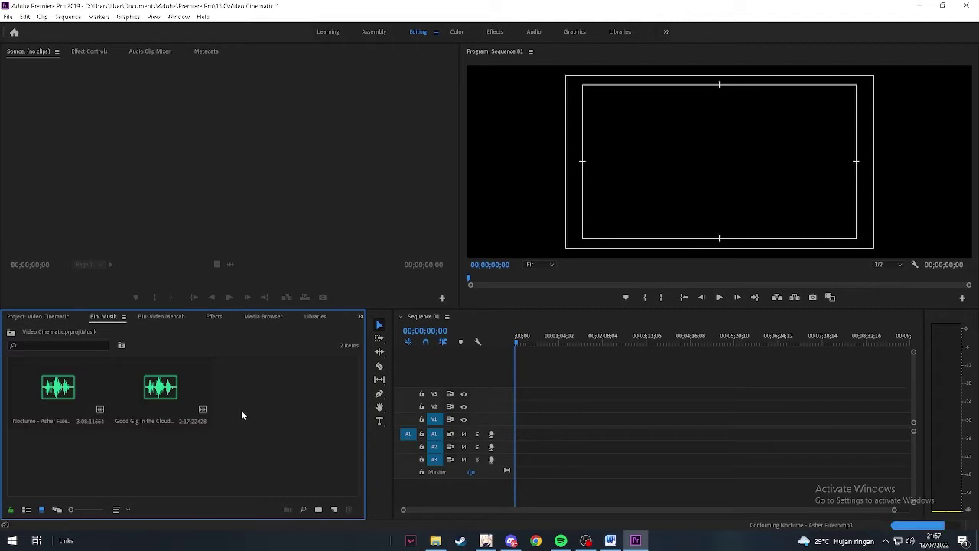
- Open the Video Mentah bin and load the MVI_4818.MOV clip with the topped coffee cup in the Source monitor
click(60, 317)
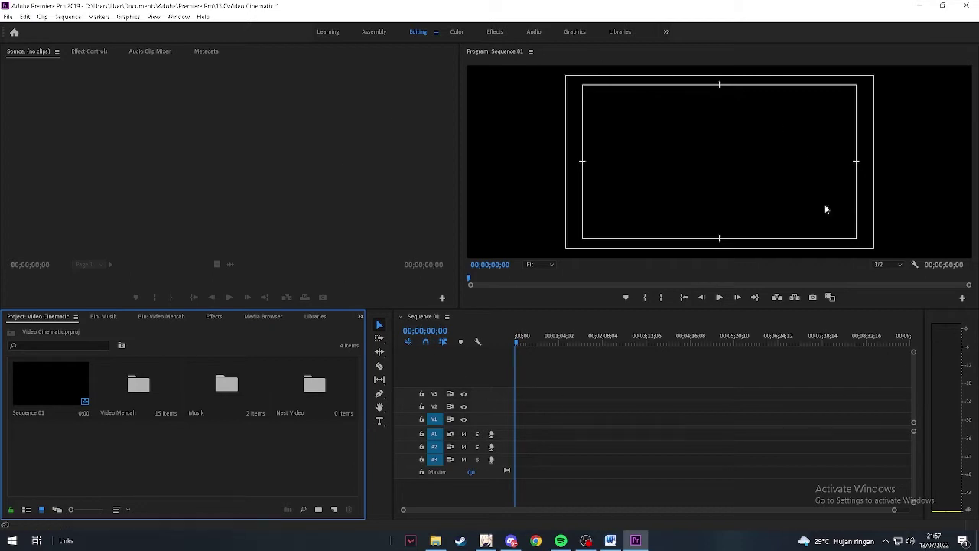
double_click(140, 387)
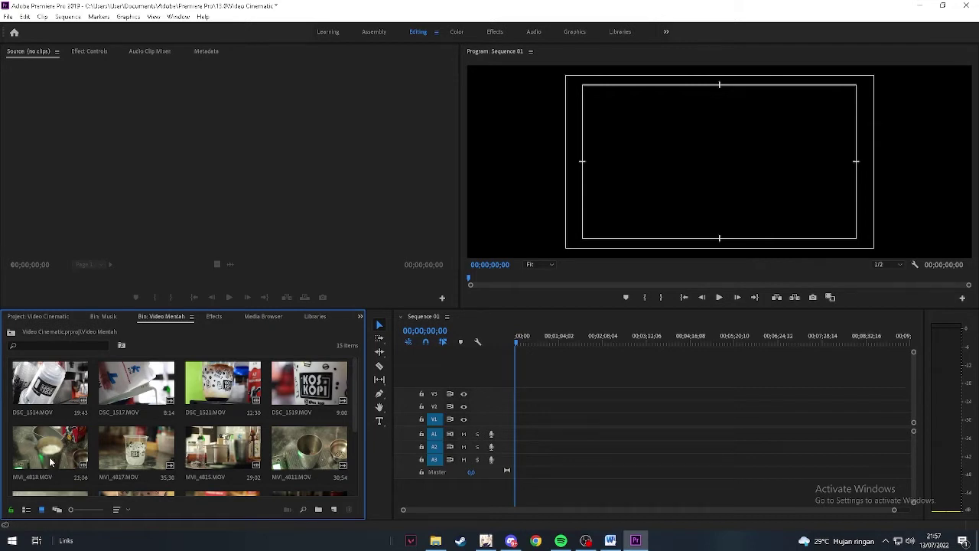
scroll(298, 459, down, 3)
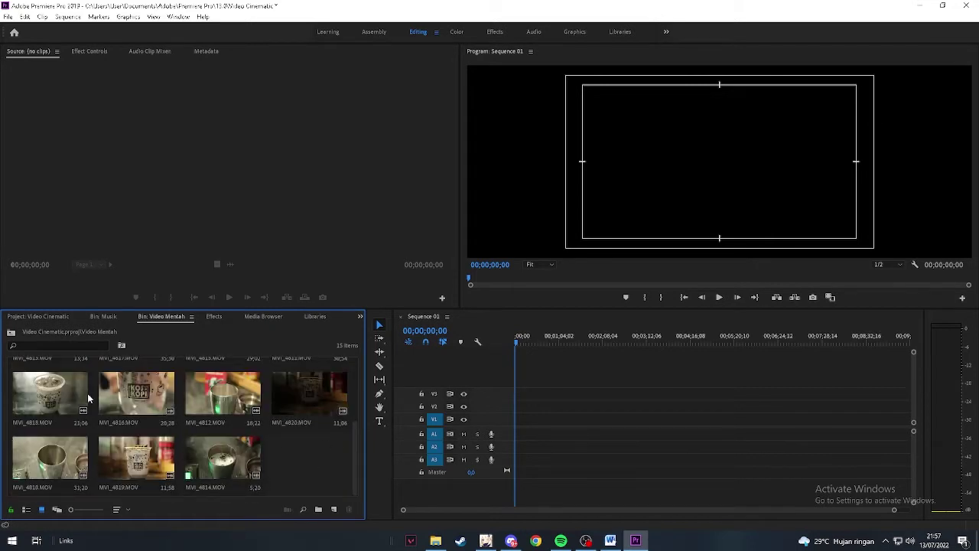
scroll(87, 393, up, 2)
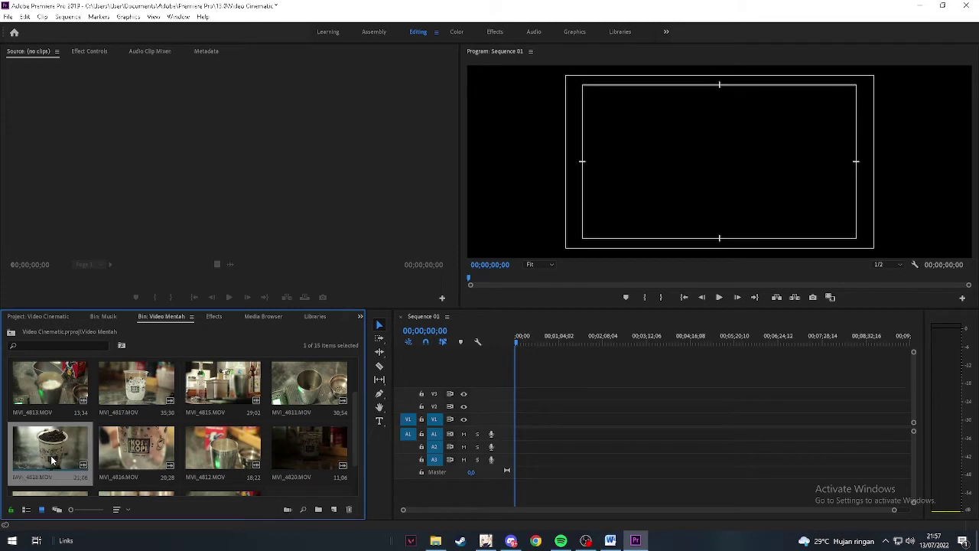
double_click(53, 458)
- Place the full-length MVI_4818.MOV clip at the start of Sequence 01 on V1 and A1 and play it back
drag(233, 279, 265, 280)
key(Home)
click(303, 298)
drag(533, 343, 515, 343)
key(space)
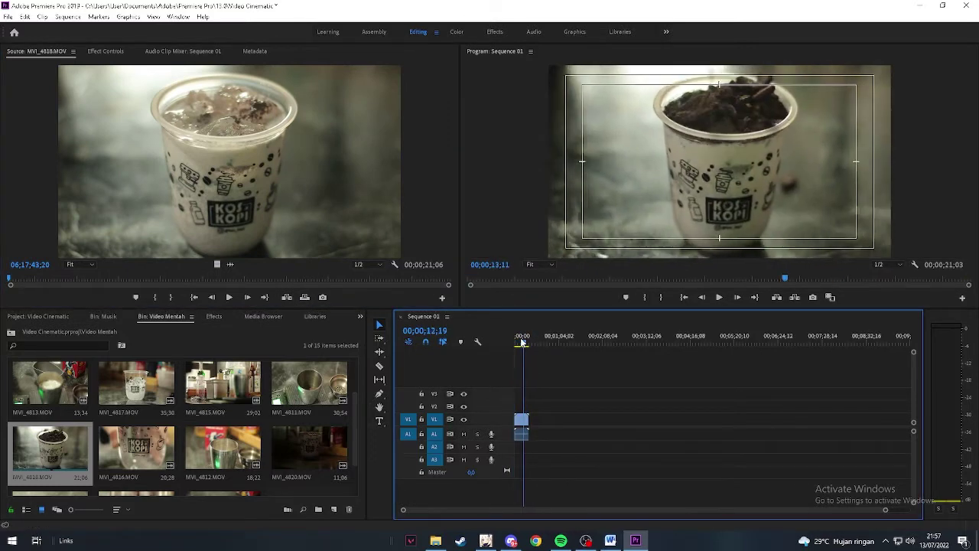
drag(523, 343, 521, 344)
key(space)
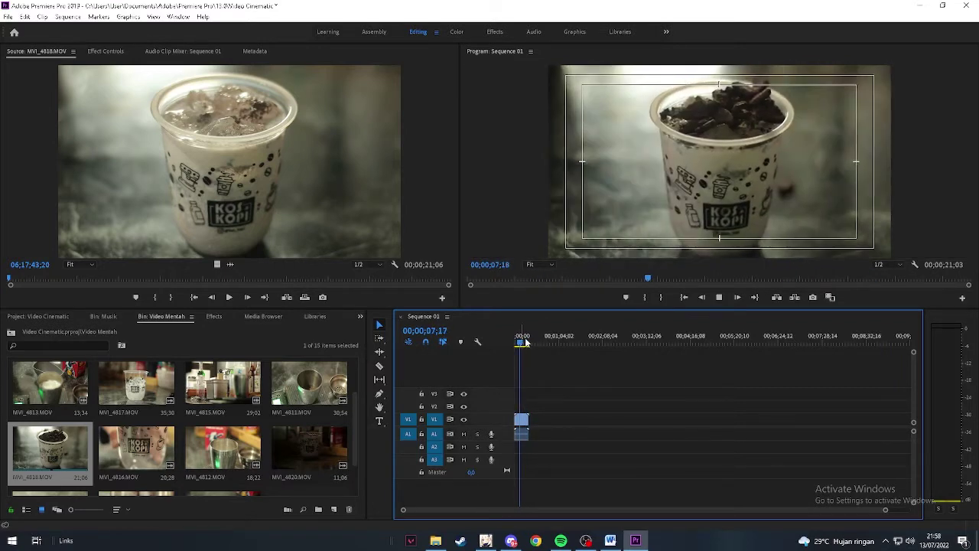
- Delete the full-length MVI_4818.MOV clip from the timeline and return the playhead to the sequence start
click(522, 420)
key(Delete)
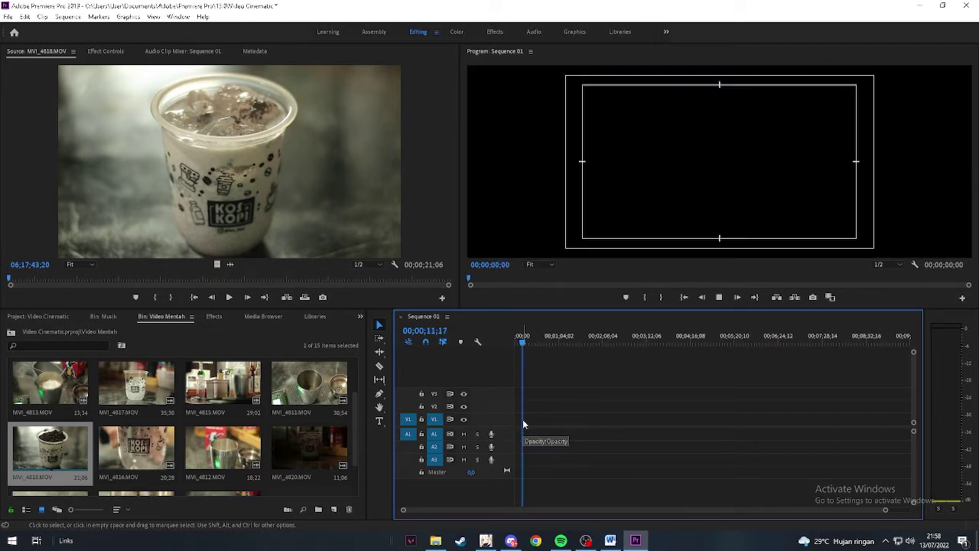
drag(526, 344, 515, 344)
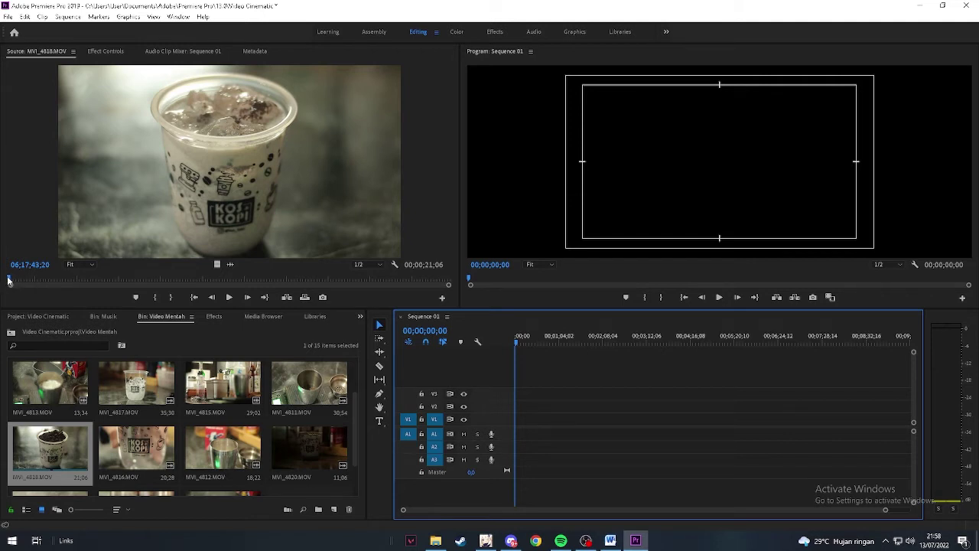
- Mark MVI_4818.MOV from its first frame to 06;17;52;11, overwrite that range at the start of Sequence 01 and check it
mouse_move(9, 280)
mouse_down()
mouse_move(134, 276)
mouse_move(7, 280)
mouse_up()
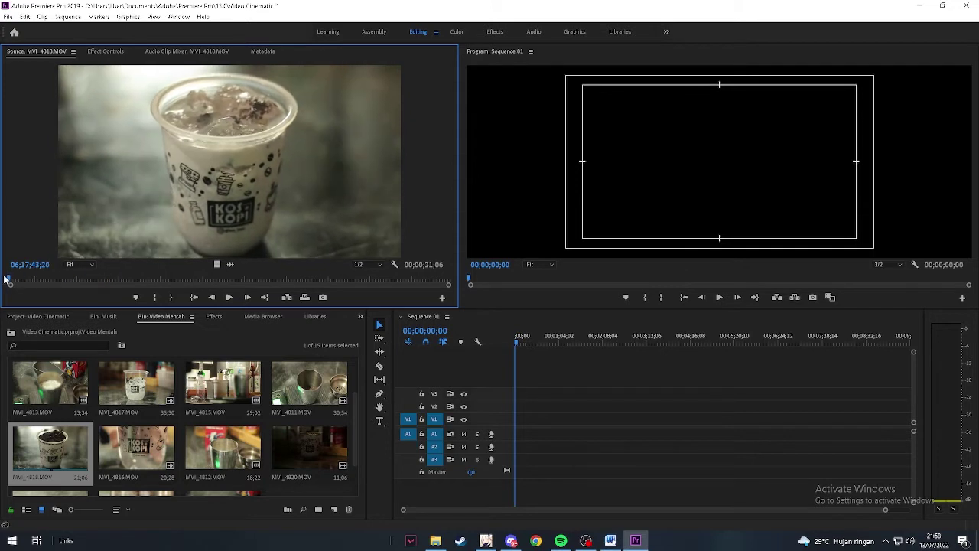
click(156, 300)
drag(3, 283, 194, 277)
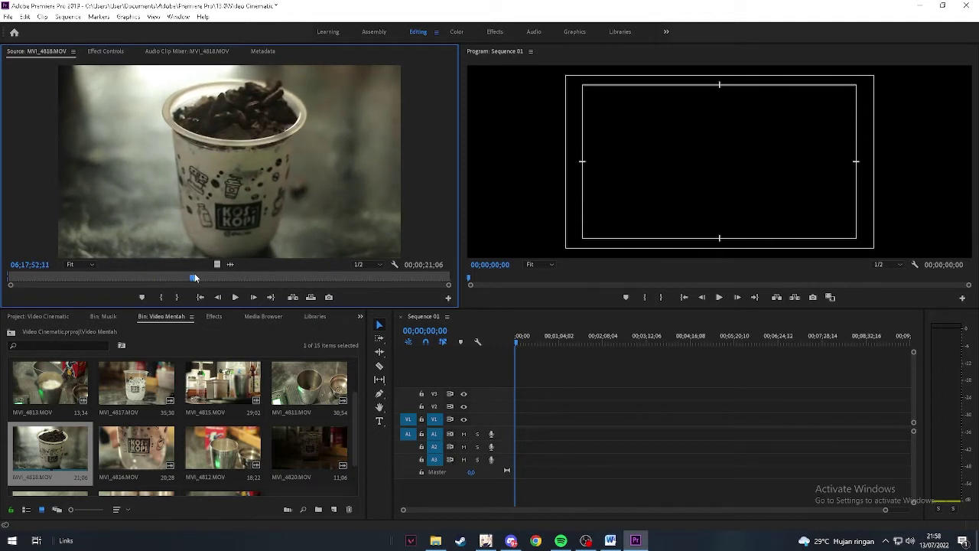
key(o)
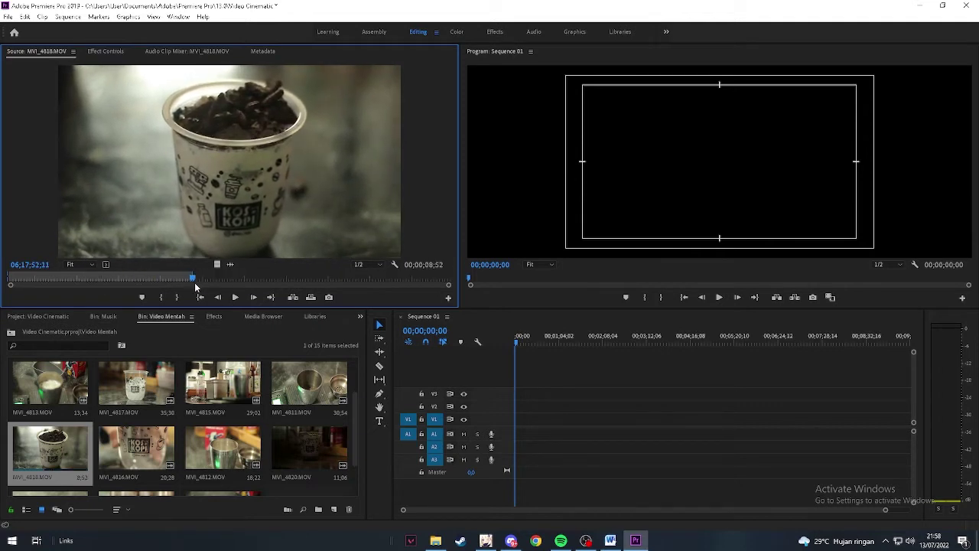
click(309, 298)
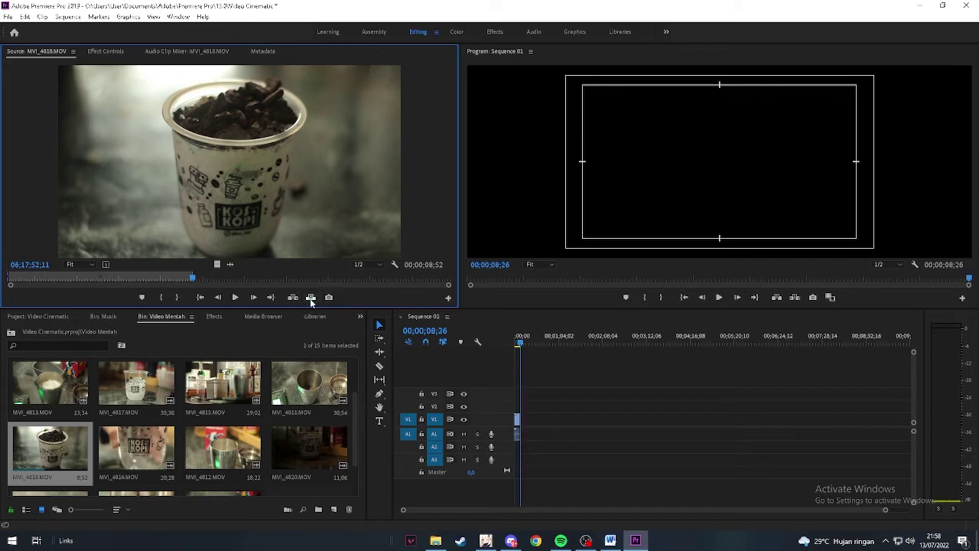
click(520, 346)
mouse_move(520, 345)
mouse_down()
mouse_move(513, 341)
mouse_move(523, 344)
mouse_up()
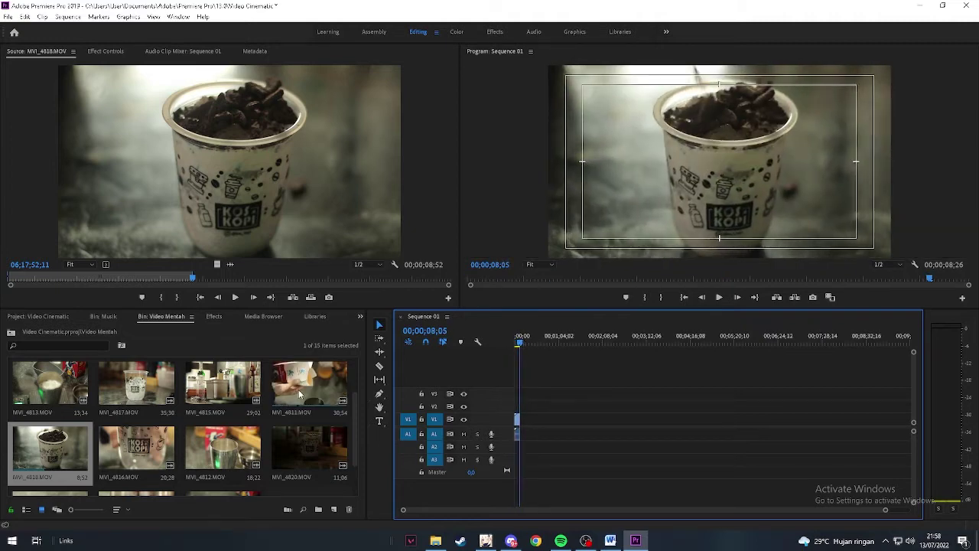
- Mark an In and Out range in DSC_1521.MOV and overwrite it into the sequence after the MVI_4818 clip
scroll(310, 384, up, 1)
double_click(231, 392)
drag(170, 278, 407, 278)
click(161, 297)
click(176, 298)
click(311, 297)
- Overwrite the whole DSC_1519.MOV clip into the sequence after the DSC_1521 clip
double_click(308, 385)
mouse_move(10, 279)
mouse_down()
mouse_move(205, 280)
mouse_move(8, 279)
mouse_up()
click(304, 298)
- Mark a 3;04 range of MVI_4814.MOV and overwrite it into the sequence after the DSC_1519 clip
scroll(229, 428, down, 2)
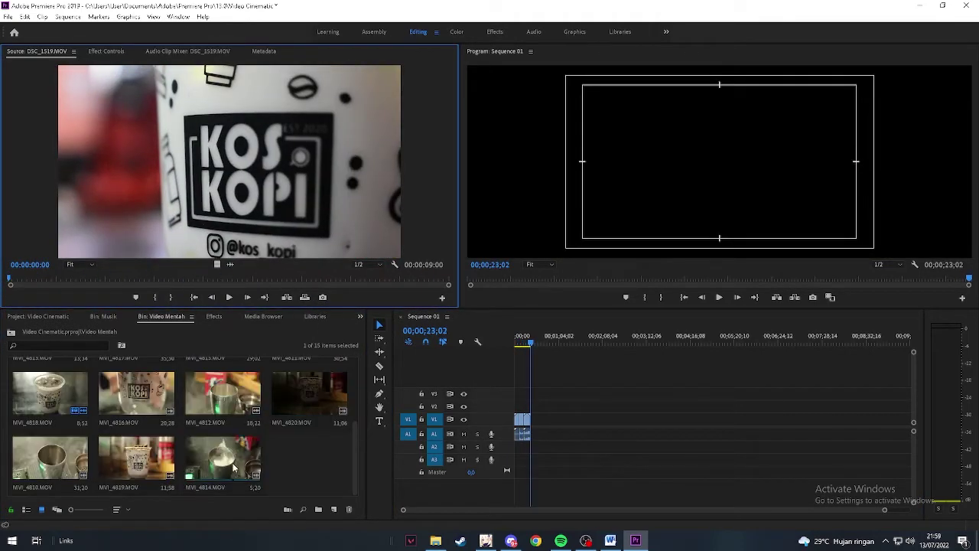
double_click(221, 459)
drag(92, 278, 376, 278)
click(176, 298)
click(310, 297)
- Preview MVI_4819.MOV, then mark a 2;46 range of MVI_4820.MOV ending at 06;18;26;58 and overwrite it at the sequence end
double_click(138, 459)
drag(137, 279, 30, 278)
double_click(309, 394)
drag(92, 278, 426, 278)
click(154, 298)
click(177, 297)
click(310, 297)
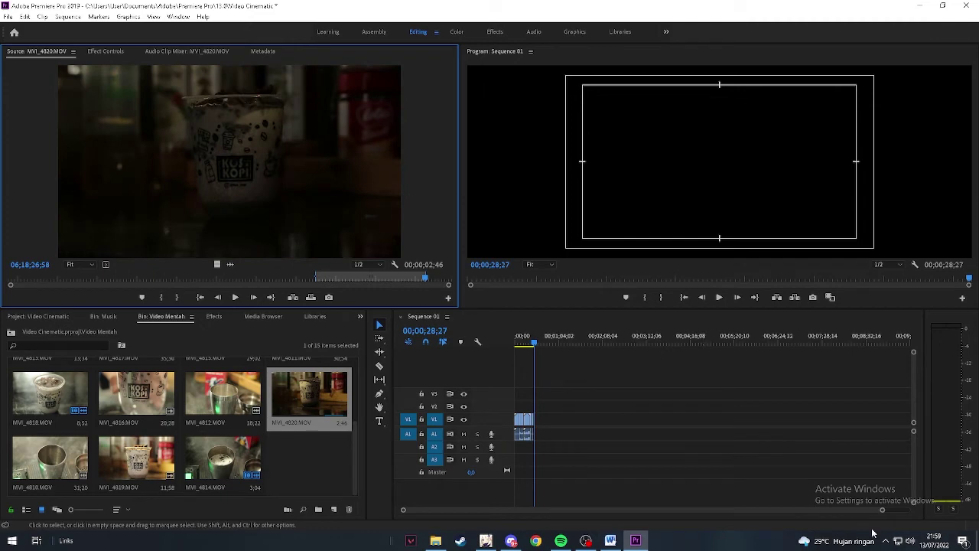
- Enlarge the timeline view and play the opening of the first MVI_4818 clip, stopping at about 00;00;03;02
drag(882, 509, 600, 510)
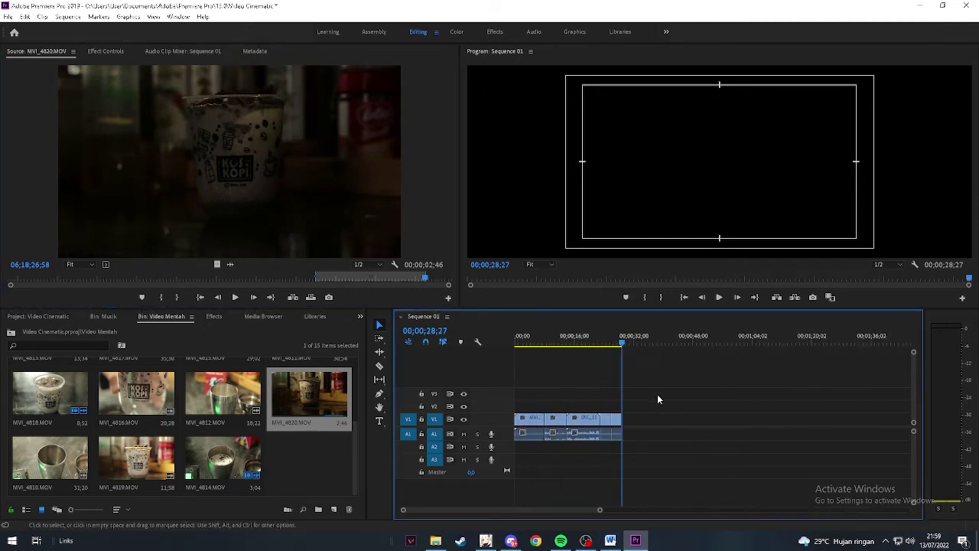
drag(622, 345, 532, 338)
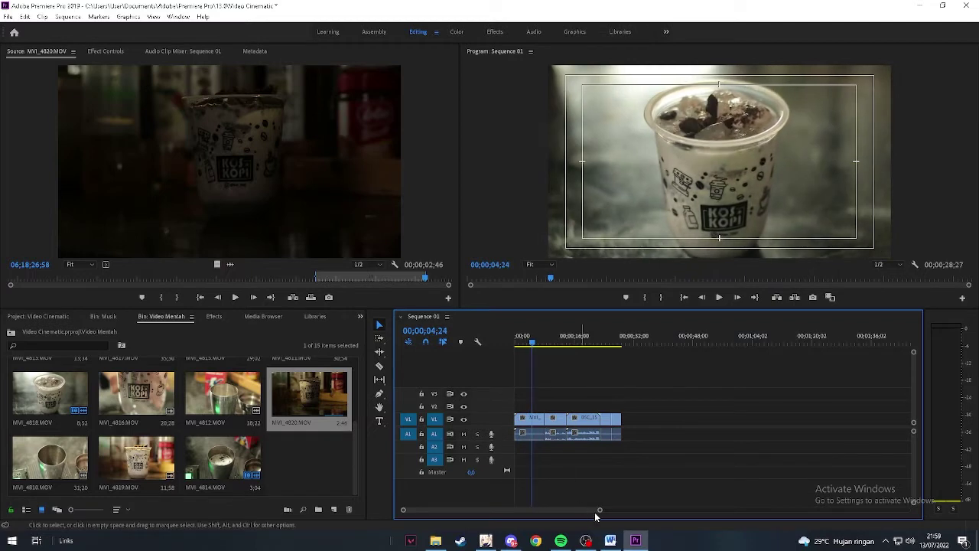
drag(598, 510, 555, 508)
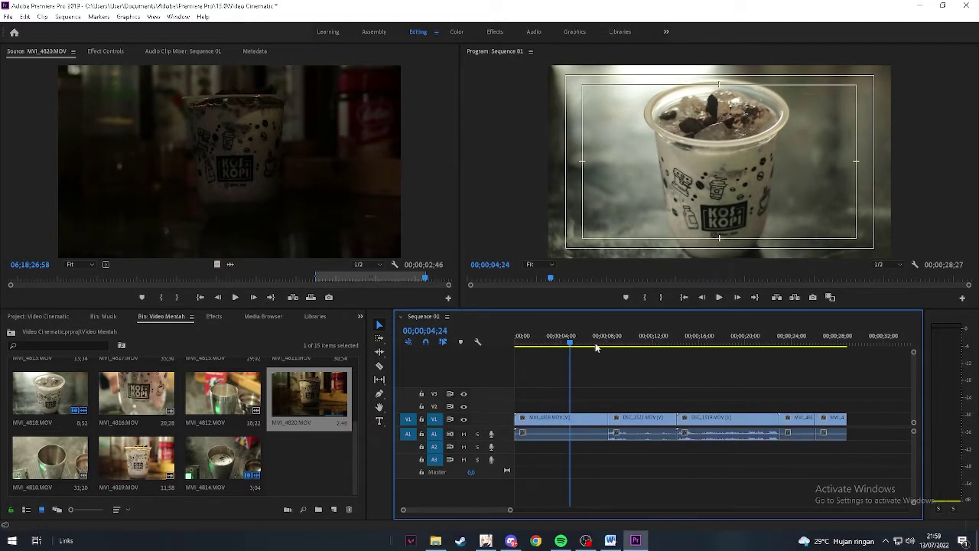
mouse_move(570, 344)
mouse_down()
mouse_move(750, 356)
mouse_move(582, 353)
mouse_move(845, 363)
mouse_move(559, 345)
mouse_up()
click(571, 419)
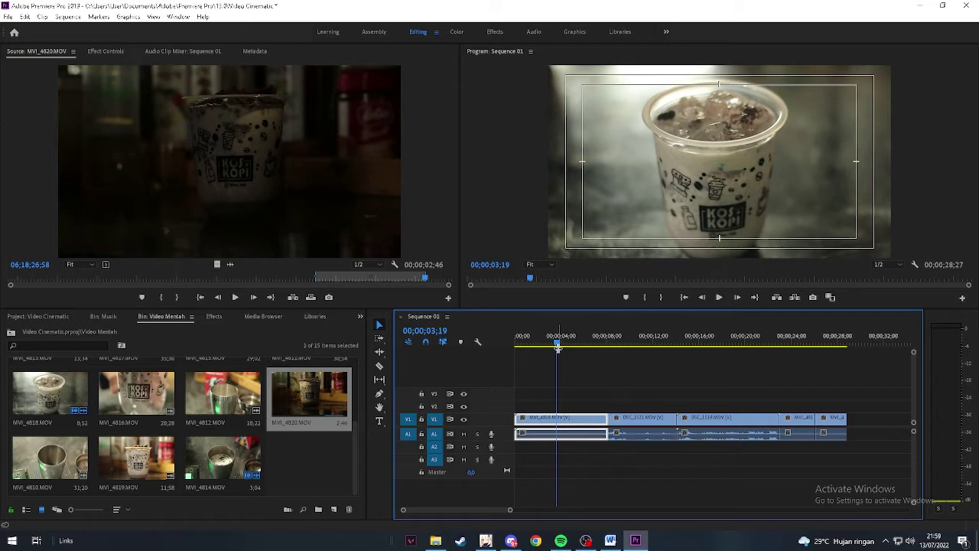
drag(557, 344, 519, 345)
key(space)
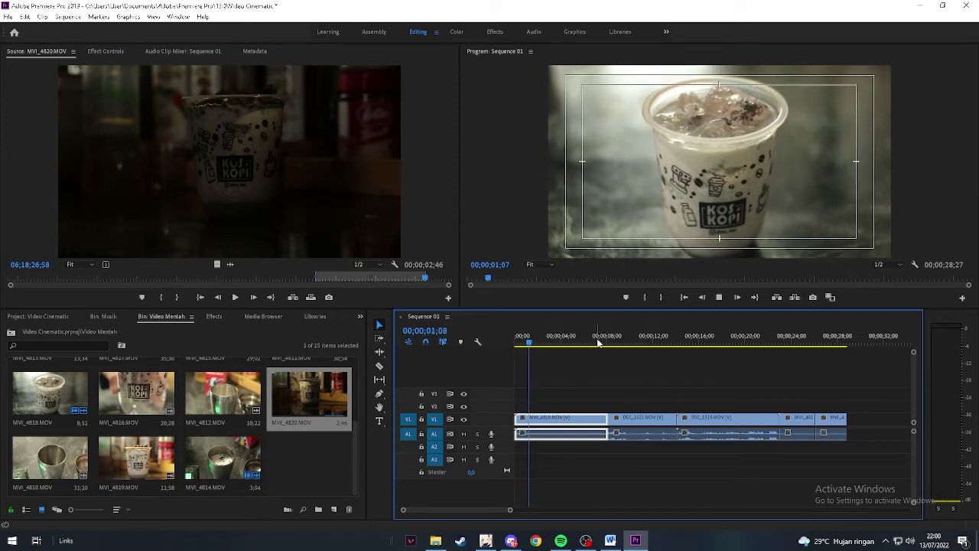
key(space)
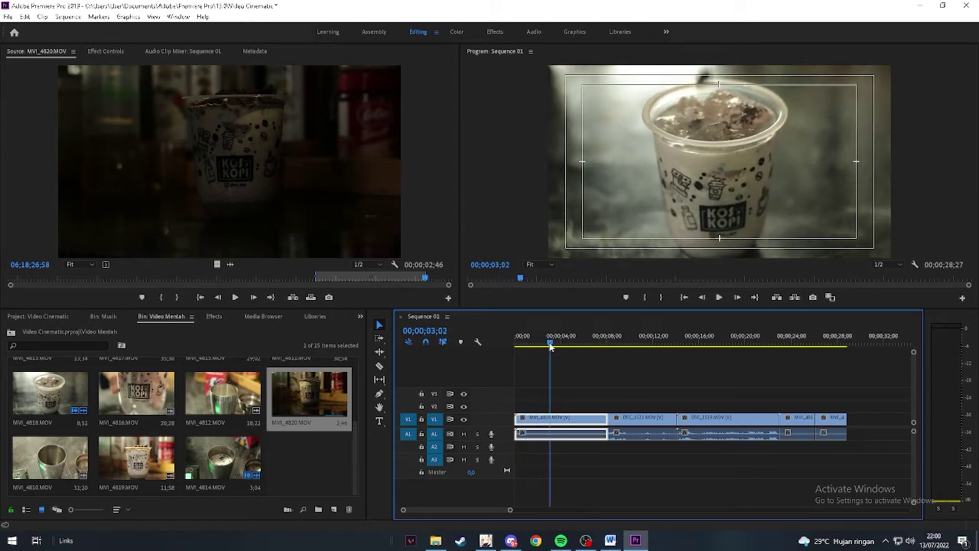
- Search the effects for "warp", apply Warp Stabilizer to the opening MVI_4818 clip and check the stabilized footage
scroll(263, 368, up, 2)
click(214, 316)
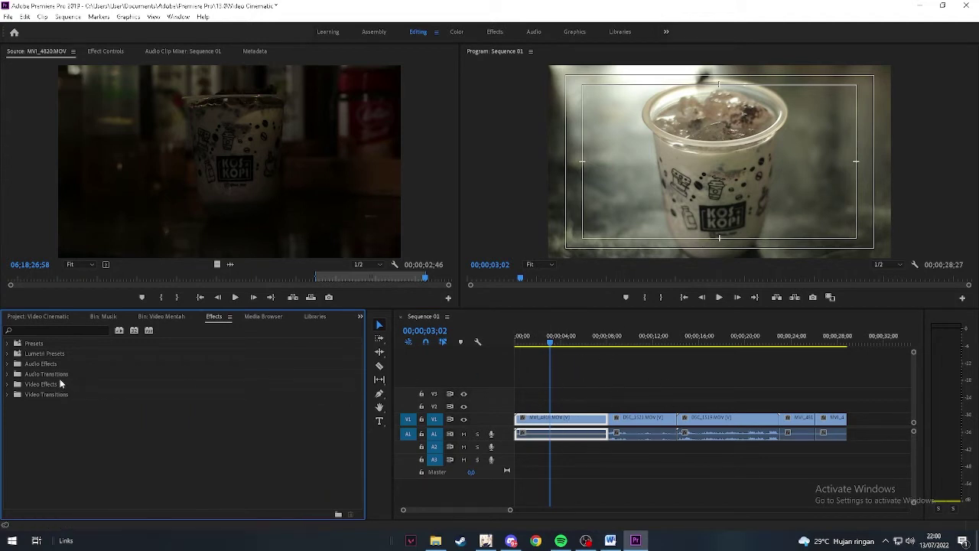
click(64, 331)
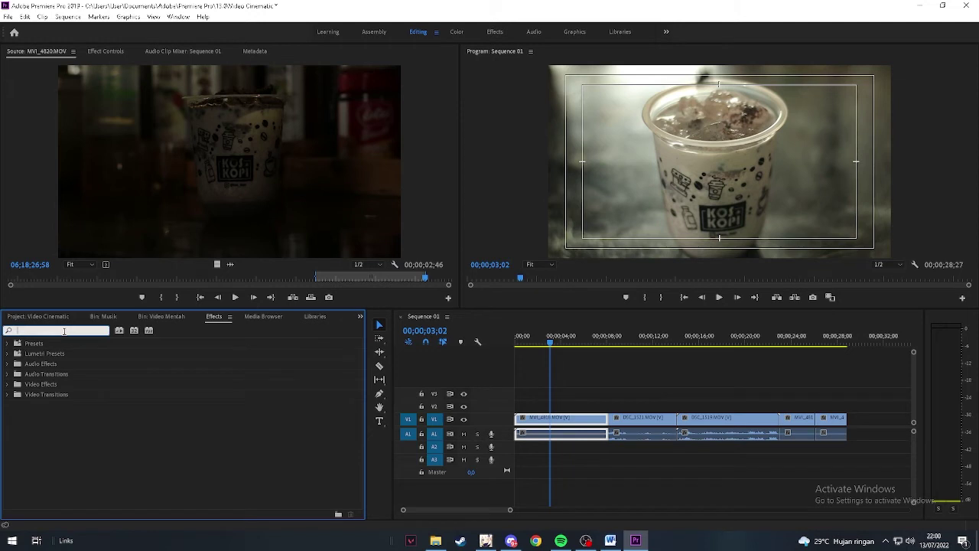
text(warp)
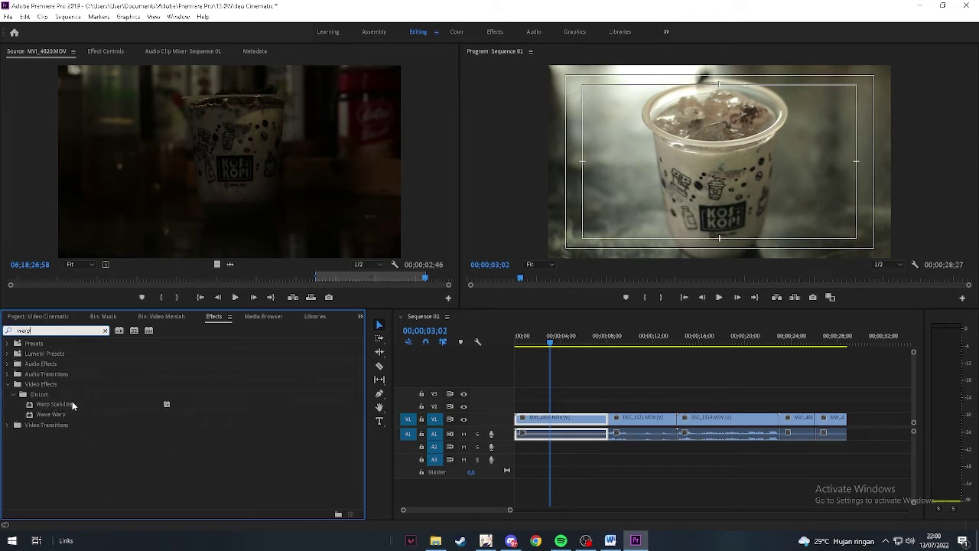
drag(73, 409, 538, 421)
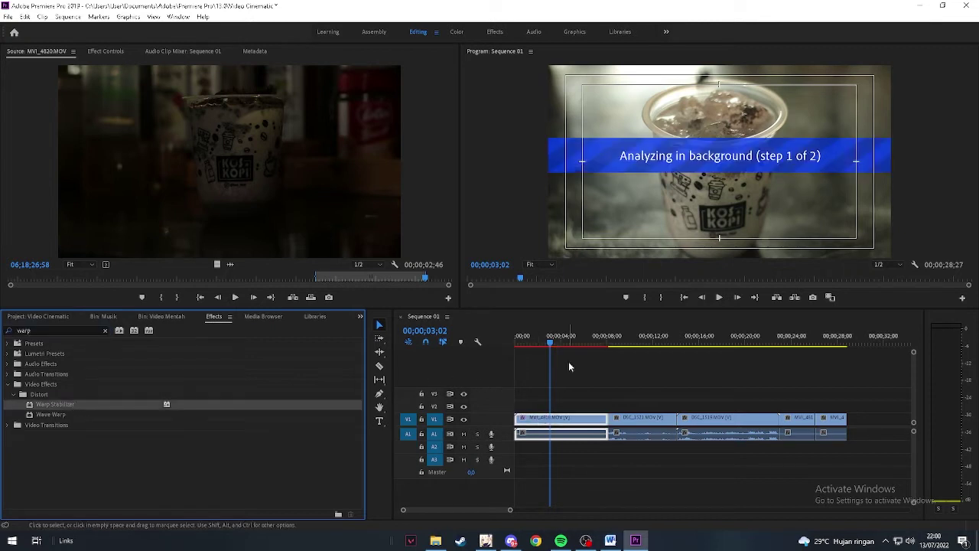
drag(550, 341, 512, 344)
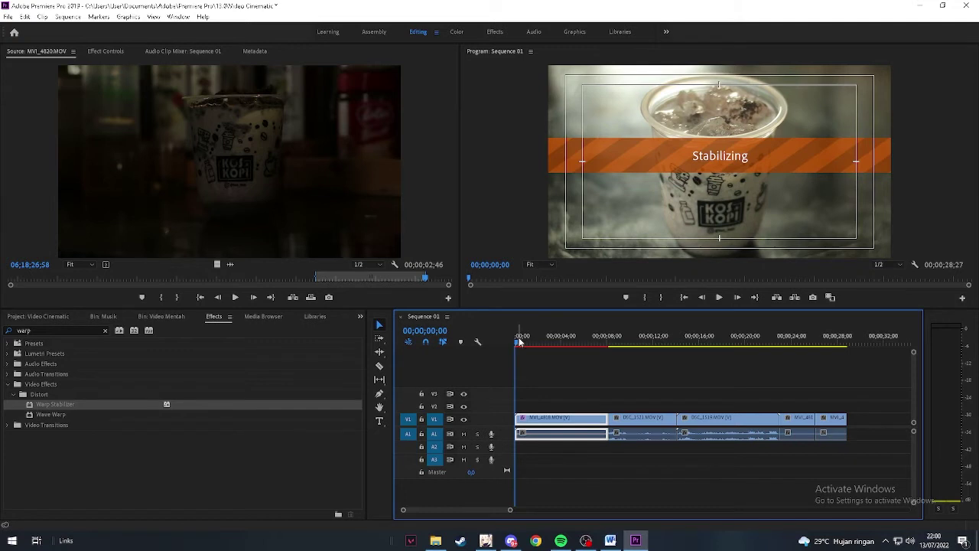
drag(536, 342, 573, 344)
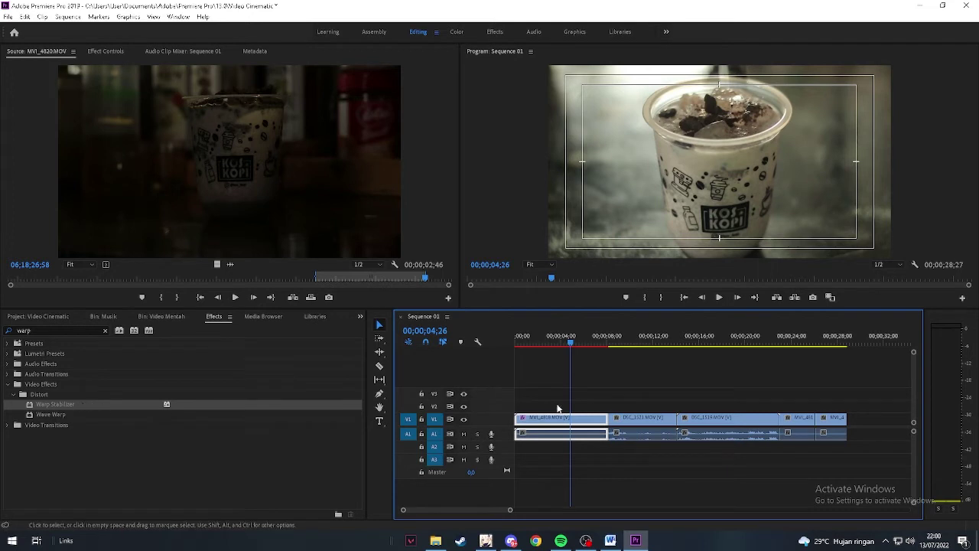
drag(572, 343, 559, 343)
- Apply Warp Stabilizer to the DSC_1521 clip and review the footage from the end of MVI_4818 into it
drag(110, 403, 641, 419)
drag(562, 349, 628, 342)
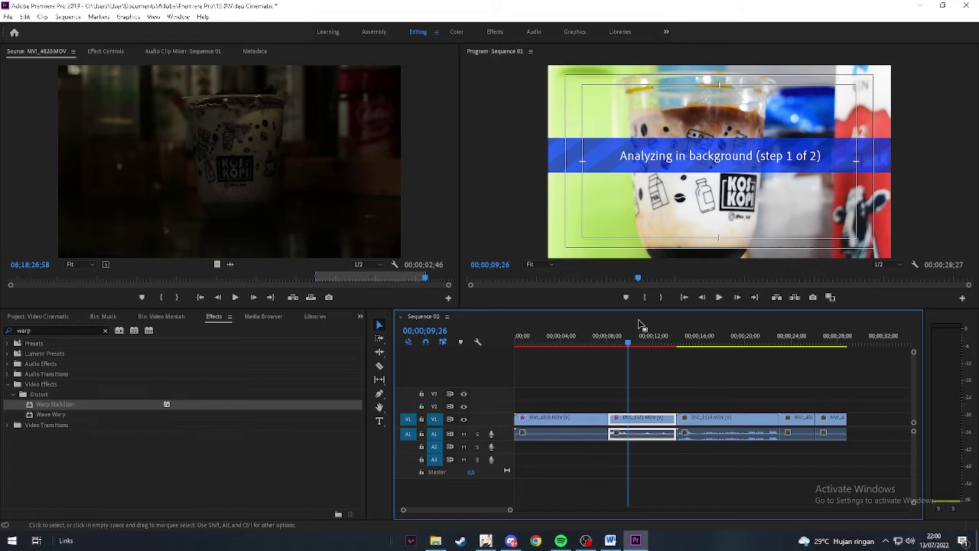
drag(630, 341, 579, 348)
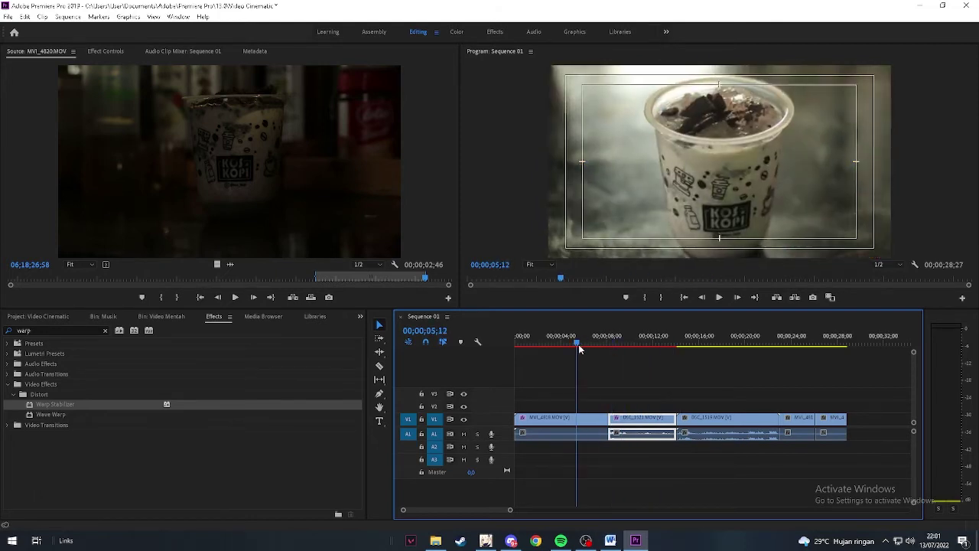
mouse_move(578, 348)
mouse_down()
mouse_move(679, 335)
mouse_move(578, 339)
mouse_up()
key(space)
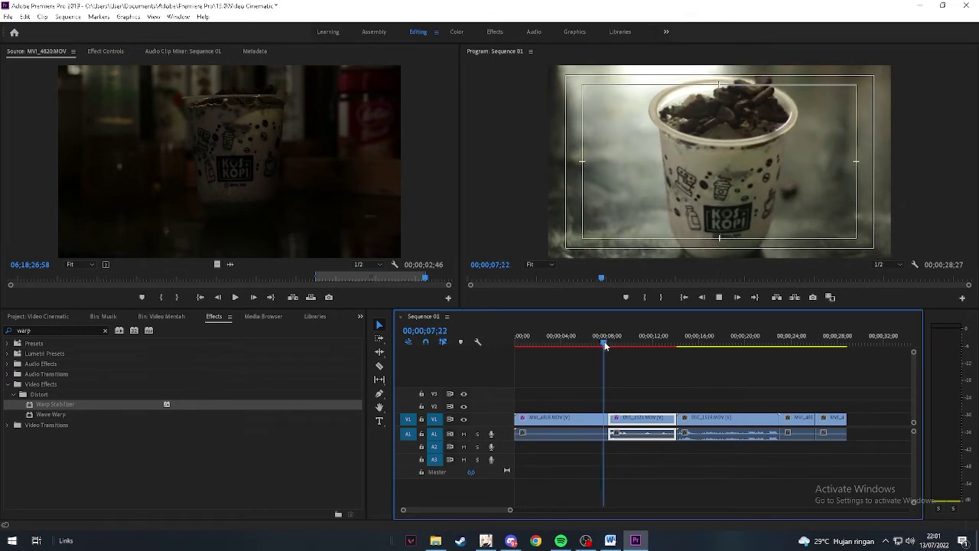
key(space)
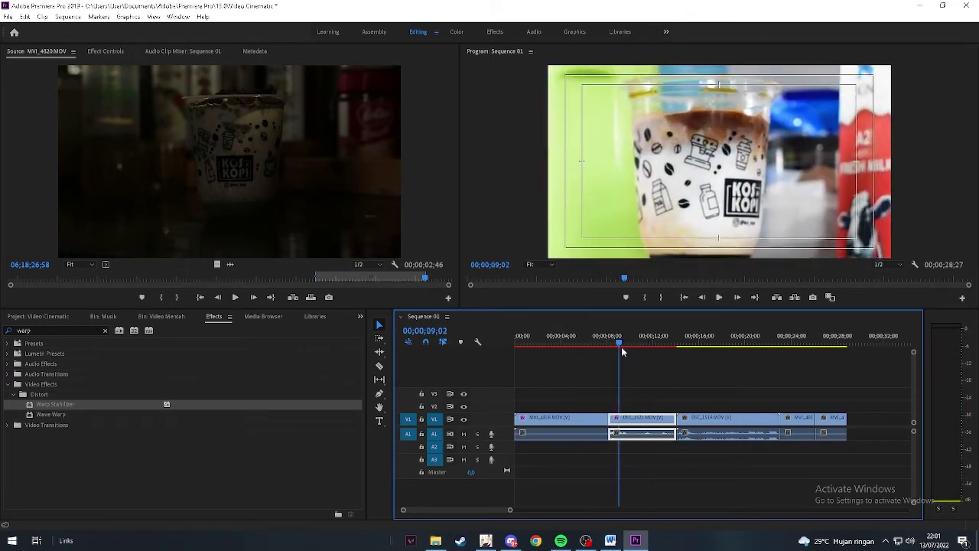
drag(622, 350, 654, 358)
- Apply Warp Stabilizer to the DSC_1519, MVI_4814 and MVI_4820 clips and skim through the whole sequence
click(164, 403)
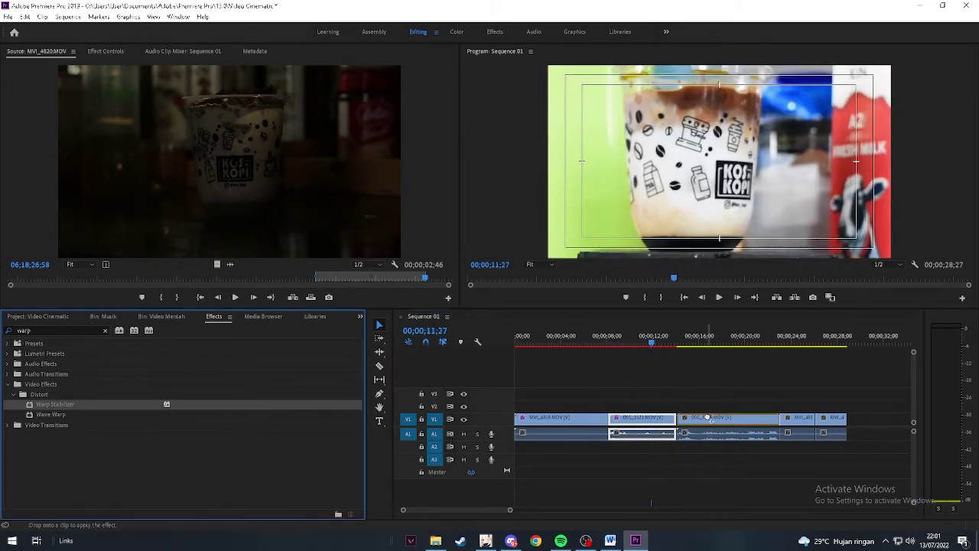
click(796, 418)
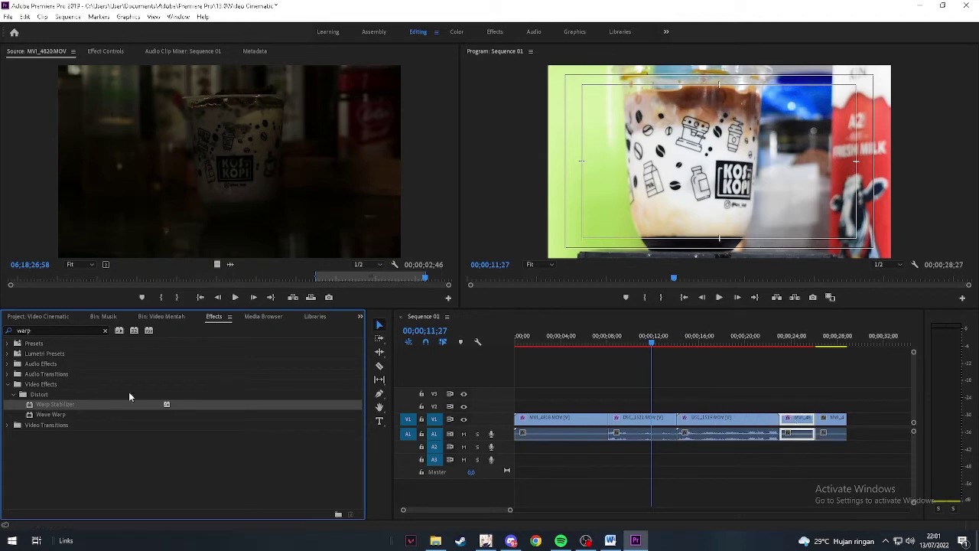
click(830, 417)
drag(651, 342, 828, 354)
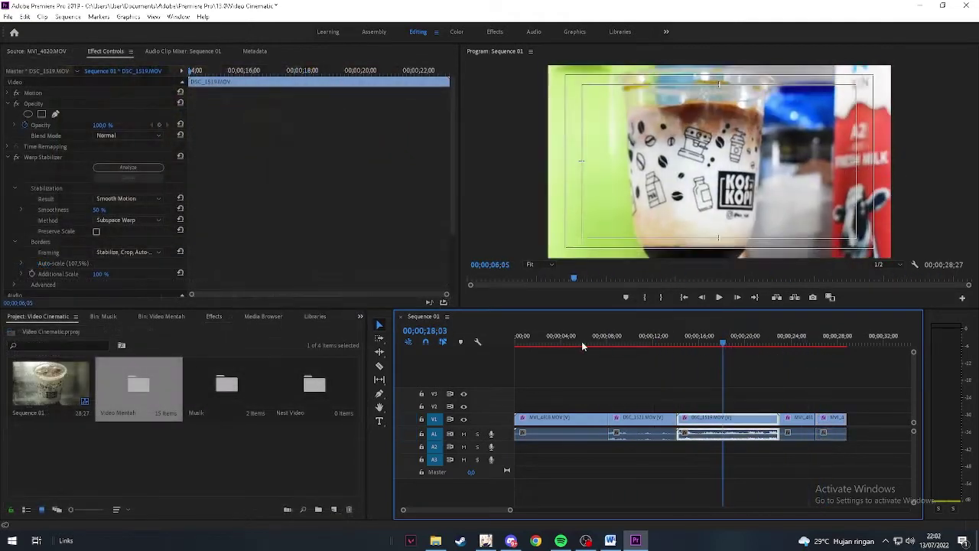
drag(581, 341, 837, 346)
drag(550, 349, 478, 343)
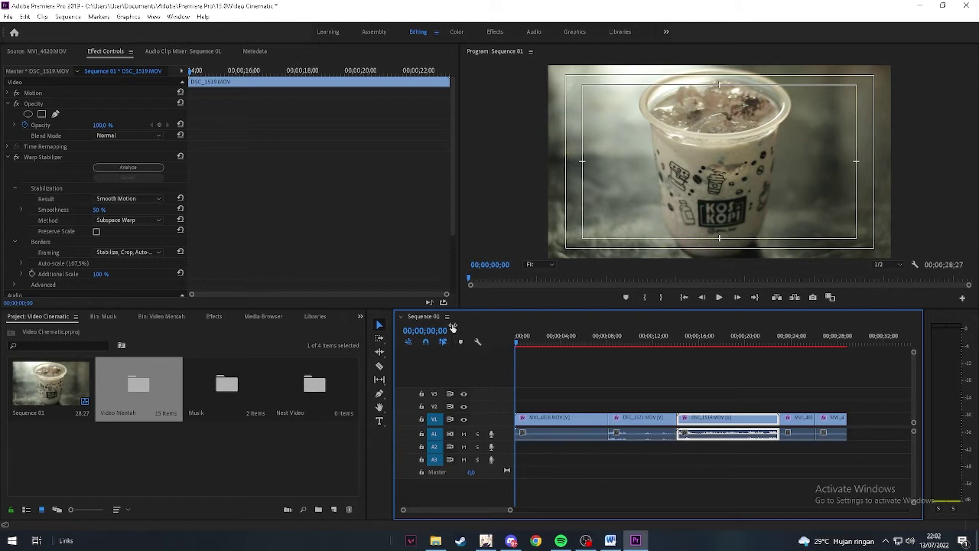
- Render the sequence In to Out and skim through the rendered preview, returning to the start with no clip selected
key(Return)
click(73, 20)
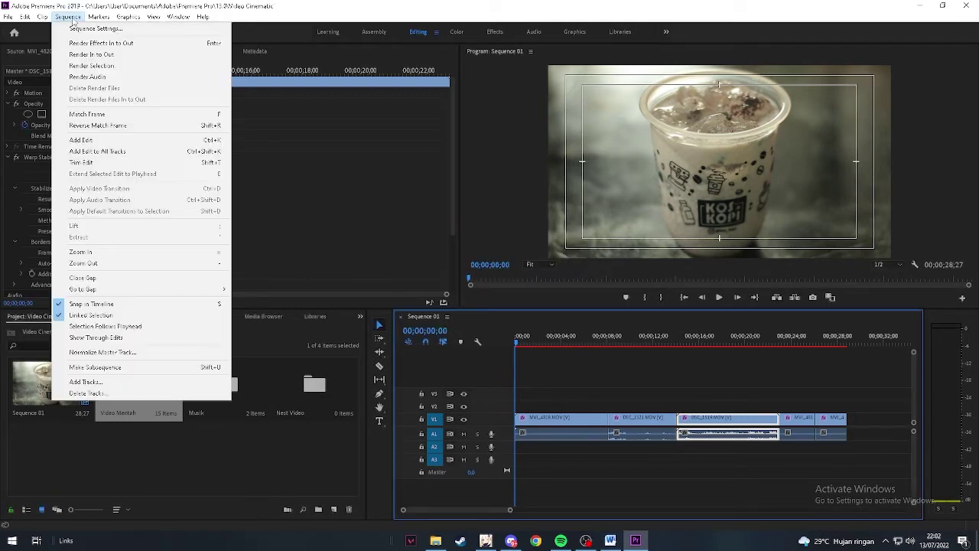
click(99, 51)
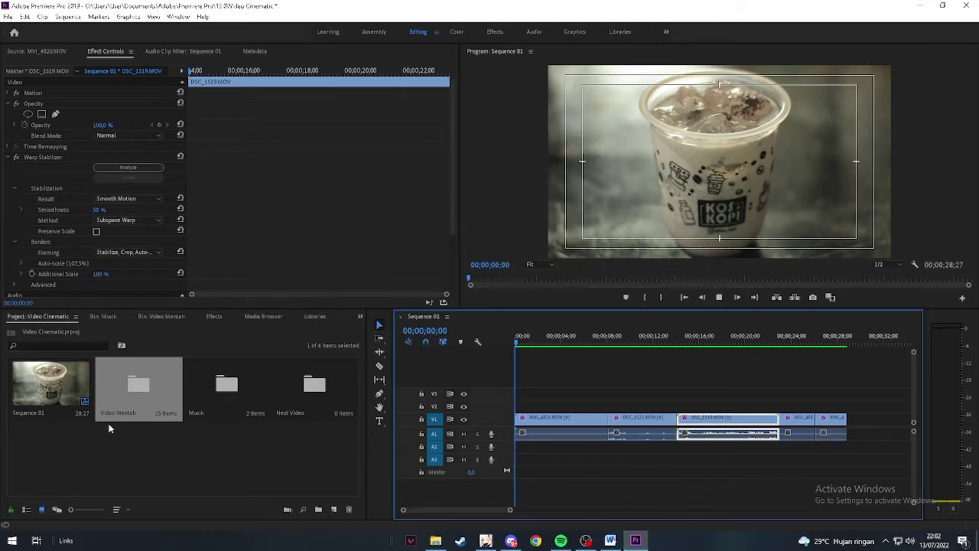
click(591, 348)
drag(591, 353, 768, 352)
drag(676, 350, 501, 372)
click(614, 400)
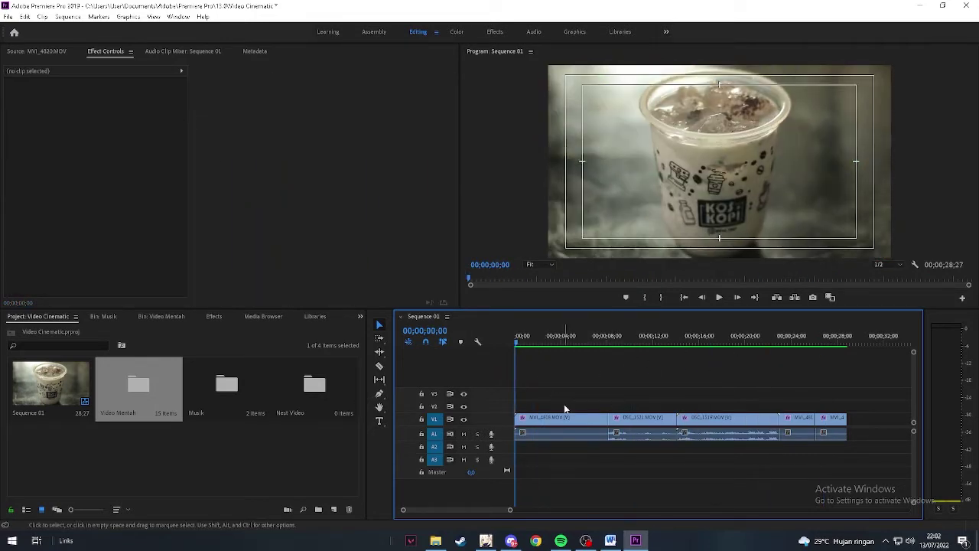
- Nest the opening MVI_4818 clip under the default name Nested Sequence 01 and move the nest into the Nest Video bin
click(535, 417)
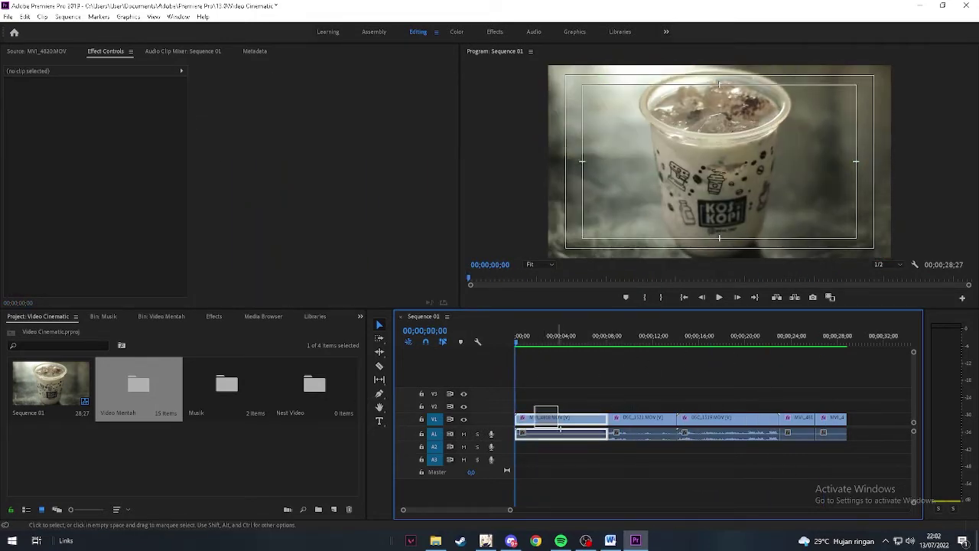
right_click(624, 417)
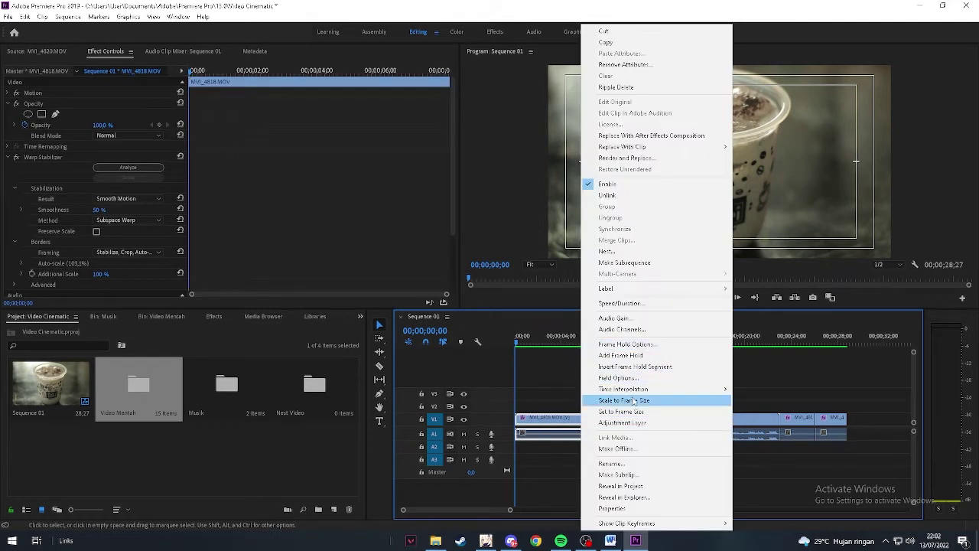
click(638, 251)
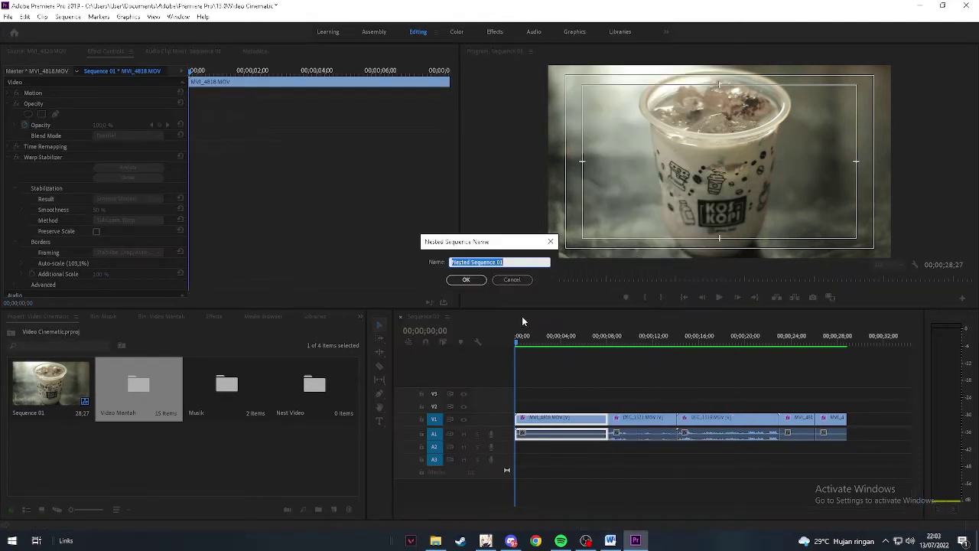
click(468, 280)
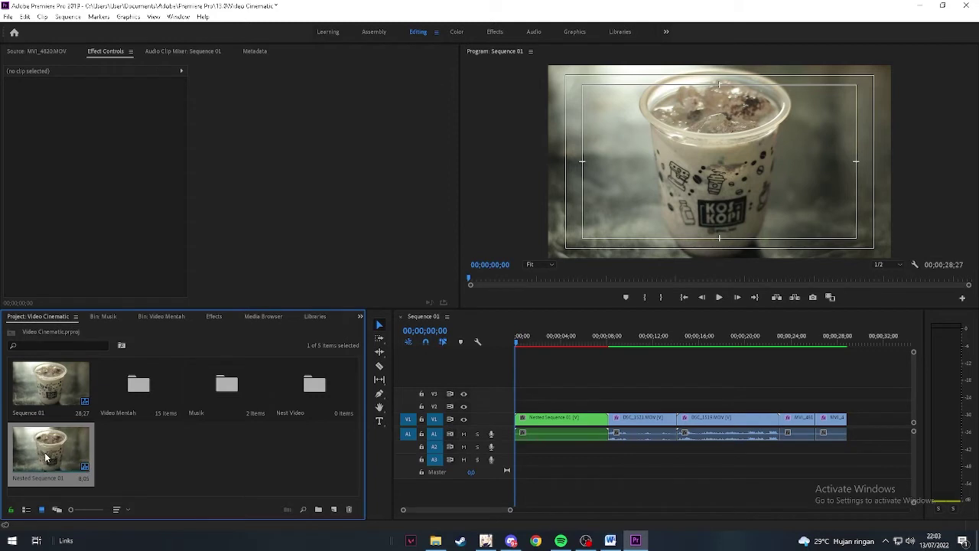
drag(46, 458, 306, 403)
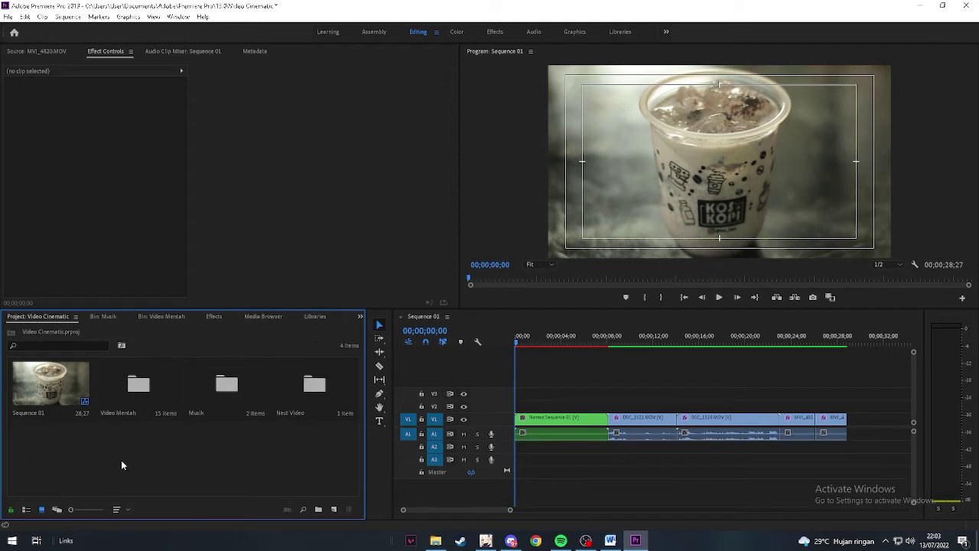
- Nest each of the remaining four clips separately with default names and move the nests into the Nest Video bin
click(628, 426)
right_click(628, 420)
click(662, 257)
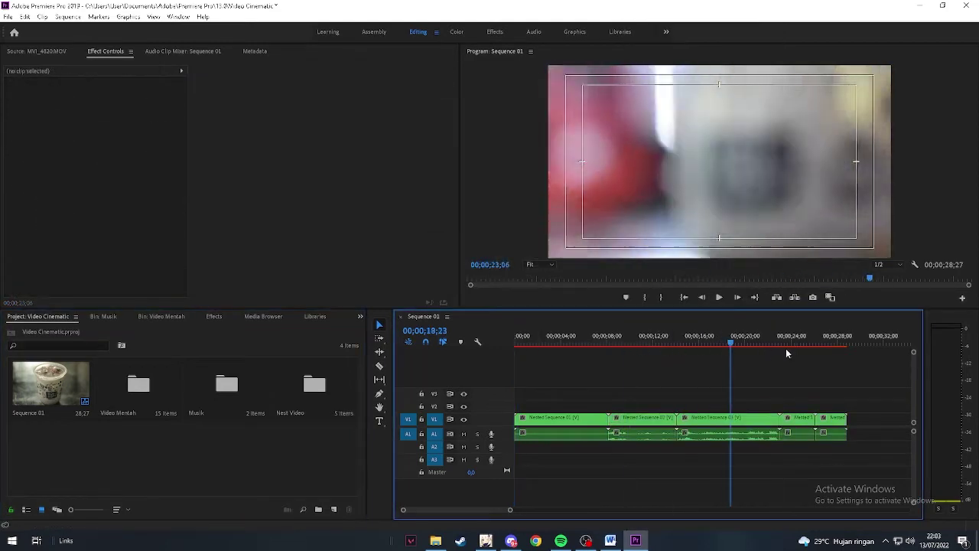
- Reverse the speed of Nested Sequence 03 and choose a time interpolation method for it
drag(549, 357, 699, 360)
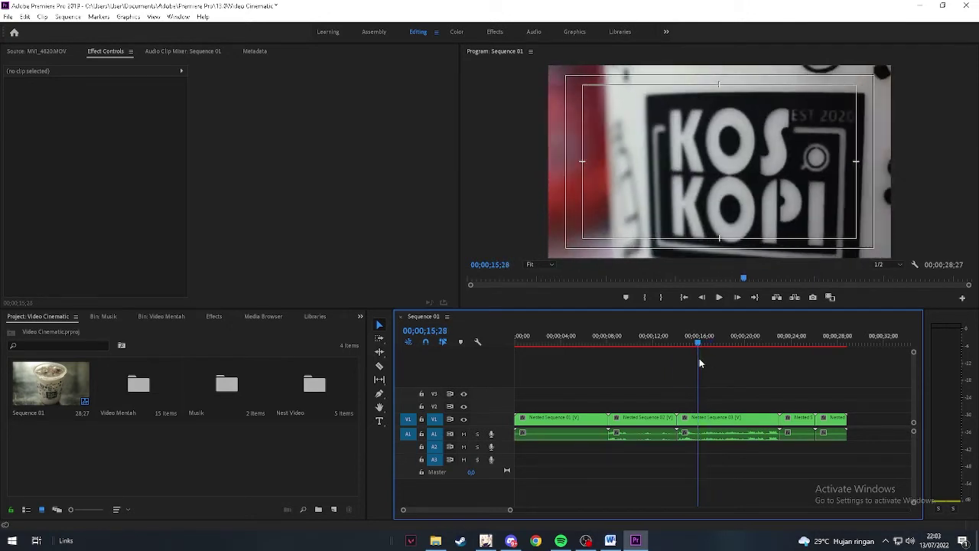
drag(699, 363, 722, 376)
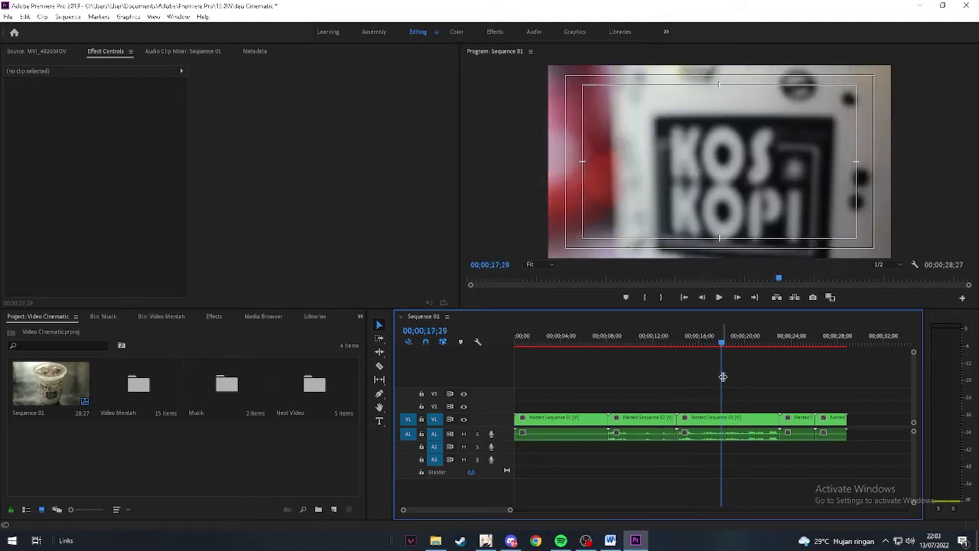
right_click(749, 419)
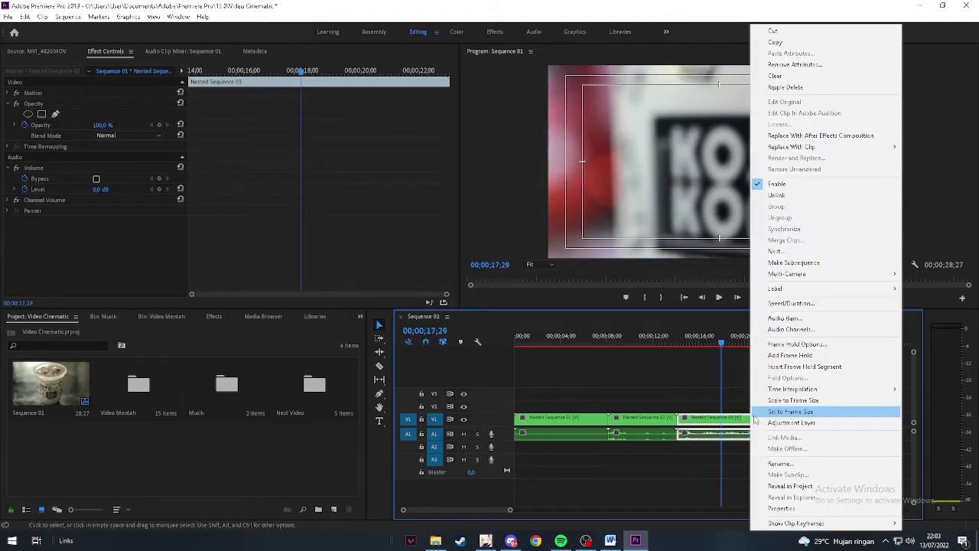
click(814, 303)
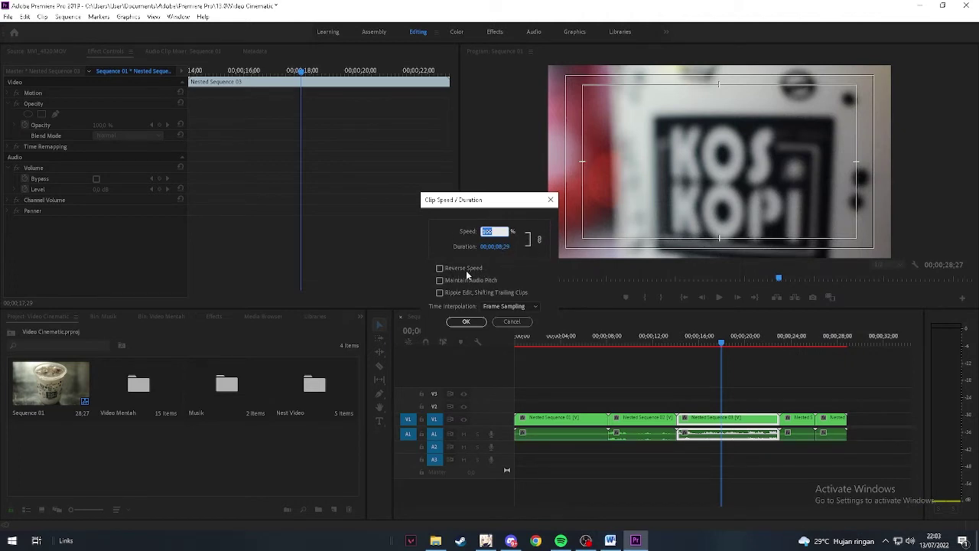
click(445, 267)
click(523, 309)
click(508, 341)
click(466, 322)
- Play back the reversed Nested Sequence 03 and the clip that follows it
drag(722, 342, 669, 346)
click(722, 299)
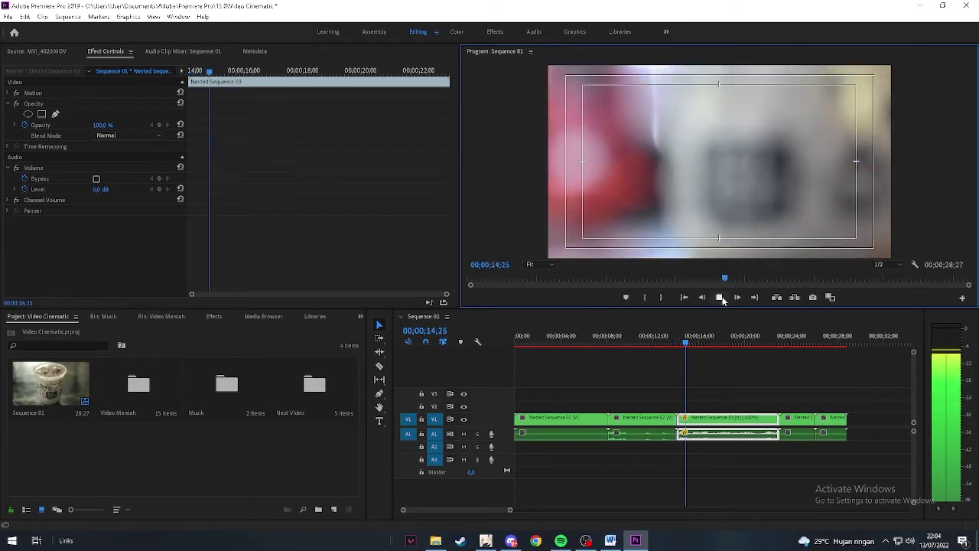
click(792, 344)
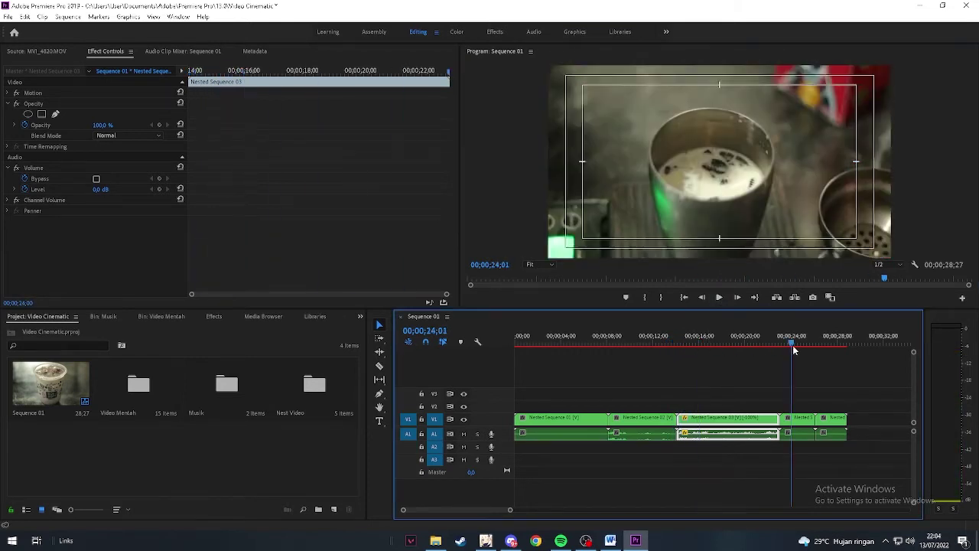
click(719, 298)
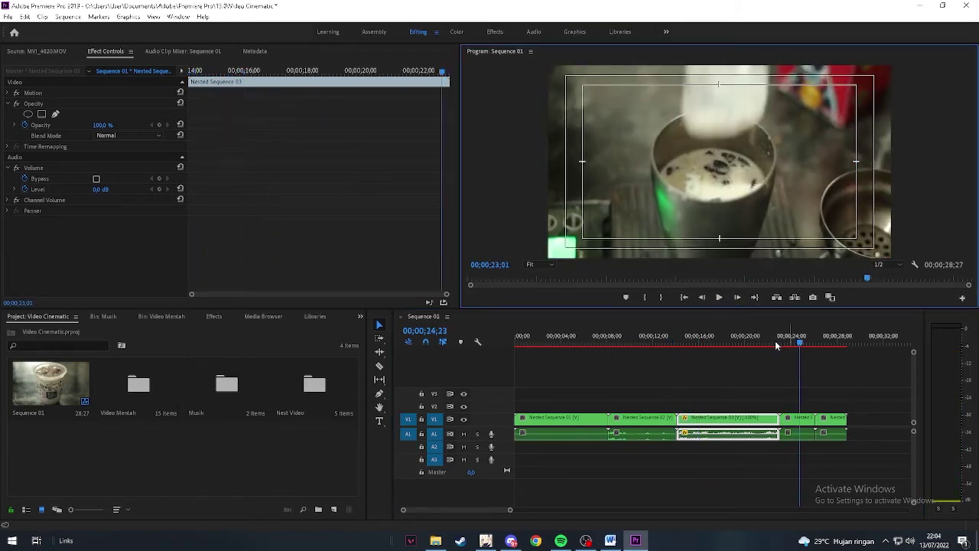
- Mute audio track A1 and check playback of the second and third nested clips, returning to about 00;00;02;02
click(544, 345)
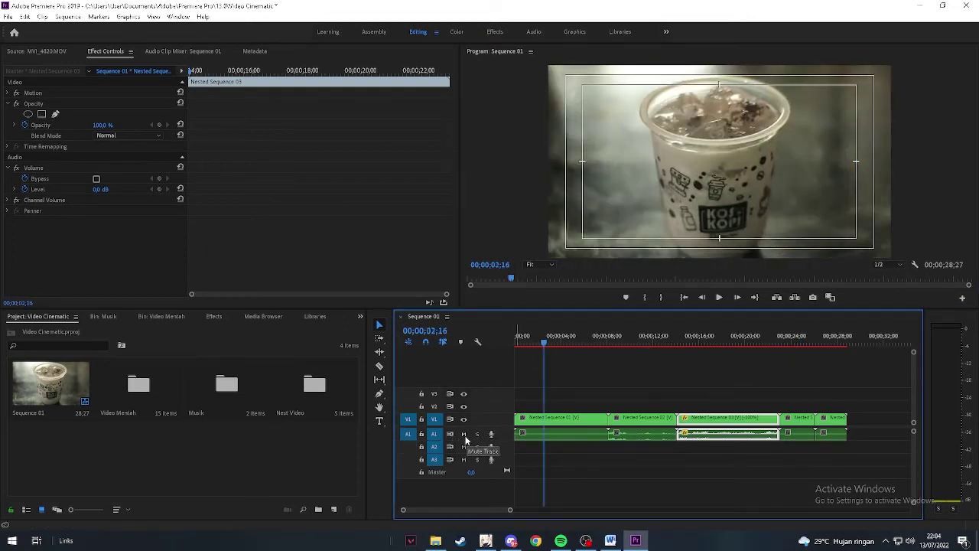
click(617, 341)
key(space)
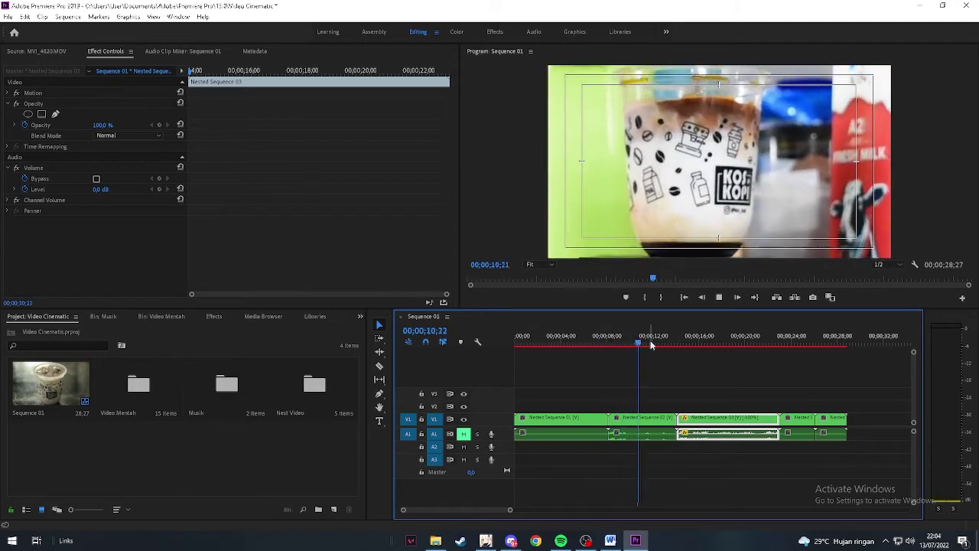
click(693, 342)
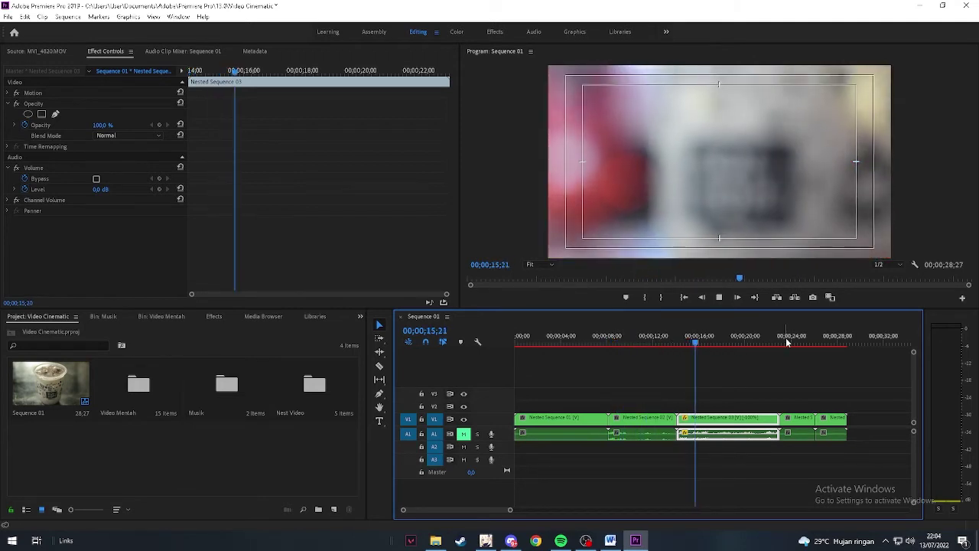
key(space)
drag(722, 342, 535, 343)
click(681, 386)
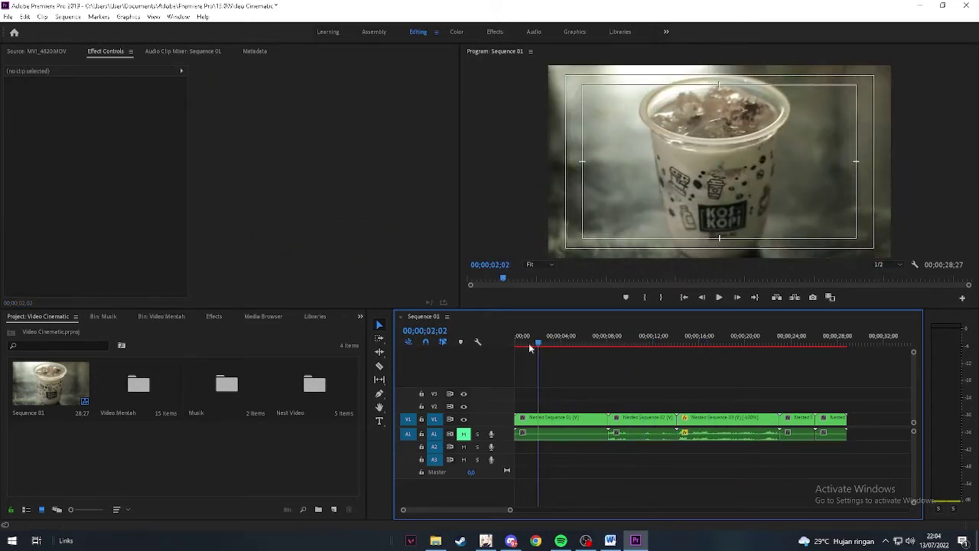
- Browse the video transition categories in the effects library, including 3D Motion, Dissolve, Immersive Video and Iris
click(212, 316)
click(107, 331)
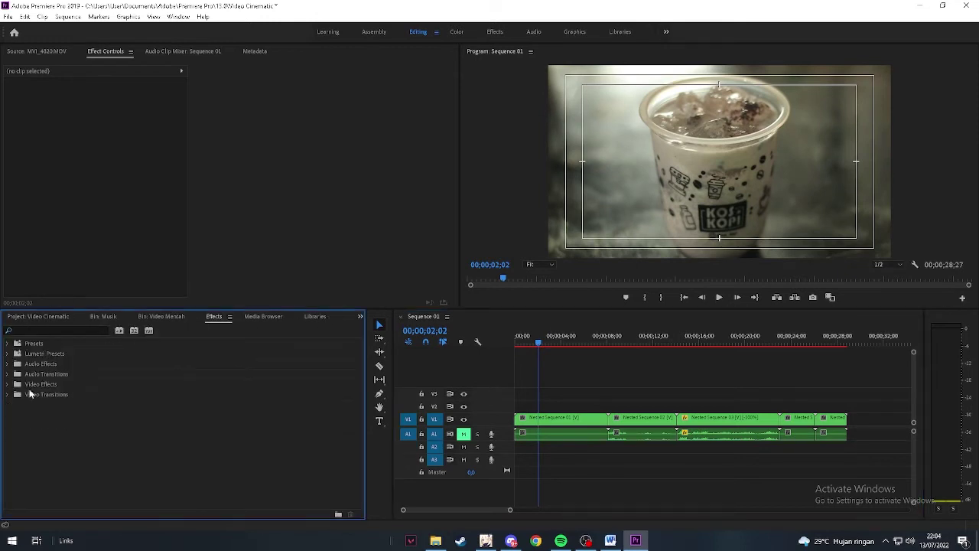
click(8, 395)
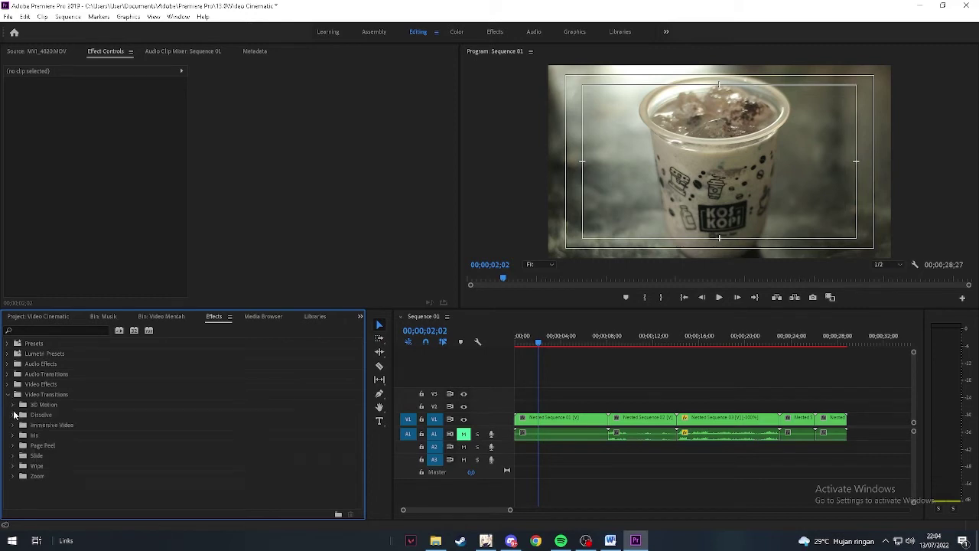
click(12, 404)
click(13, 405)
click(13, 415)
scroll(16, 420, down, 1)
click(13, 384)
click(13, 425)
scroll(14, 406, down, 1)
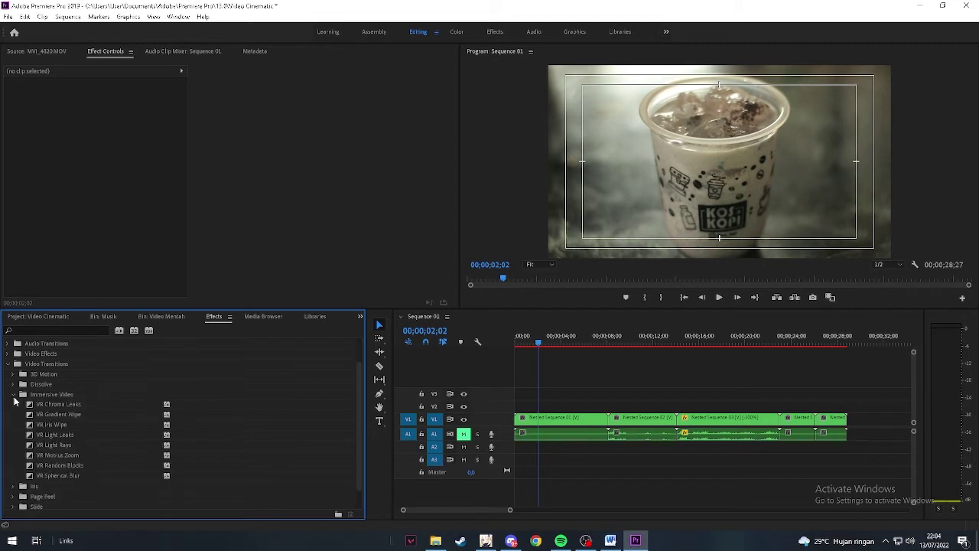
click(13, 396)
click(12, 436)
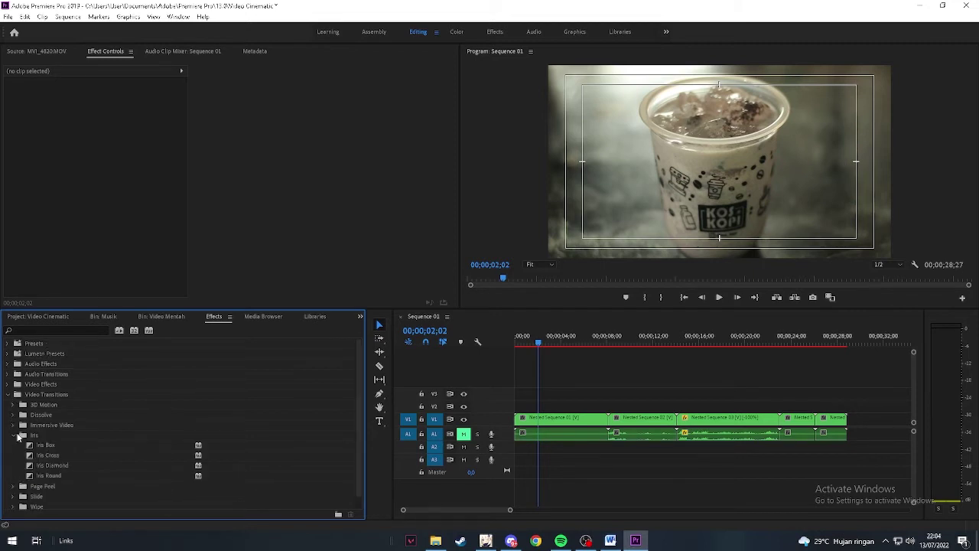
scroll(19, 417, down, 1)
click(13, 423)
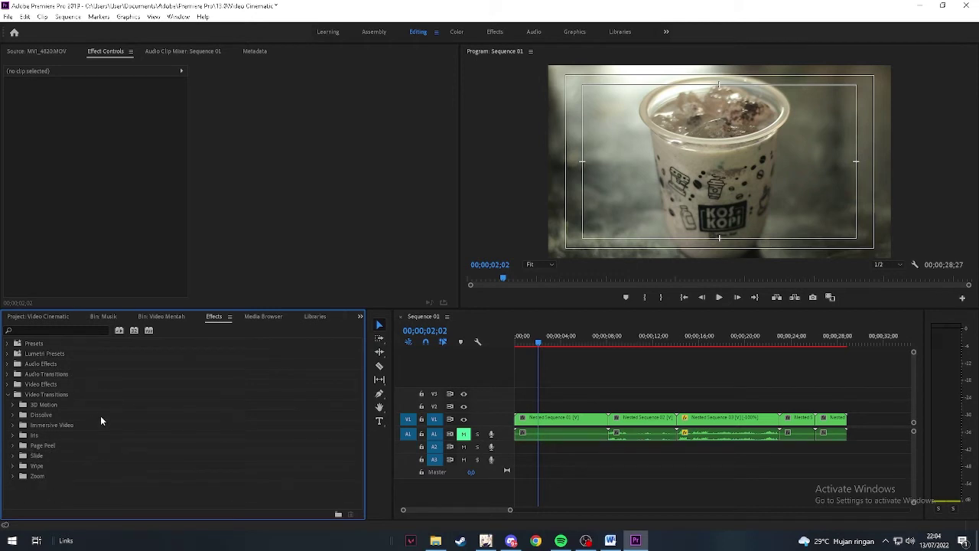
- Apply a Dip to Black transition to the start of Nested Sequence 01 and play it from the beginning
click(13, 415)
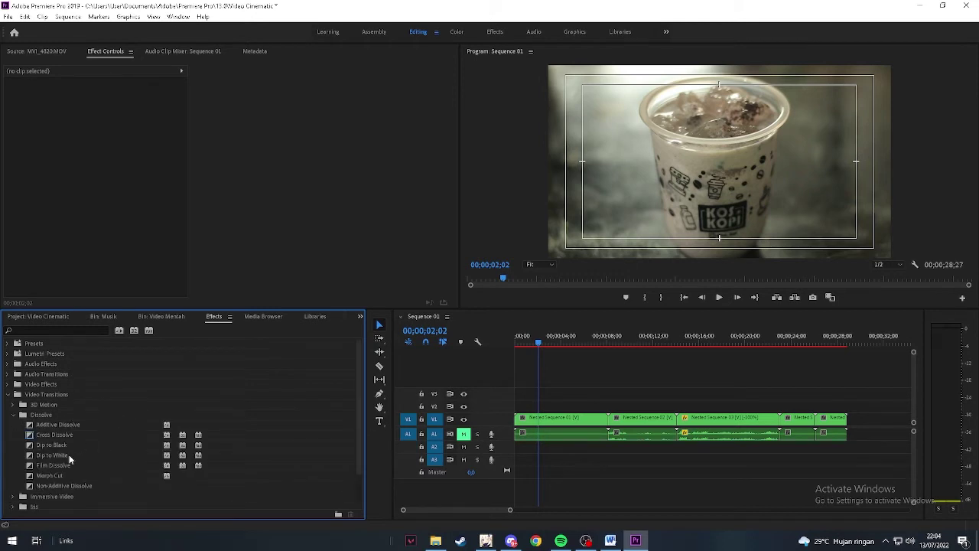
drag(58, 446, 522, 422)
drag(539, 343, 508, 344)
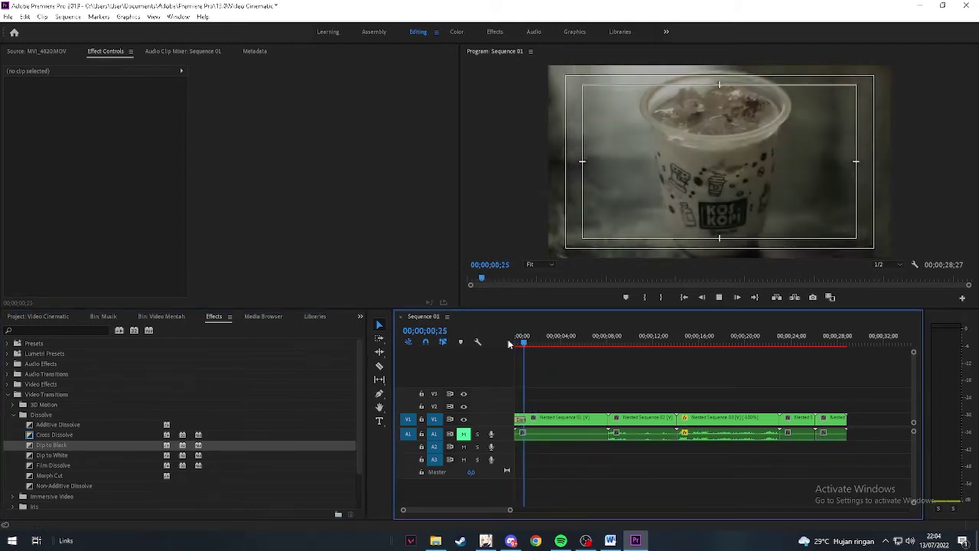
- Apply a Cross Dissolve at the cut between Nested Sequence 01 and Nested Sequence 02, accepting repeated frames, and play it back
drag(544, 341, 611, 345)
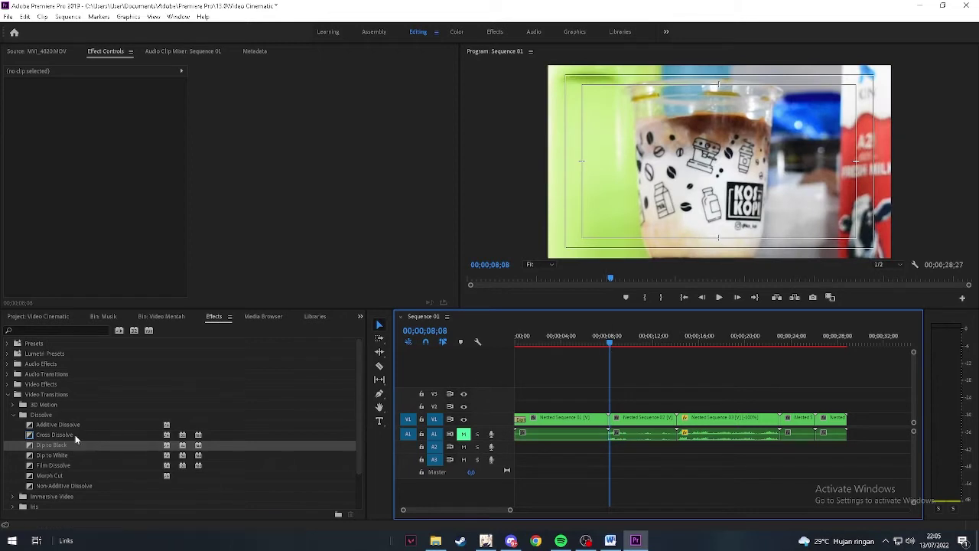
drag(72, 435, 187, 438)
drag(612, 428, 612, 425)
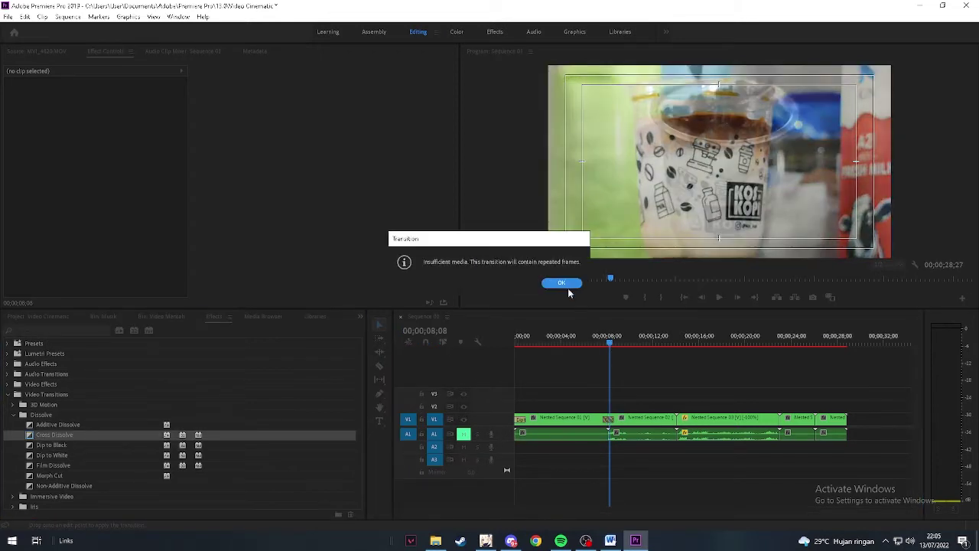
click(561, 282)
click(611, 340)
click(599, 340)
key(space)
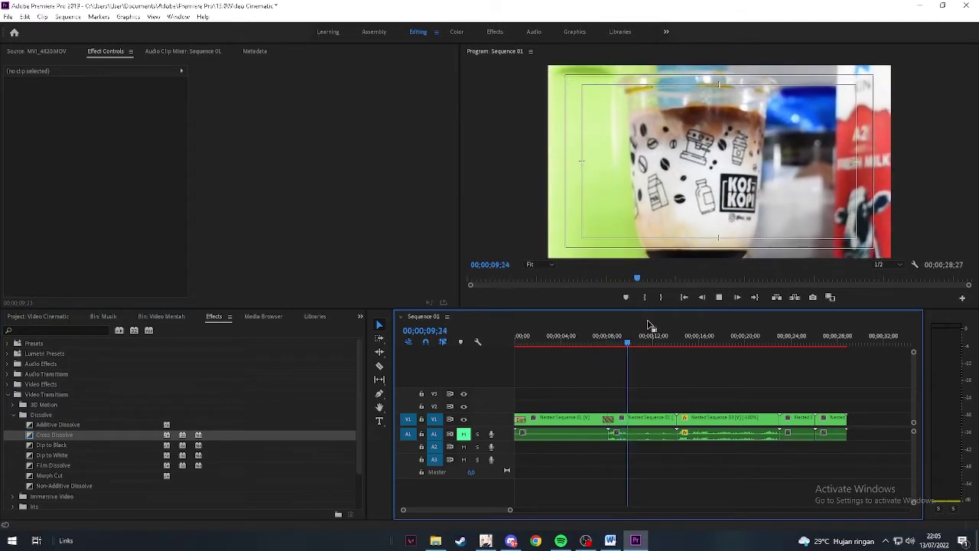
- Apply a Cross Dissolve at the cut between Nested Sequence 02 and Nested Sequence 03, accepting repeated frames, and play it back
drag(640, 342, 675, 343)
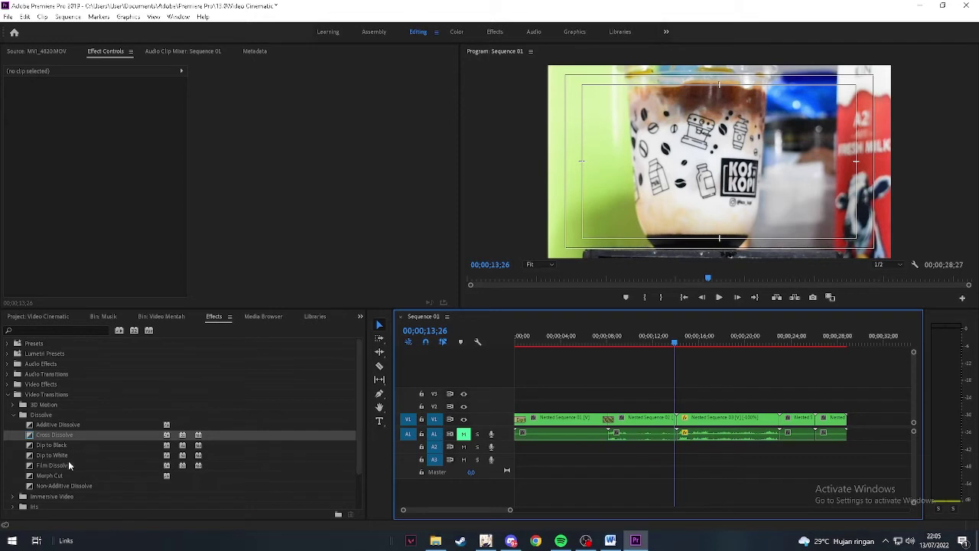
drag(74, 438, 640, 451)
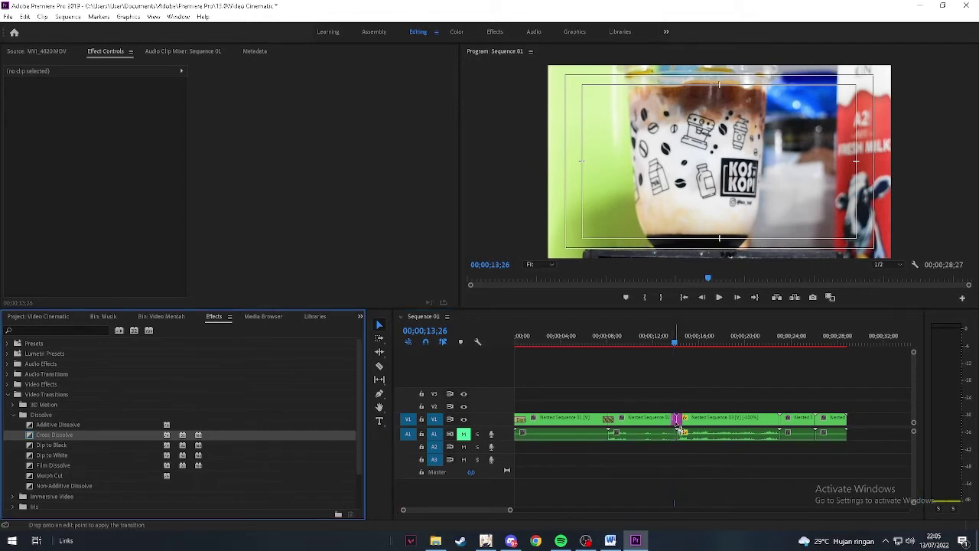
drag(678, 421, 676, 418)
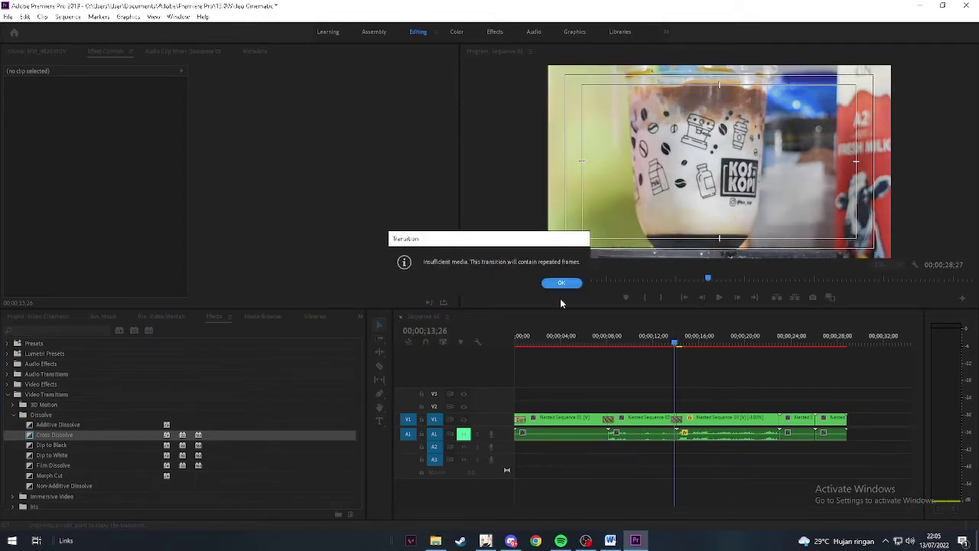
click(561, 282)
key(space)
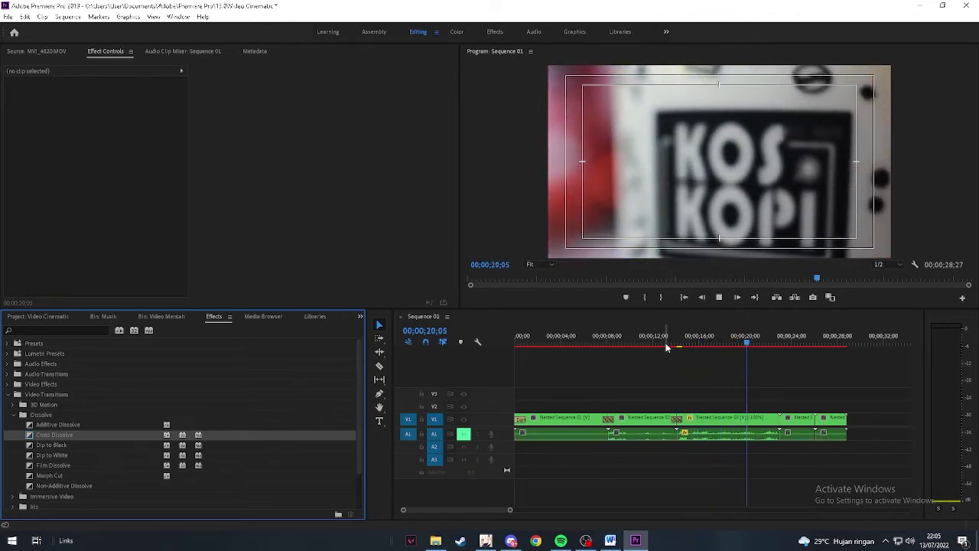
key(space)
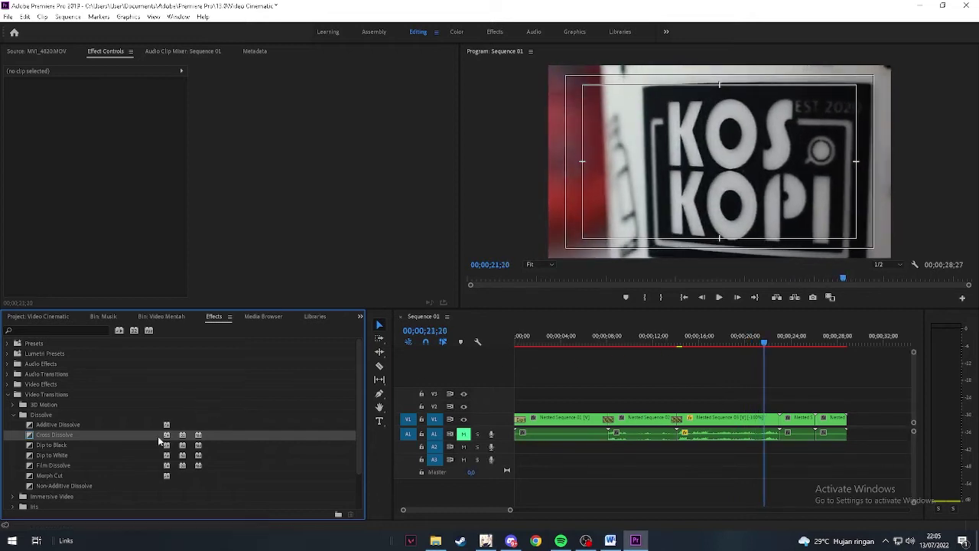
- Add Cross Dissolves at the cuts before and after the fourth nested clip, accepting repeated frames
drag(798, 416, 792, 417)
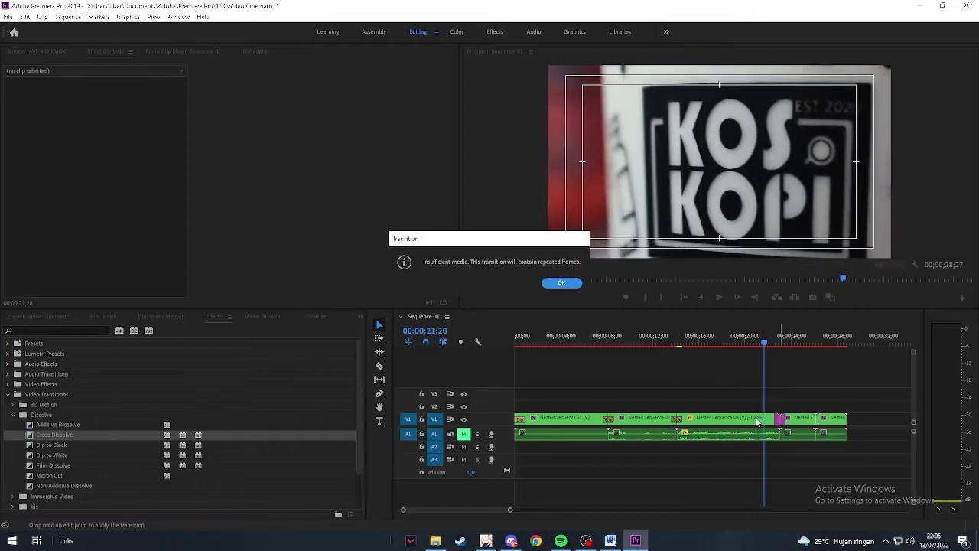
click(562, 280)
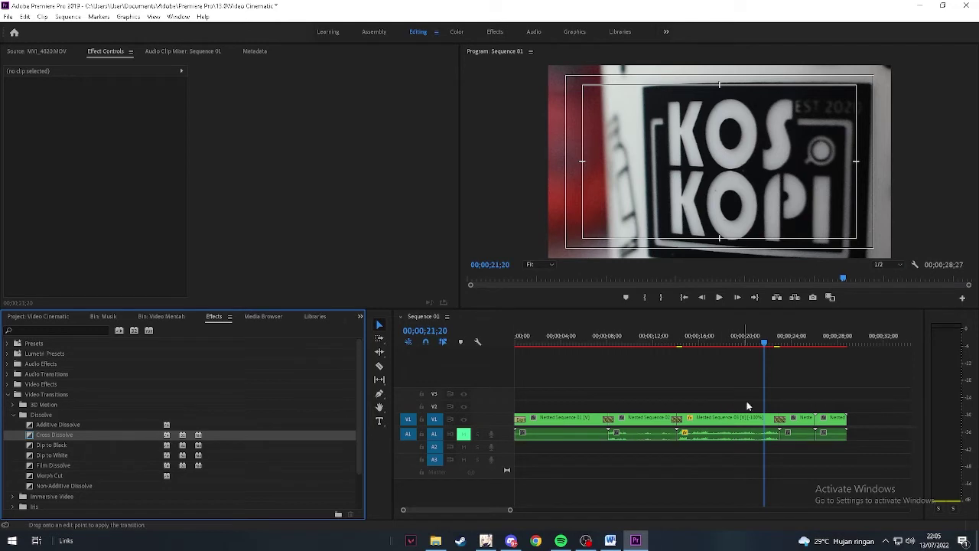
drag(820, 421, 818, 419)
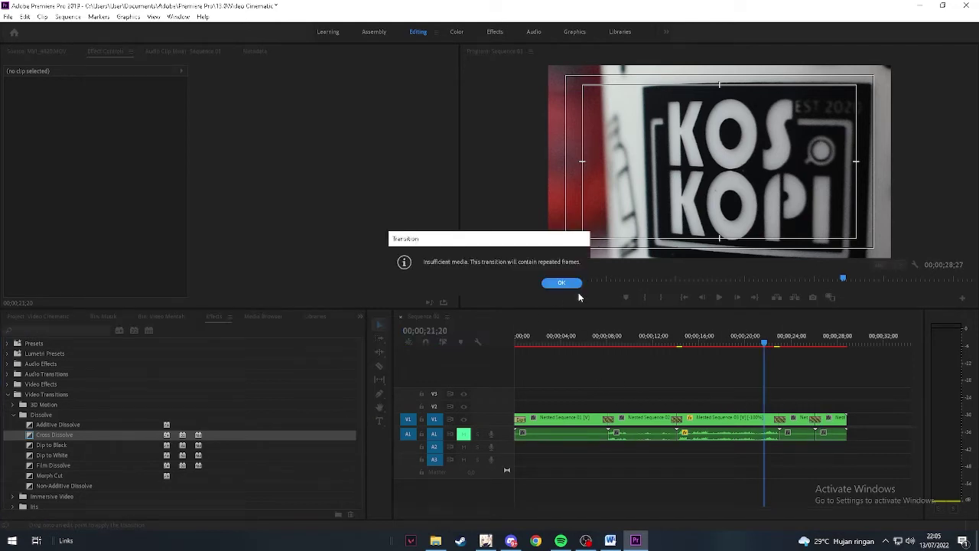
click(561, 283)
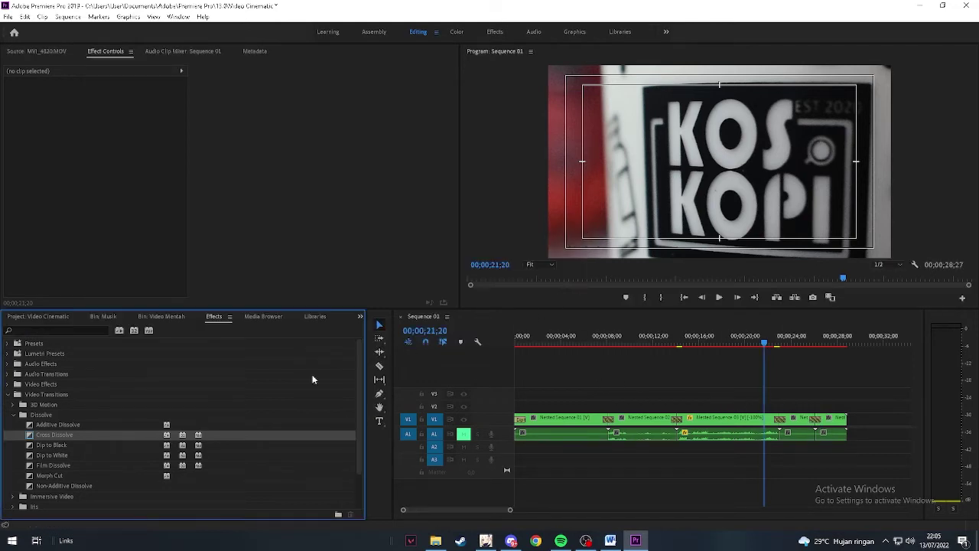
- Apply a Dip to Black transition to the end of the last nested clip and check the fade-out
drag(65, 444, 590, 385)
drag(850, 425, 846, 420)
drag(765, 344, 835, 354)
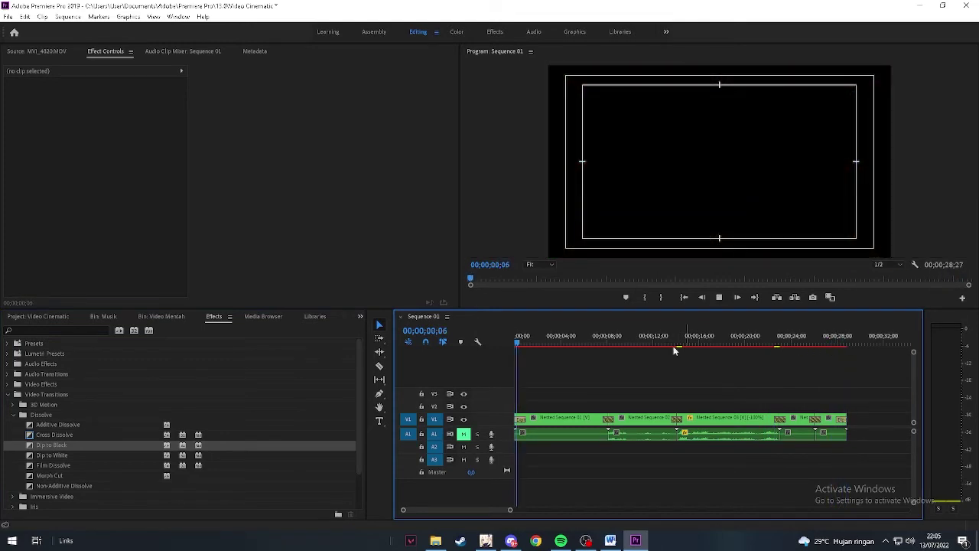
- Render the sequence from In to Out, check the first clip's playback and save the project
drag(749, 343, 511, 336)
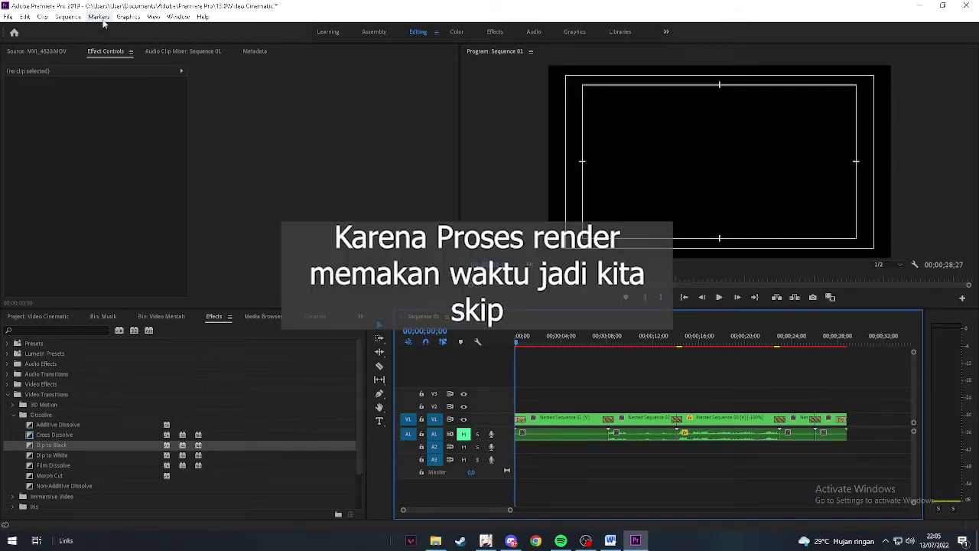
click(73, 19)
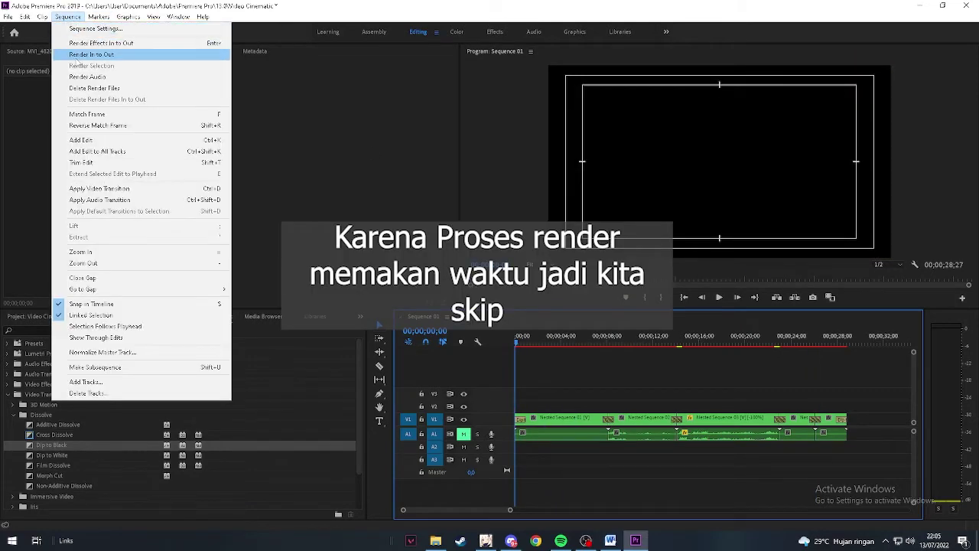
click(93, 54)
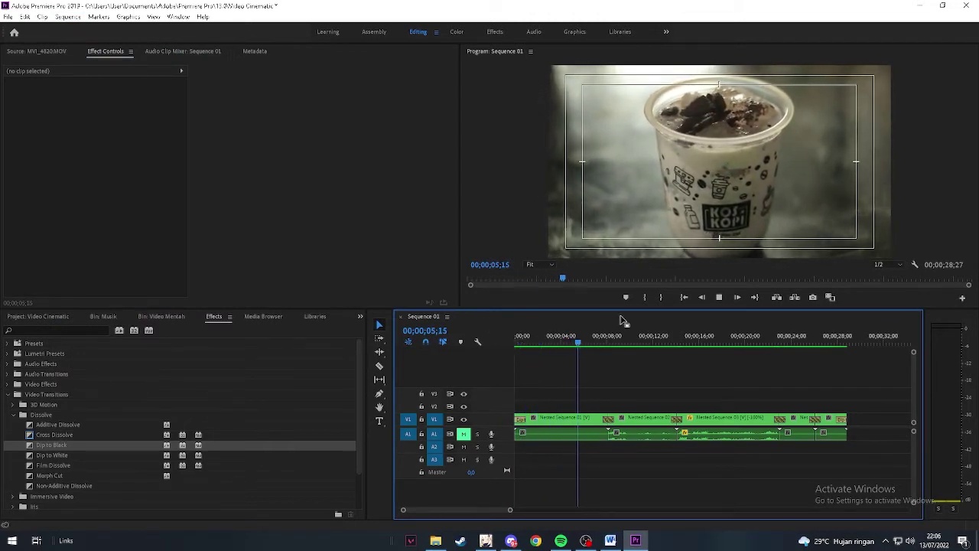
mouse_move(581, 344)
mouse_down()
mouse_move(664, 344)
mouse_move(567, 342)
mouse_up()
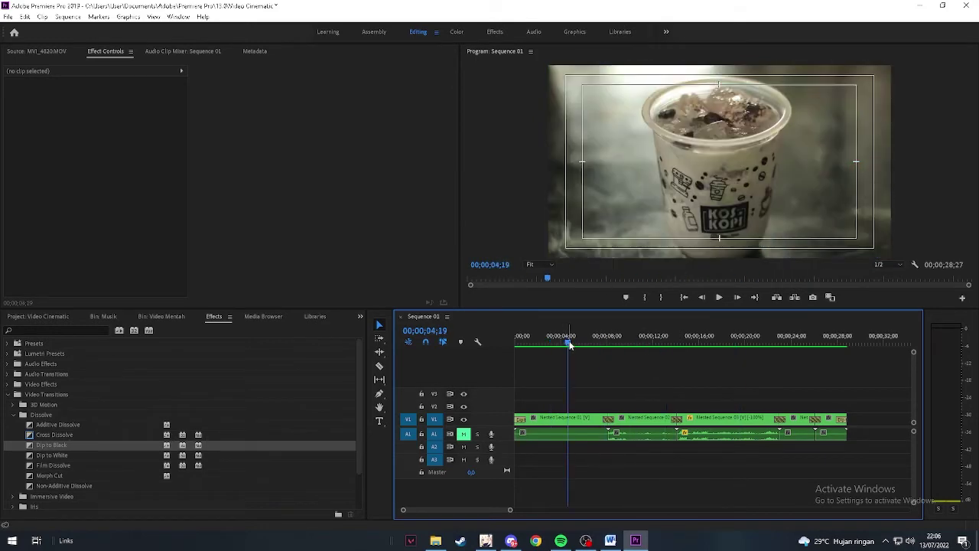
key(ctrl+s)
- Review the rendered transitions through to the end of the sequence, returning to about 00;00;04;10
drag(567, 344, 829, 370)
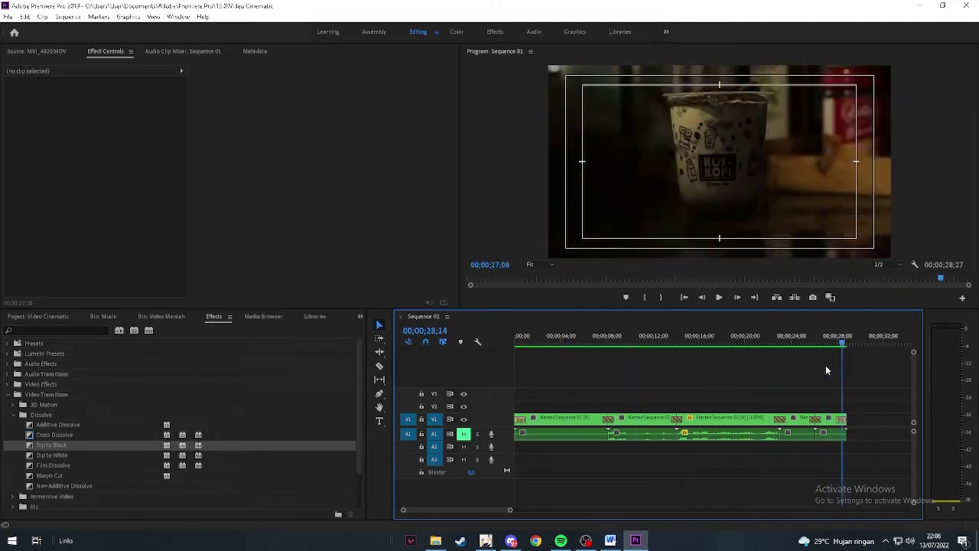
click(619, 361)
key(space)
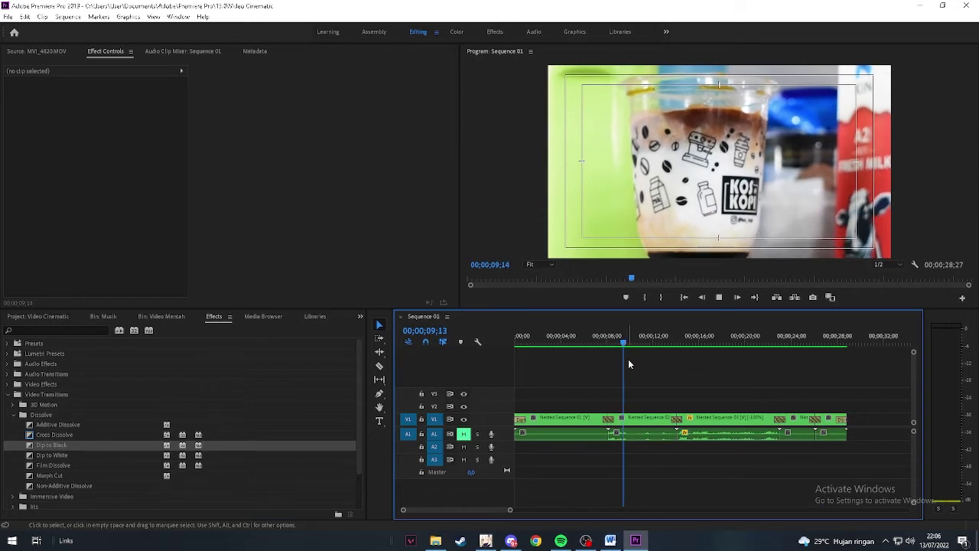
click(672, 344)
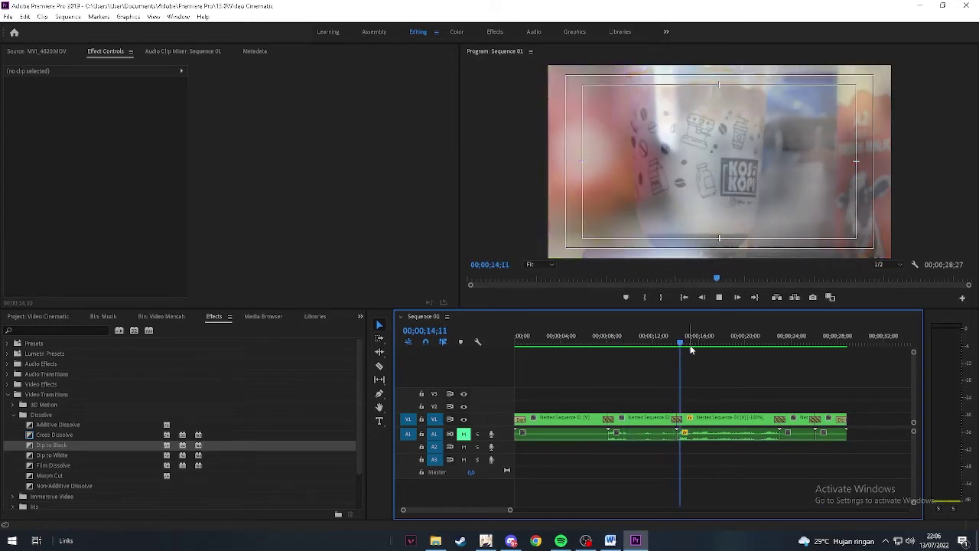
drag(684, 344, 825, 350)
click(620, 355)
drag(620, 357, 574, 346)
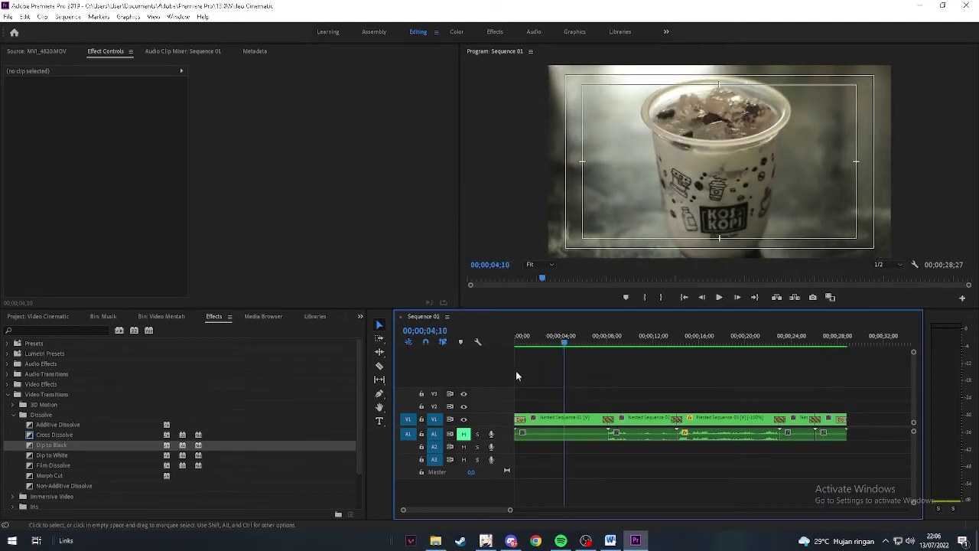
- Split Nested Sequence 01 at 00;00;04;10 with the Razor tool and return to the Selection tool
click(381, 367)
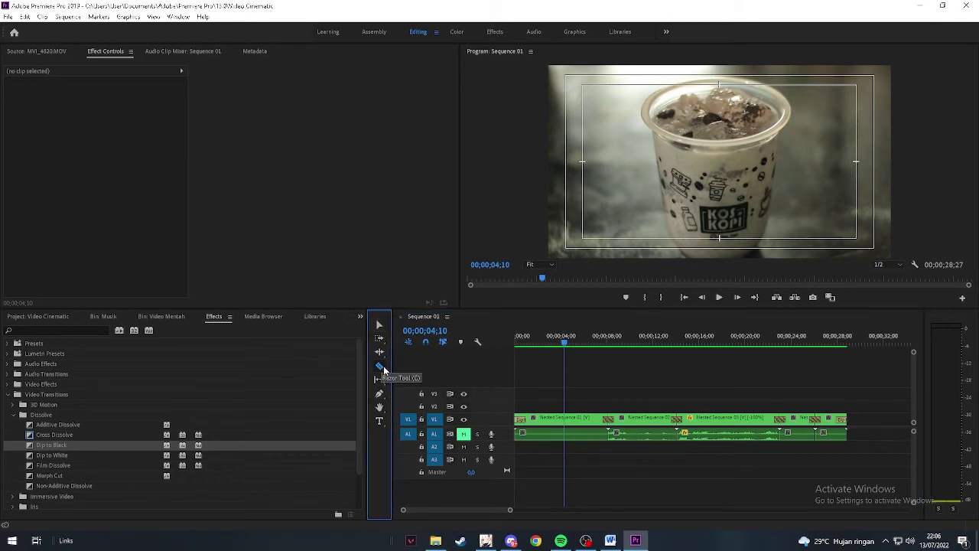
click(569, 419)
key(v)
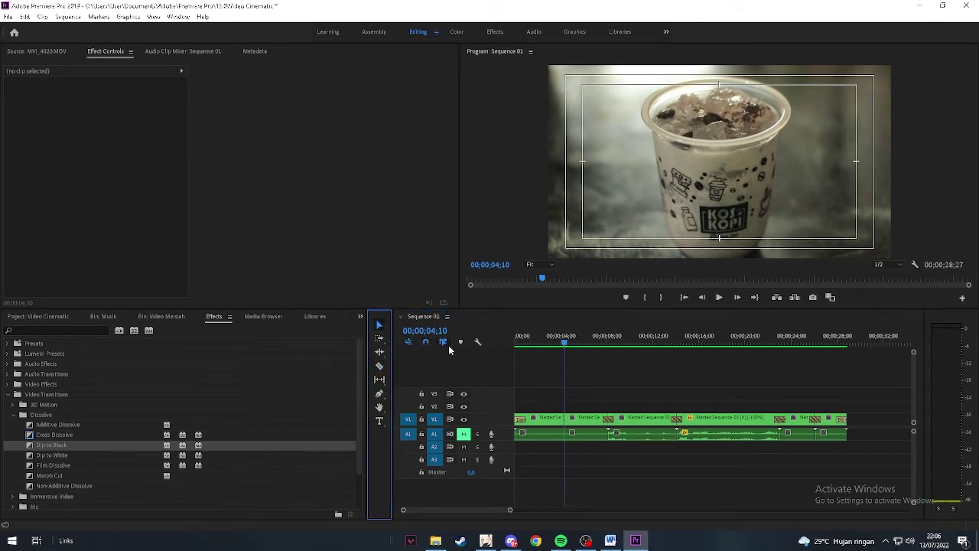
- Try deleting the second part of the split Nested Sequence 01 and undo the deletion
click(584, 419)
right_click(590, 421)
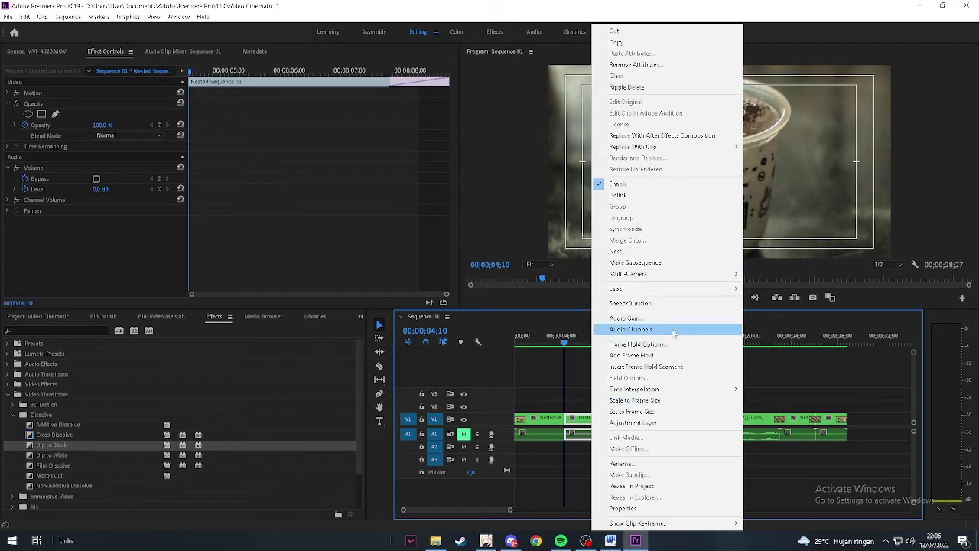
click(578, 367)
click(590, 419)
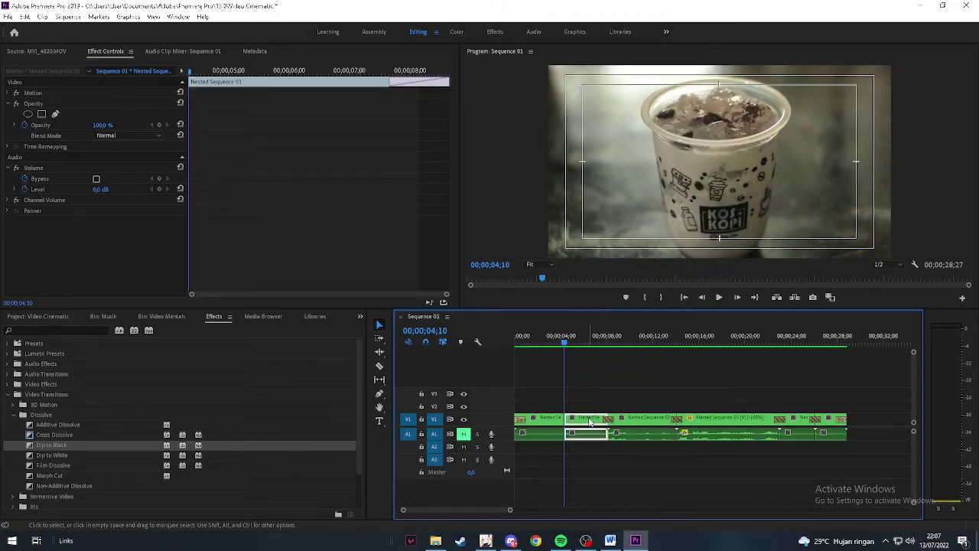
key(Delete)
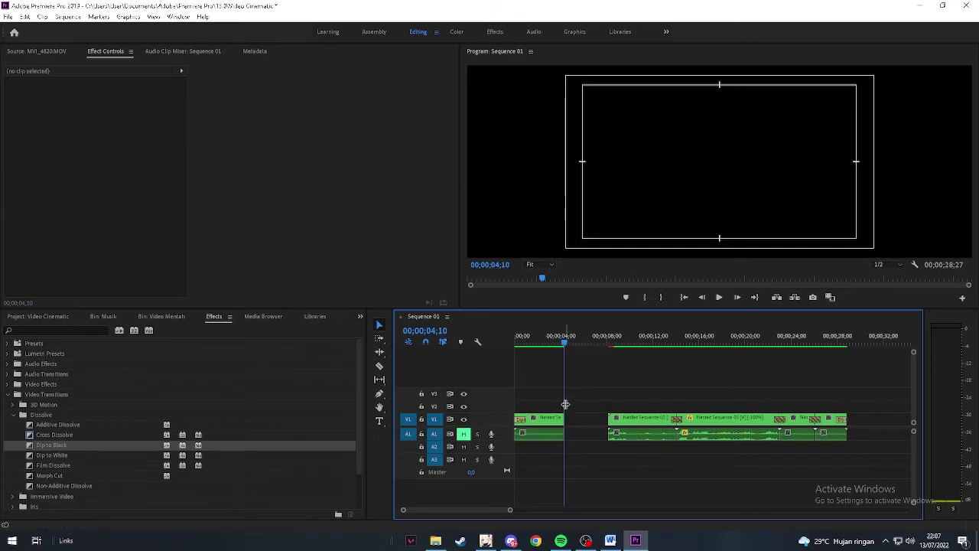
key(ctrl+z)
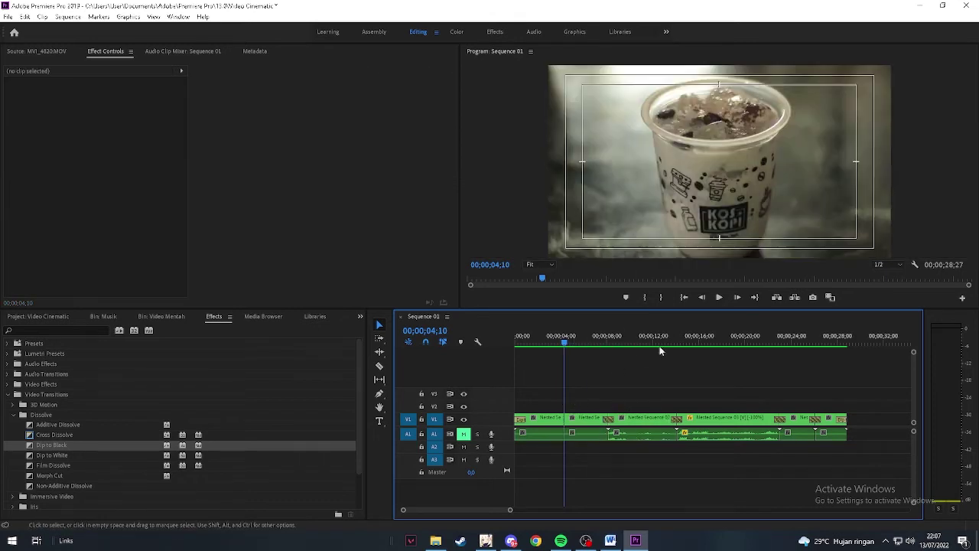
- Try to ripple delete the second part of the split Nested Sequence 01
click(594, 425)
right_click(594, 426)
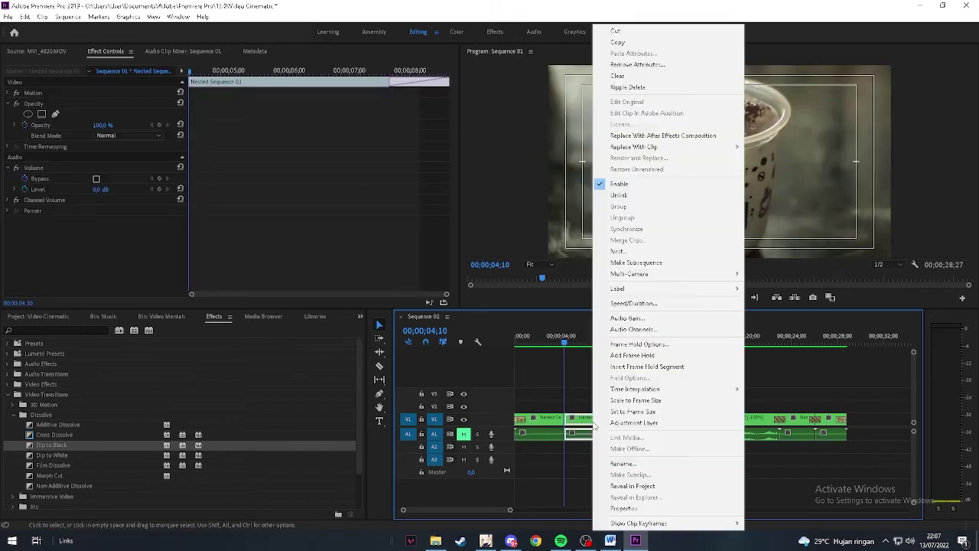
click(586, 372)
click(543, 430)
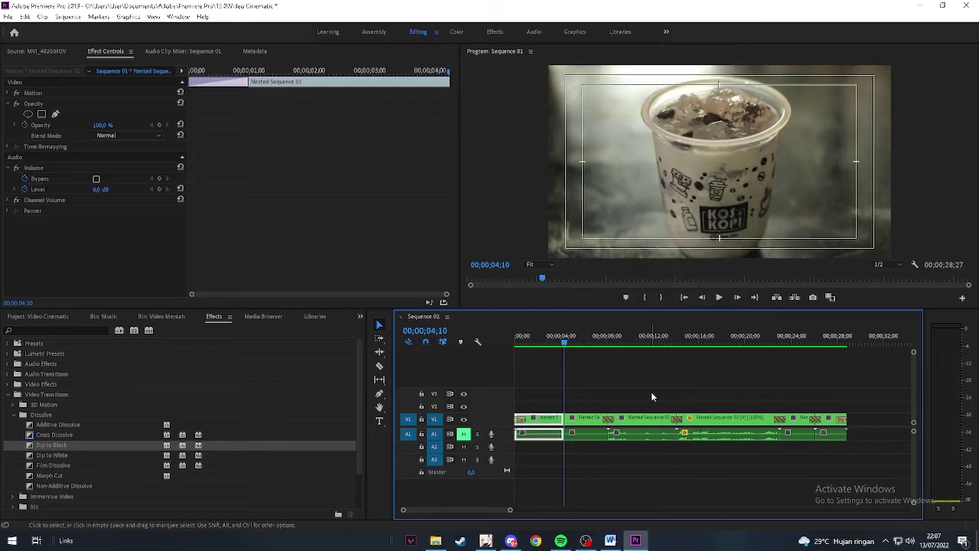
click(643, 434)
right_click(582, 420)
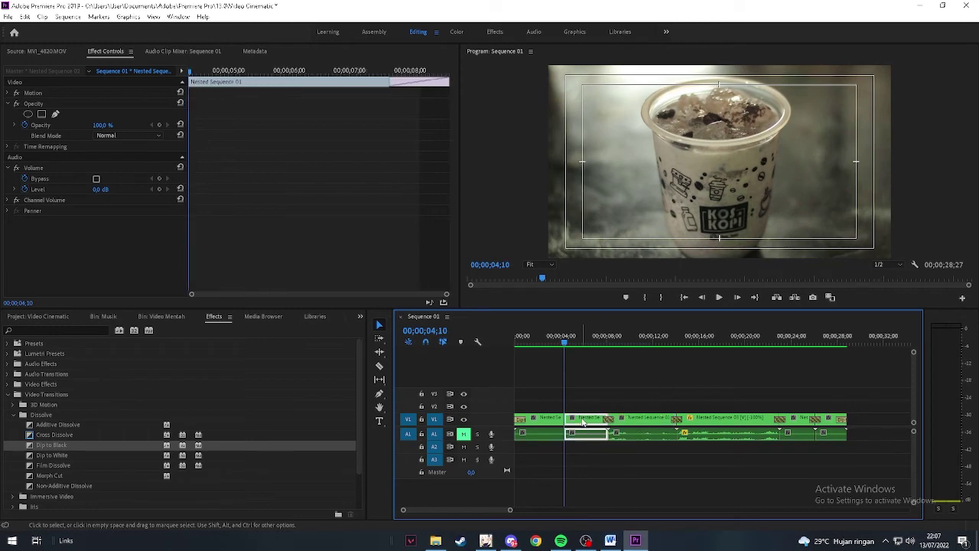
click(634, 90)
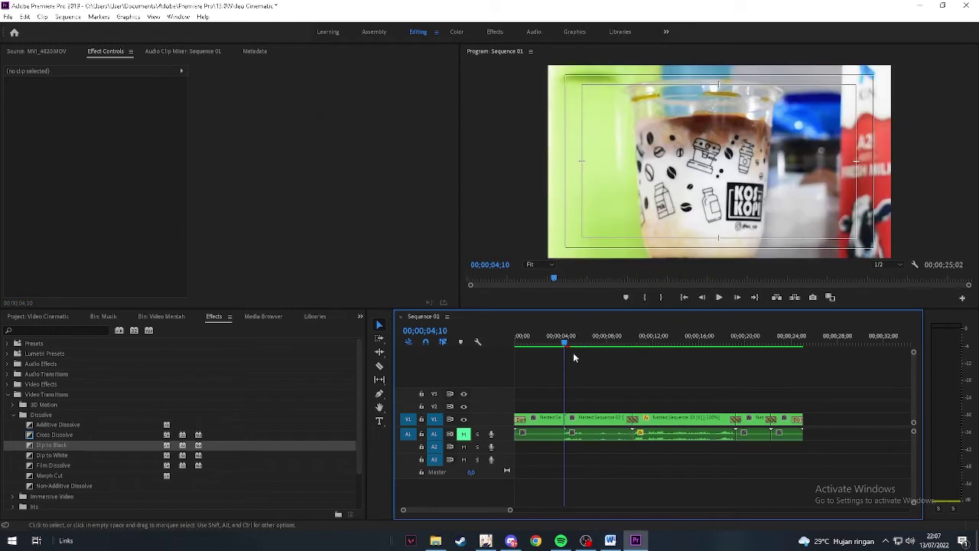
- Undo the ripple delete and the split of Nested Sequence 01, leaving the playhead near 00;00;03;20
drag(563, 342, 557, 344)
drag(567, 341, 558, 343)
key(ctrl+shift+v)
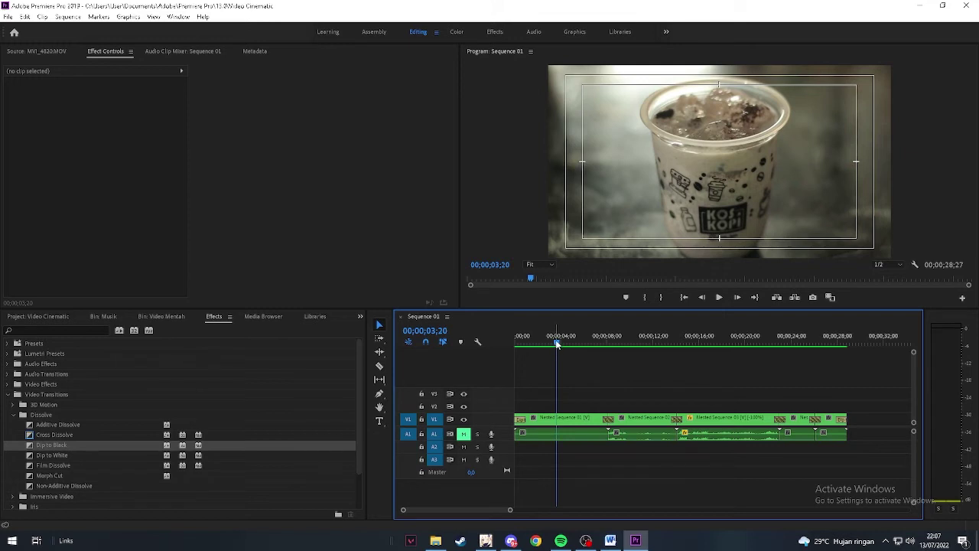
- Nest all clips of Sequence 01 into a single nested sequence and return the playhead to the start
drag(556, 344, 515, 358)
drag(525, 403, 597, 407)
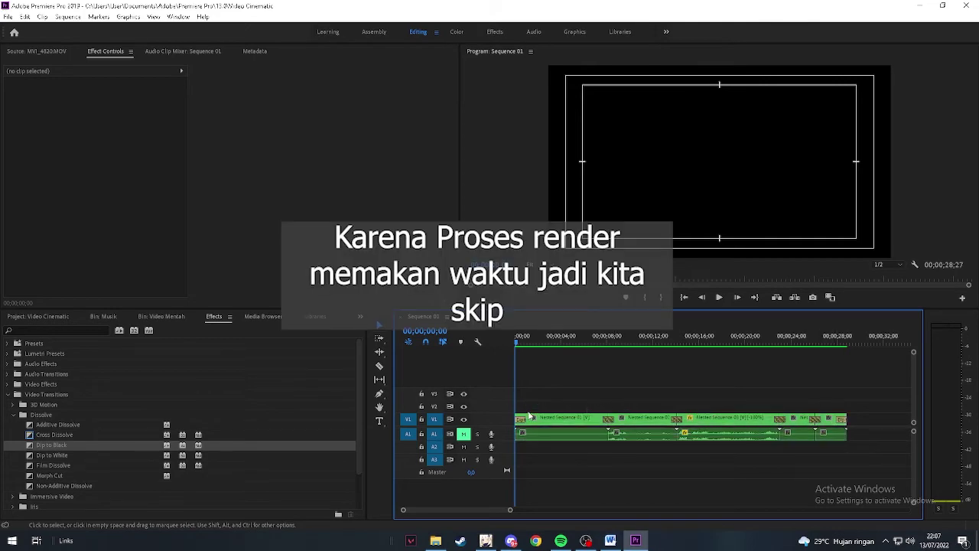
drag(519, 412, 849, 451)
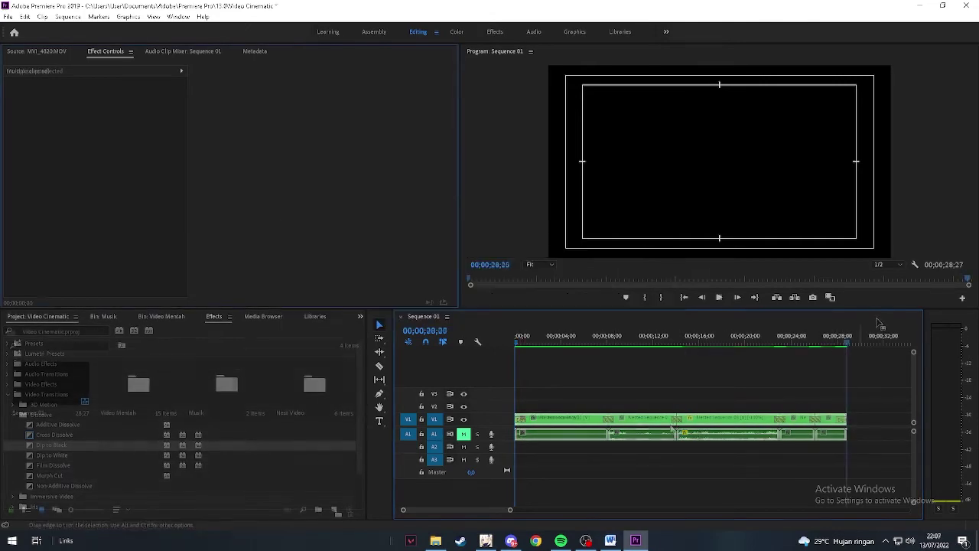
drag(849, 343, 421, 344)
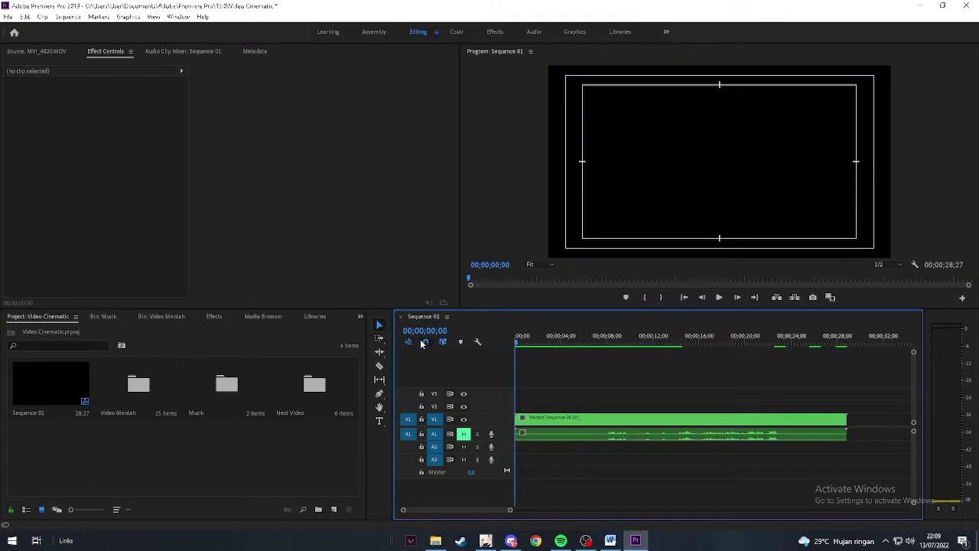
- Open the Musik bin and preview the Nocturne and Good Gig in the Clouds tracks from their beginnings
double_click(242, 398)
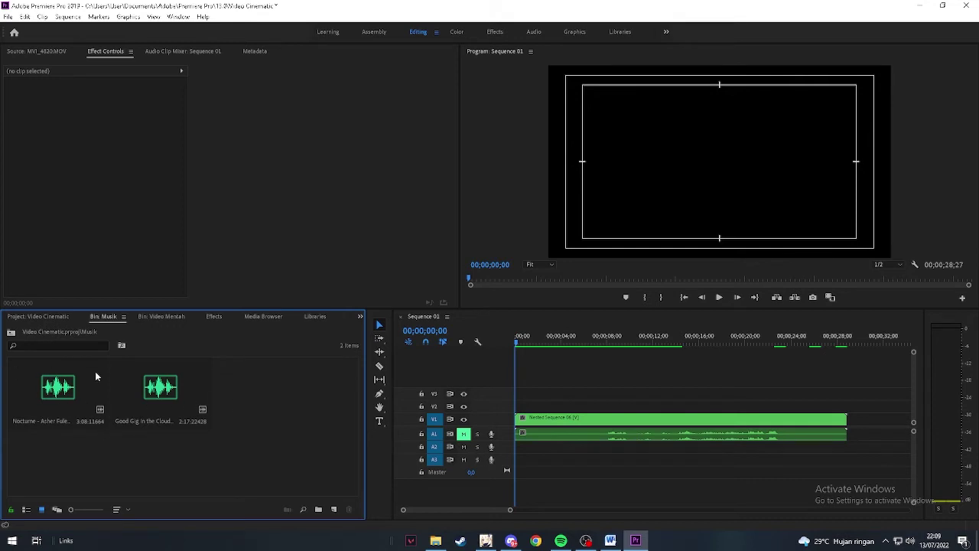
double_click(74, 405)
click(228, 298)
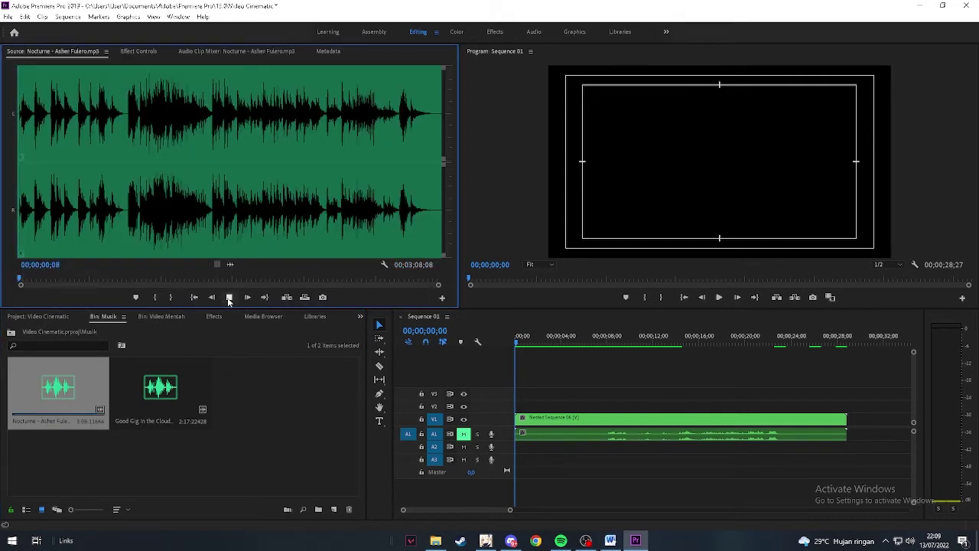
click(20, 282)
double_click(151, 387)
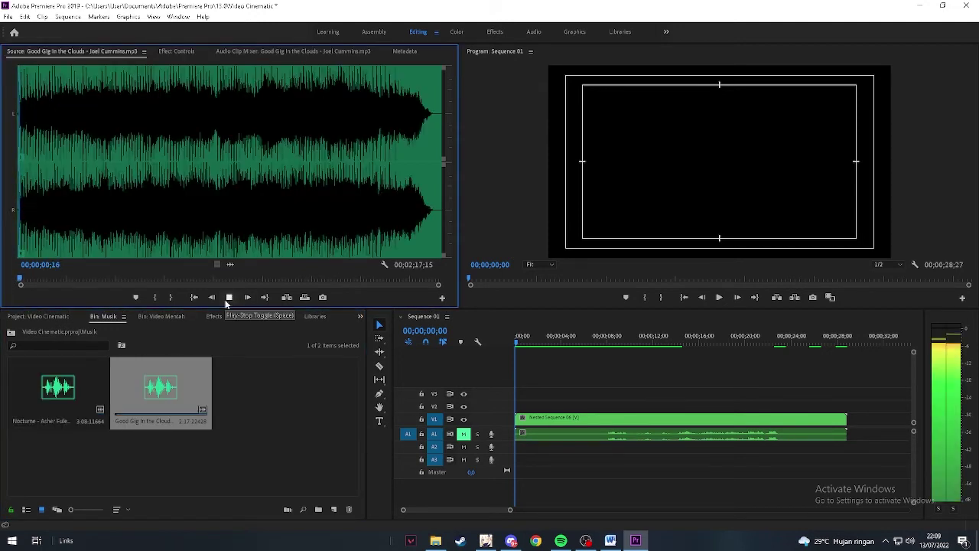
click(228, 297)
drag(24, 281, 7, 299)
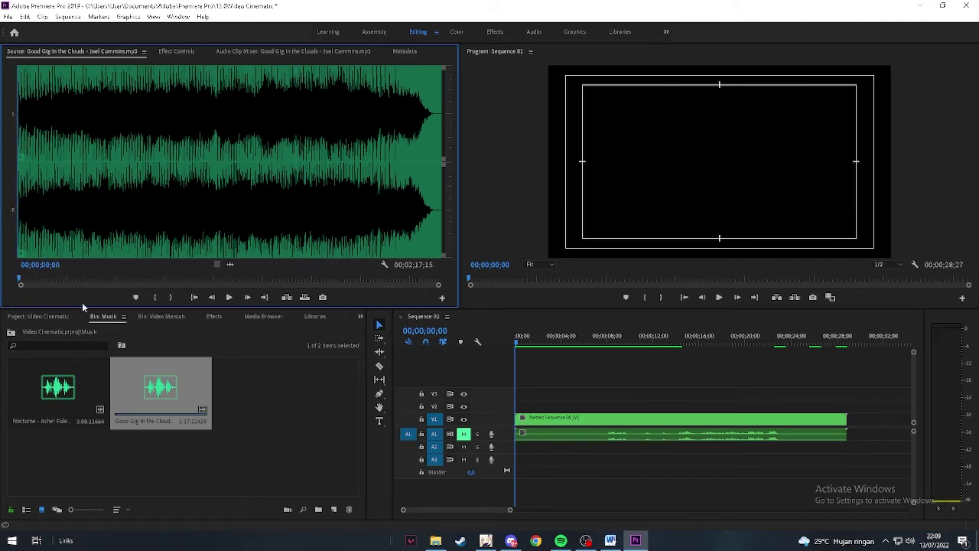
- Mark the Out point of Good Gig in the Clouds at 00;00;28;28 and place its audio on track A2 from the sequence start
drag(515, 341, 462, 330)
click(19, 280)
drag(19, 280, 107, 281)
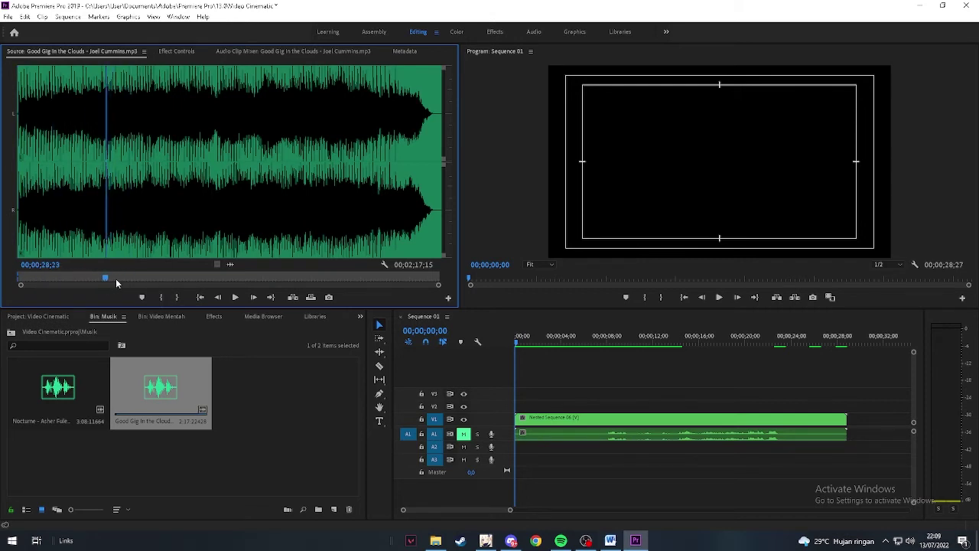
mouse_move(116, 278)
mouse_down()
mouse_move(63, 280)
mouse_move(108, 280)
mouse_up()
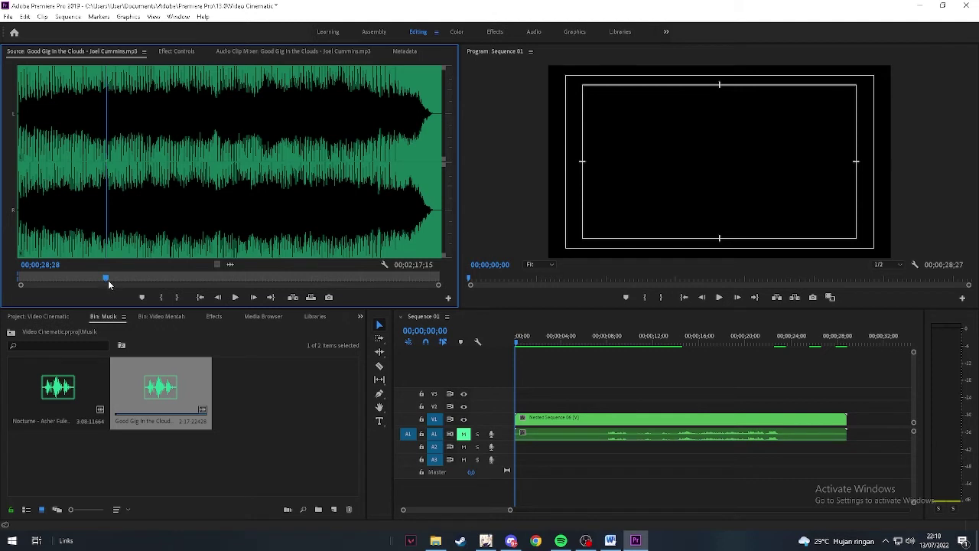
click(178, 298)
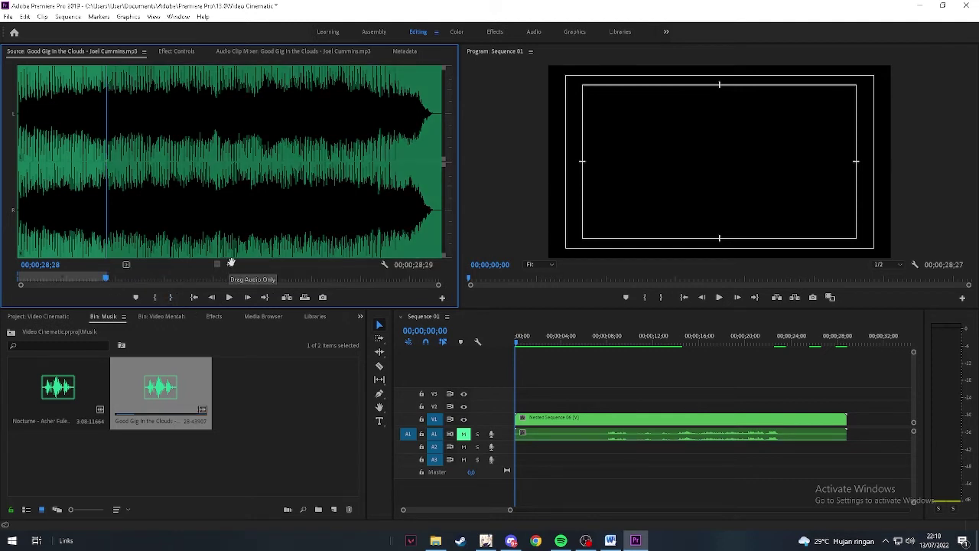
drag(427, 312, 525, 452)
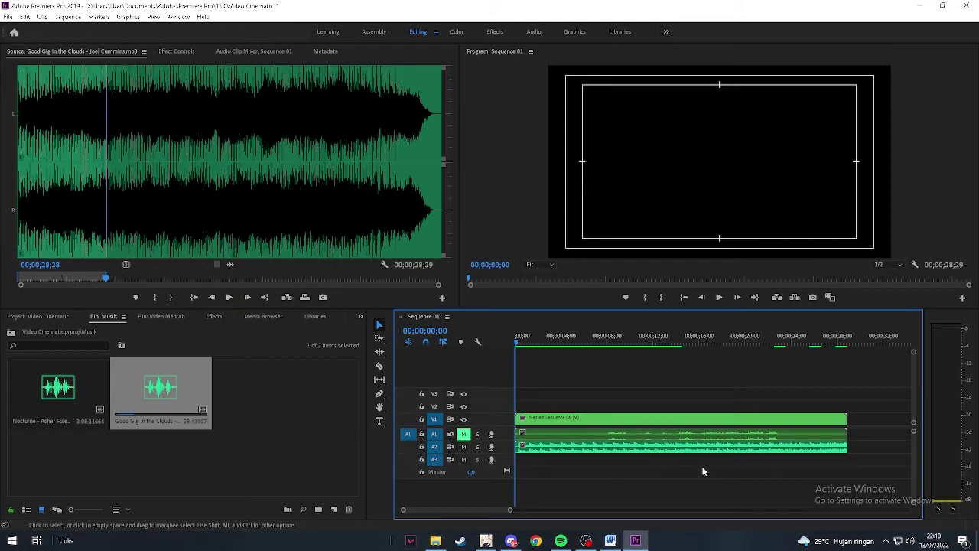
- Cut the A2 music at the end of the nested video clip with the Razor tool and delete the excess piece
drag(510, 509, 439, 510)
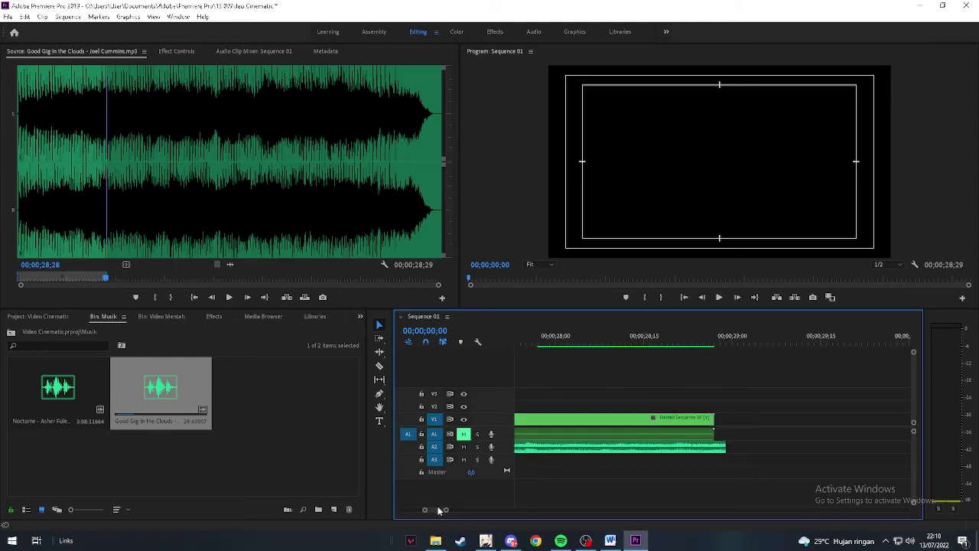
click(380, 366)
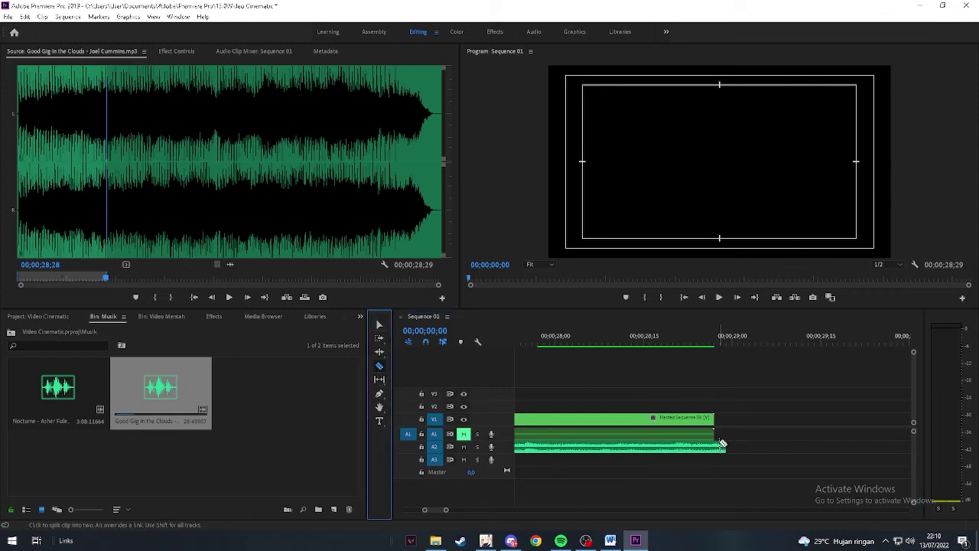
click(379, 324)
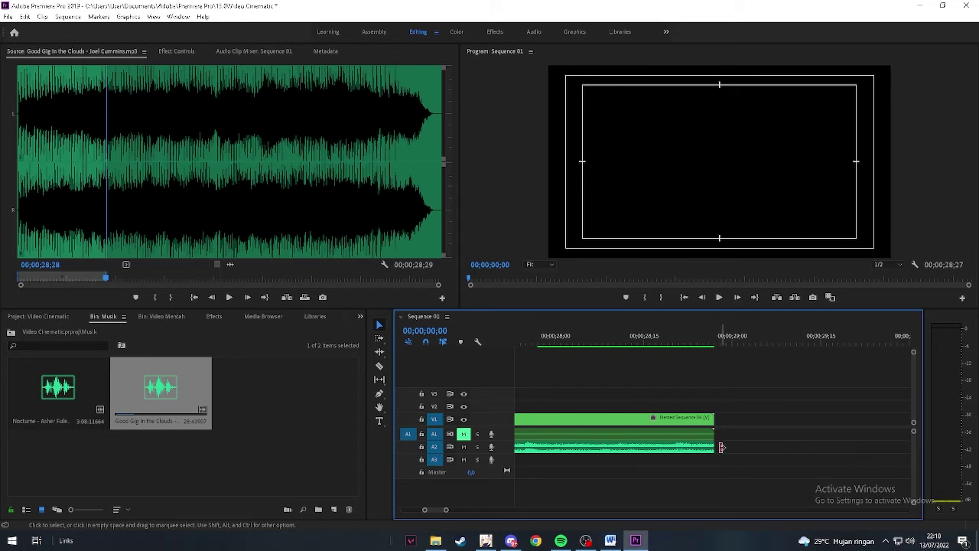
drag(445, 509, 536, 510)
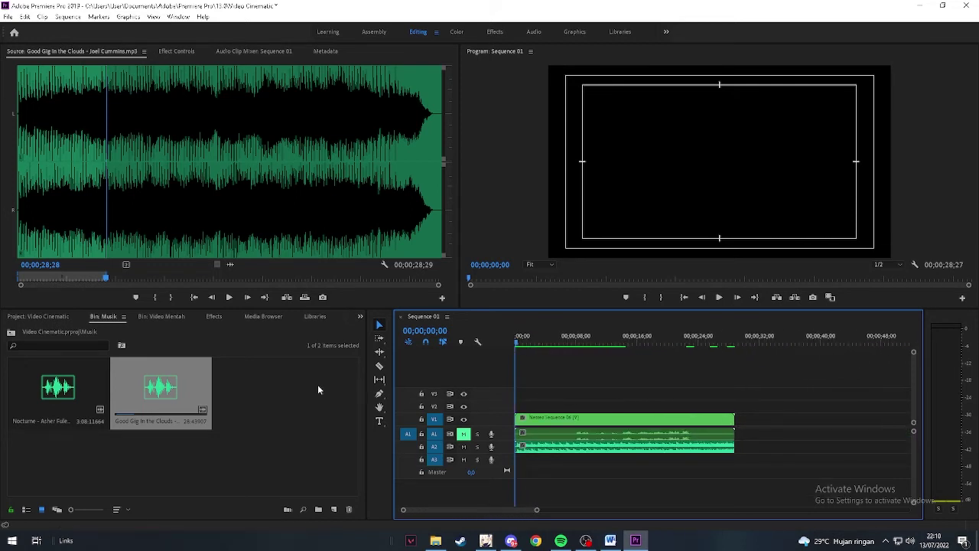
- Apply the Exponential Fade crossfade to the start of the A2 music clip and play the opening to check it
click(213, 317)
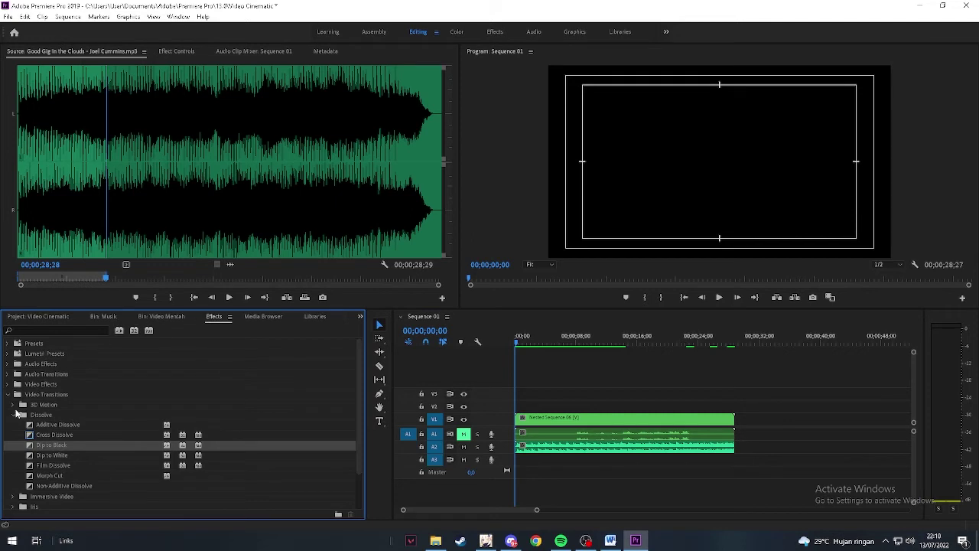
click(13, 415)
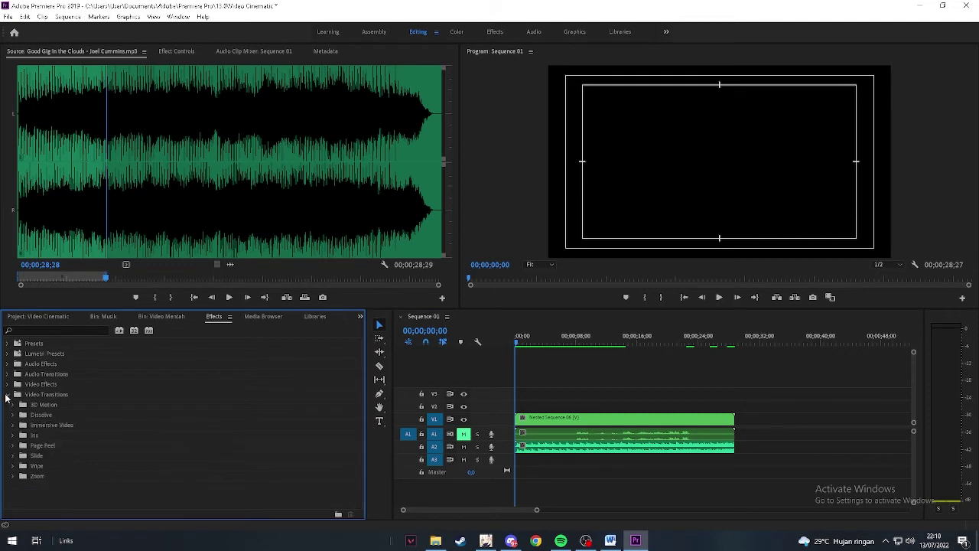
click(7, 393)
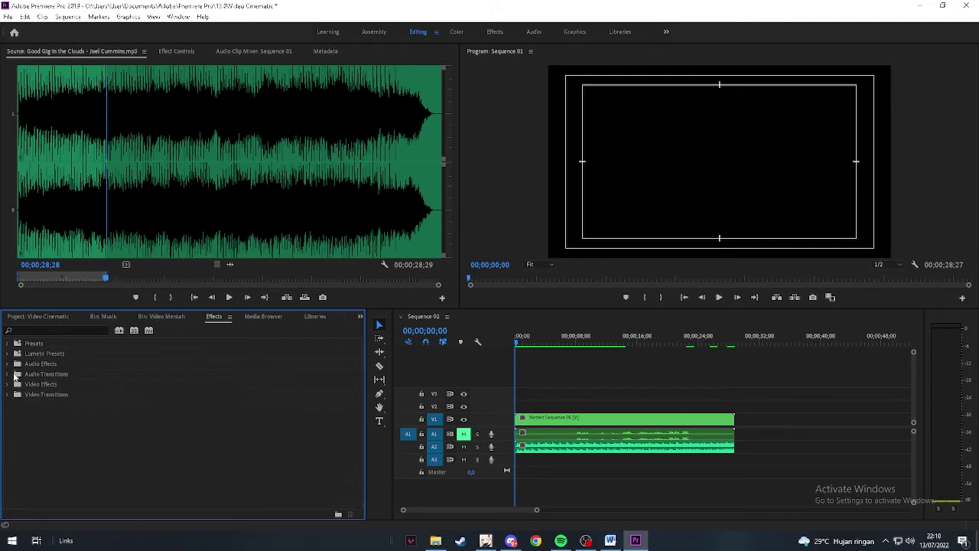
drag(537, 512, 498, 510)
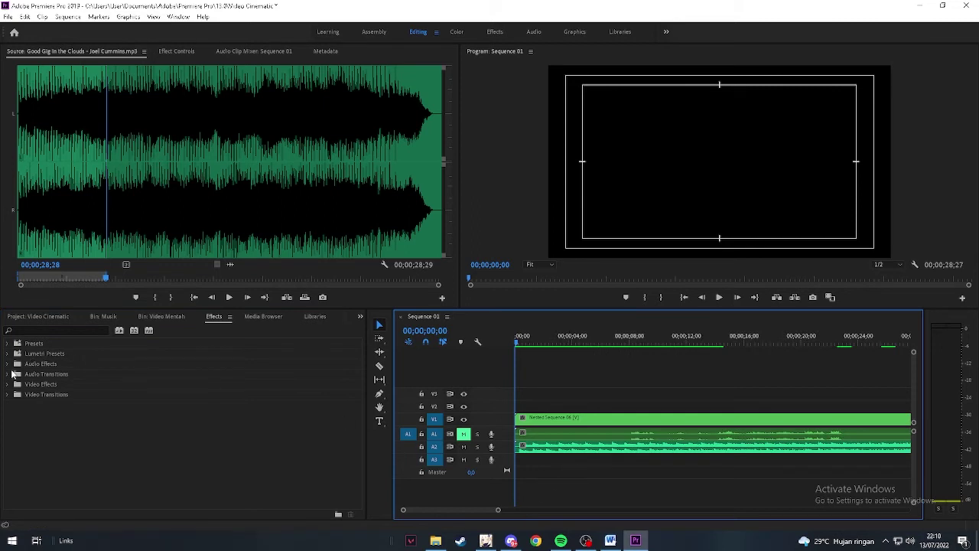
click(8, 373)
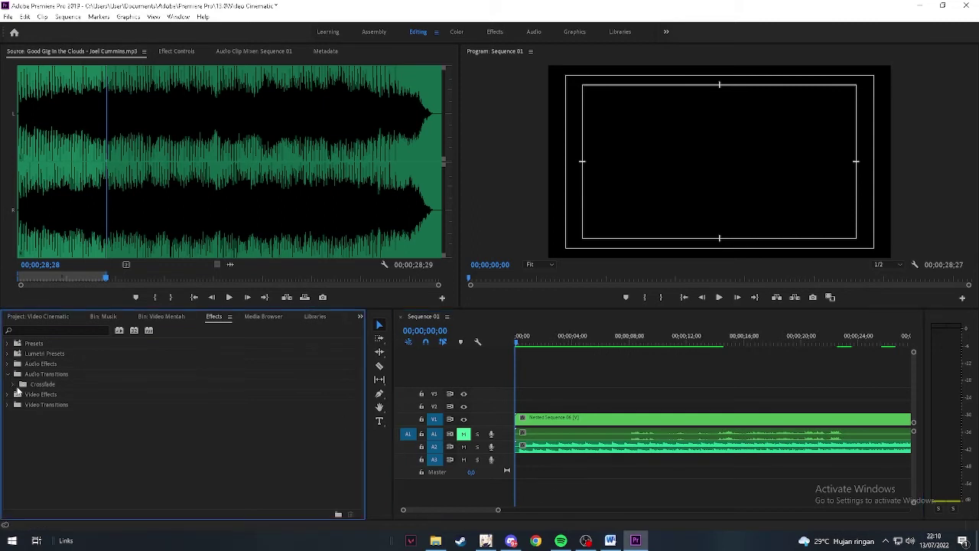
click(13, 384)
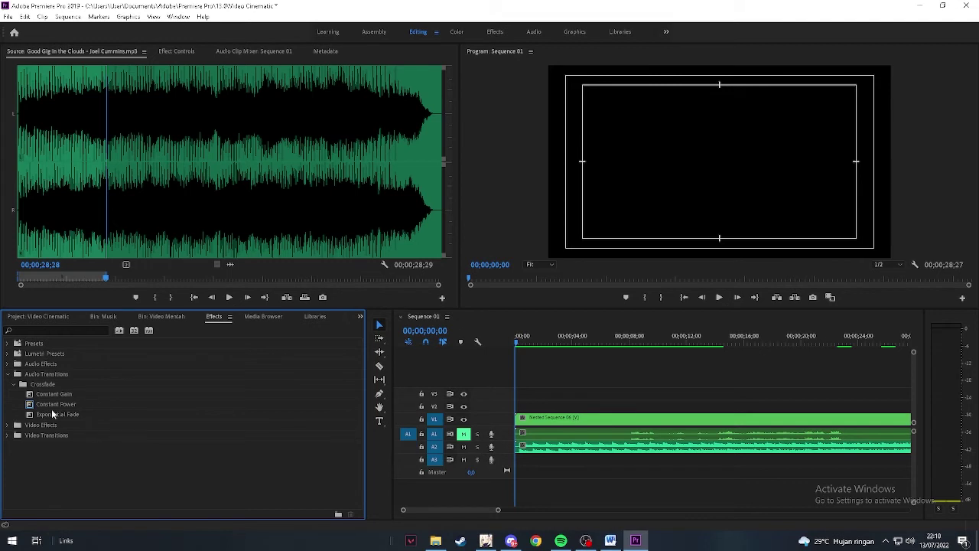
drag(494, 510, 505, 509)
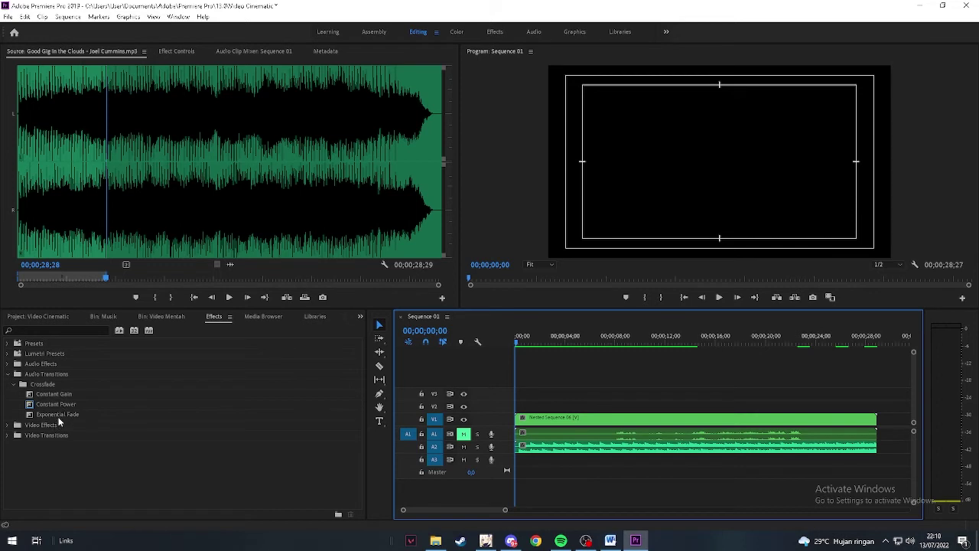
click(10, 426)
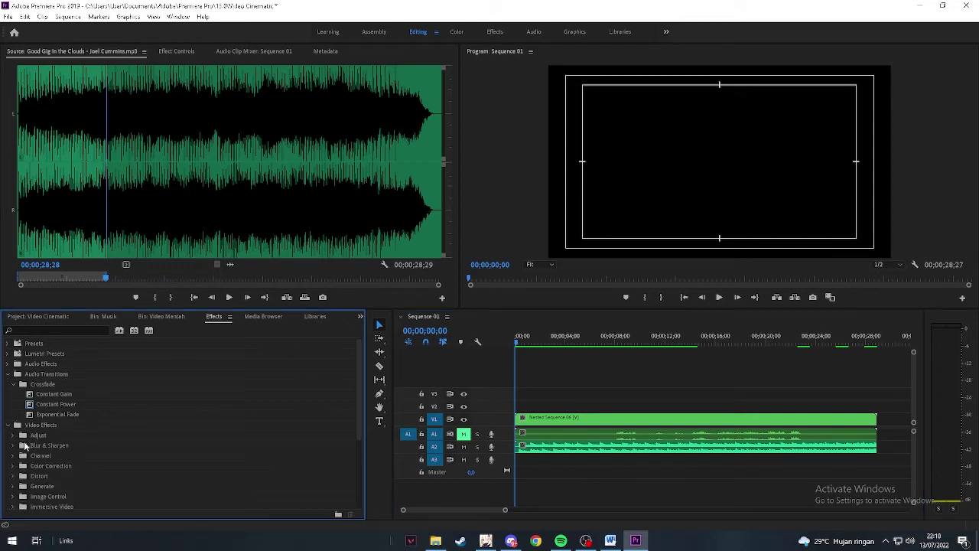
click(9, 426)
click(75, 415)
drag(499, 443, 521, 448)
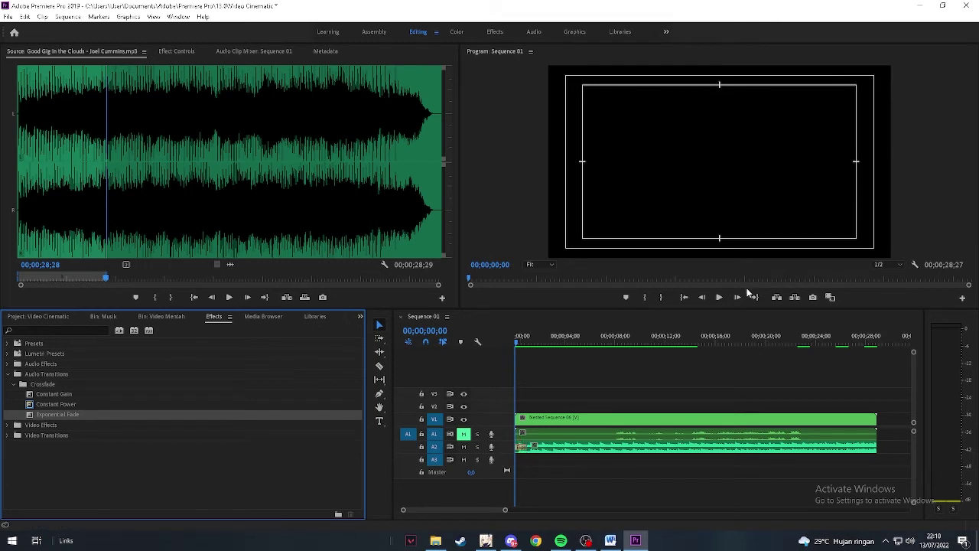
click(718, 297)
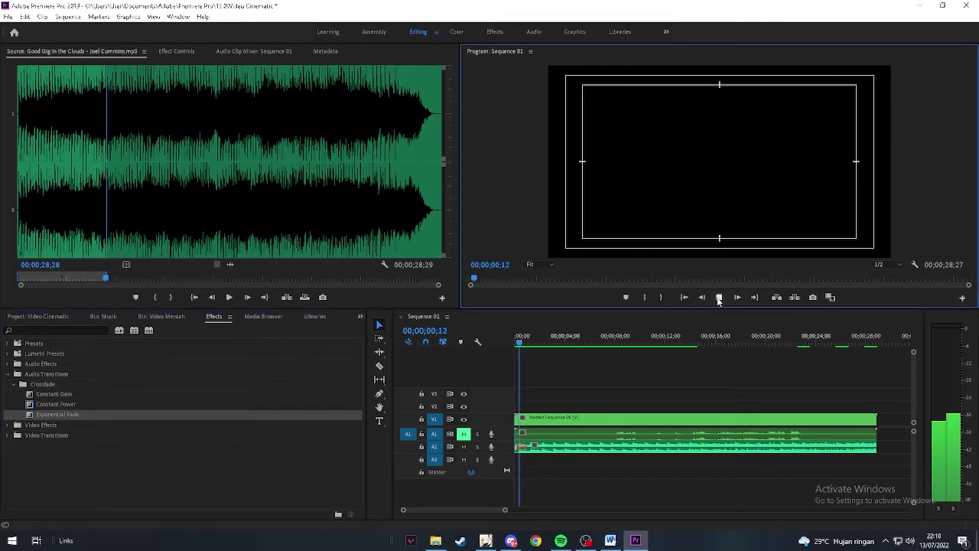
key(space)
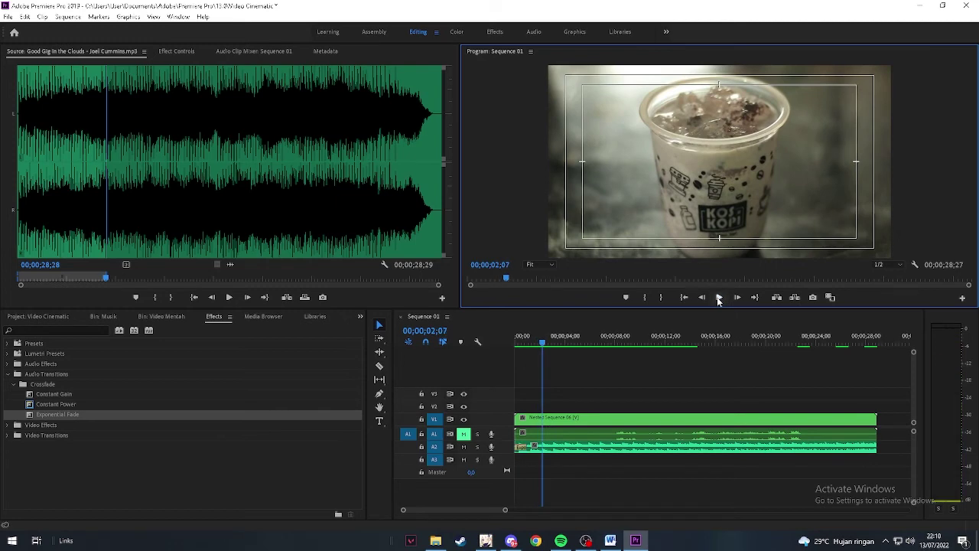
- Apply the Exponential Fade crossfade to the end of the A2 music clip and play the ending from 00;00;27;26
drag(82, 419, 872, 446)
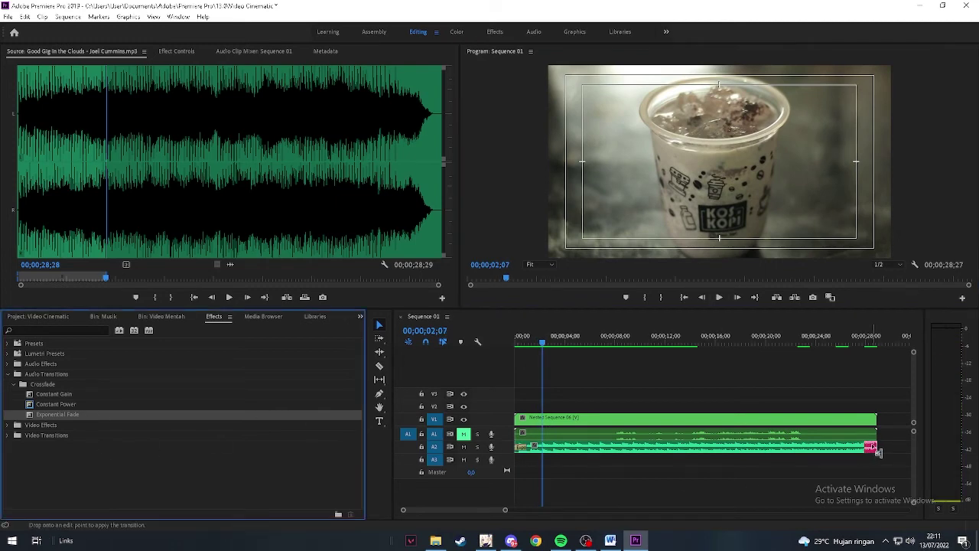
click(866, 344)
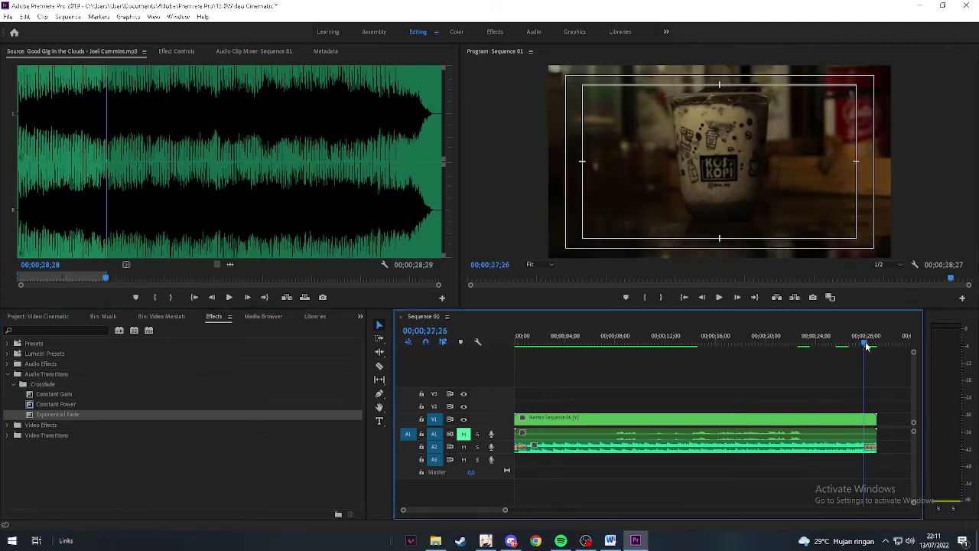
key(space)
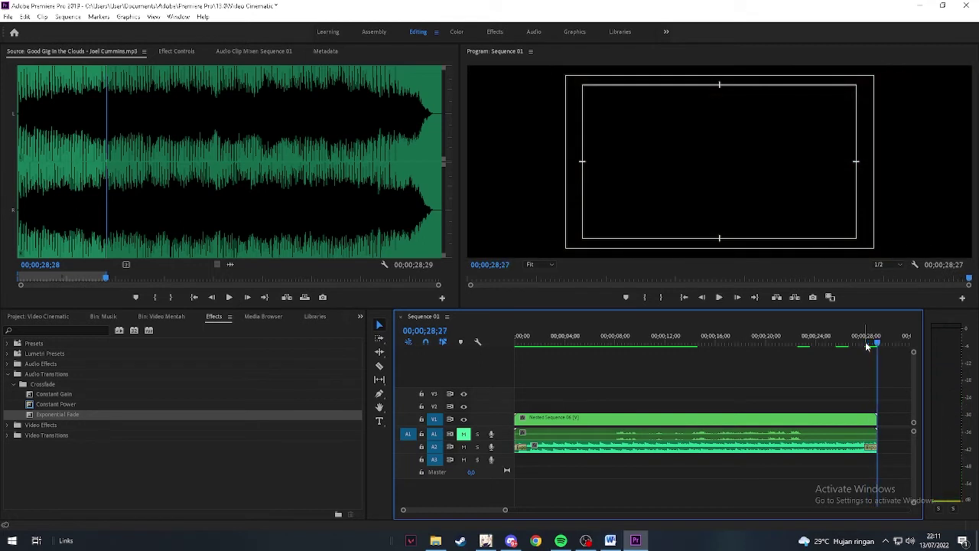
key(space)
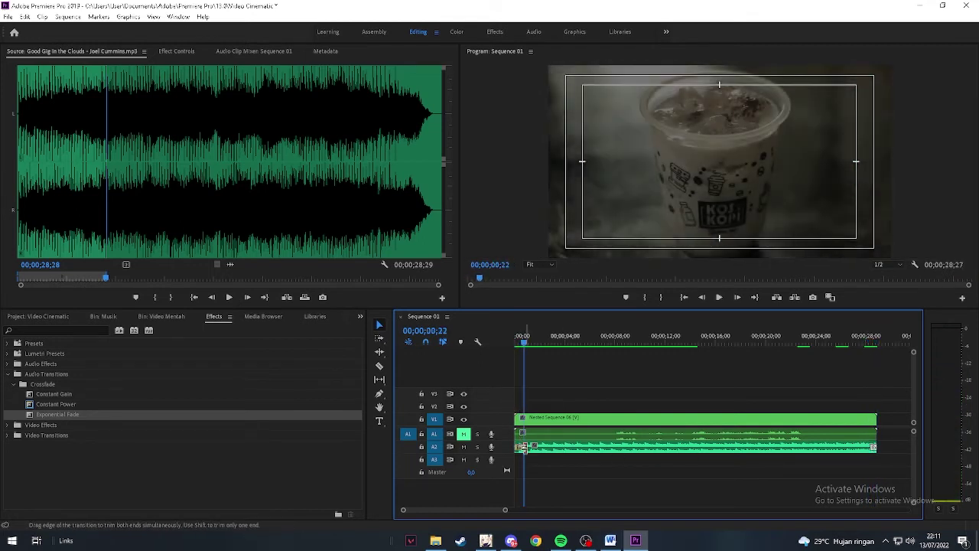
- Lengthen the Exponential Fade at the start of the A2 music clip and play the opening from 00;00;00;00
drag(540, 446, 549, 447)
click(514, 342)
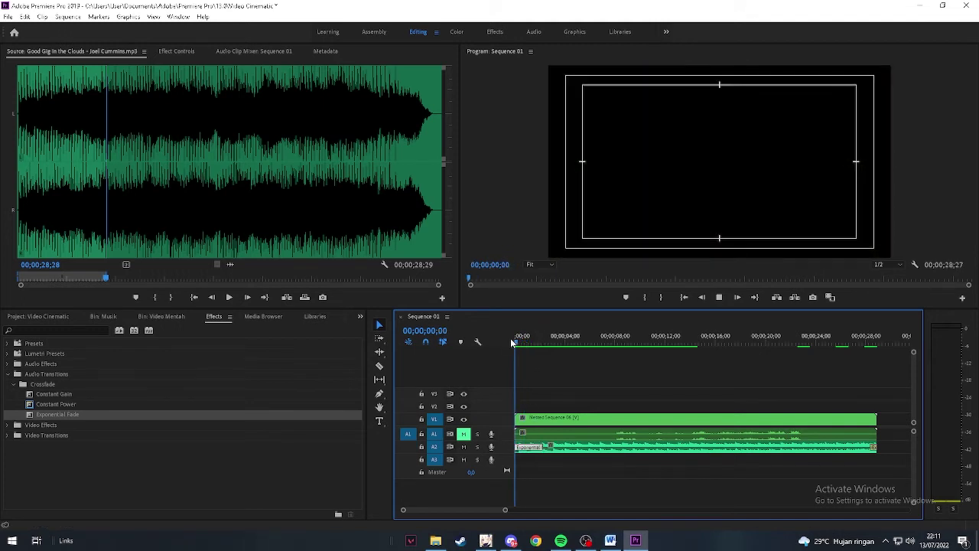
key(space)
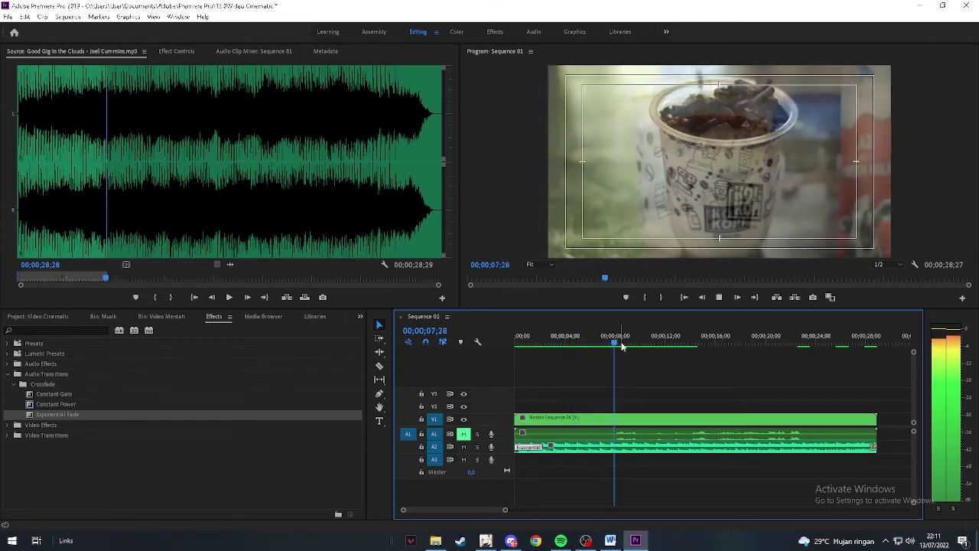
key(space)
drag(624, 346, 507, 340)
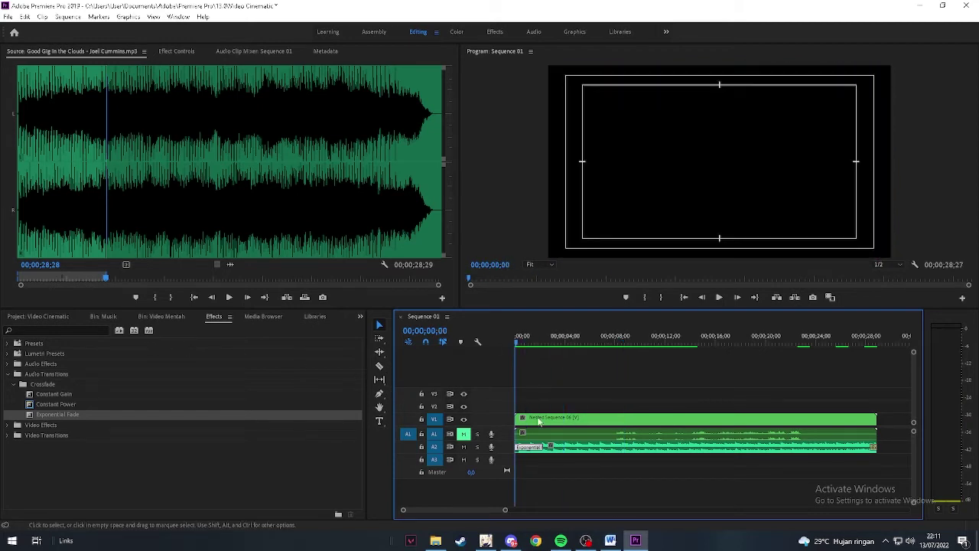
- Adjust the audio gain of the A2 music clip and play the opening to check its level
click(618, 451)
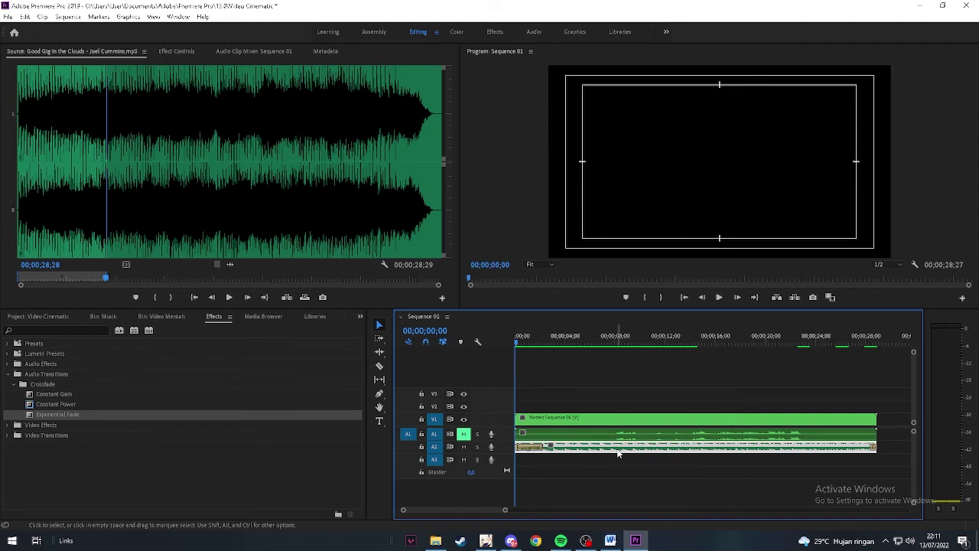
right_click(618, 453)
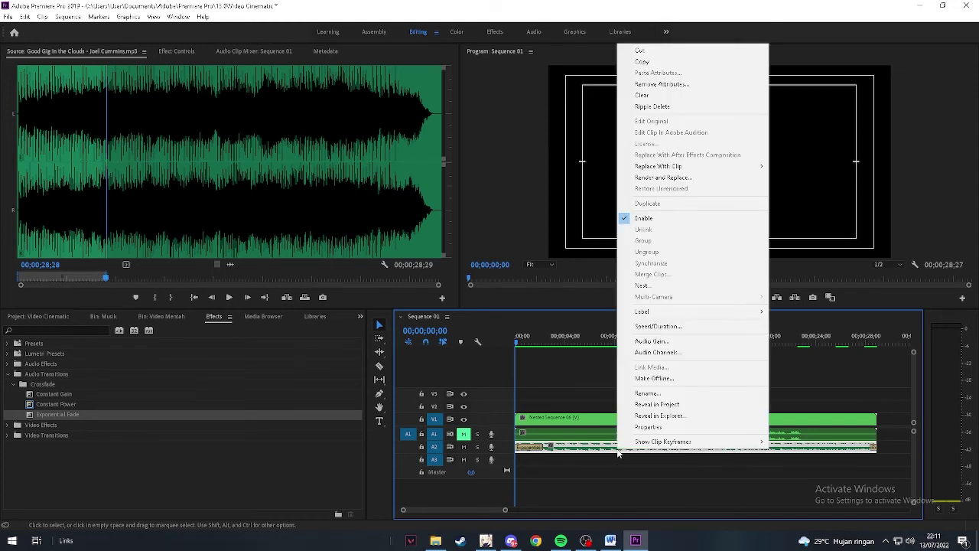
click(680, 344)
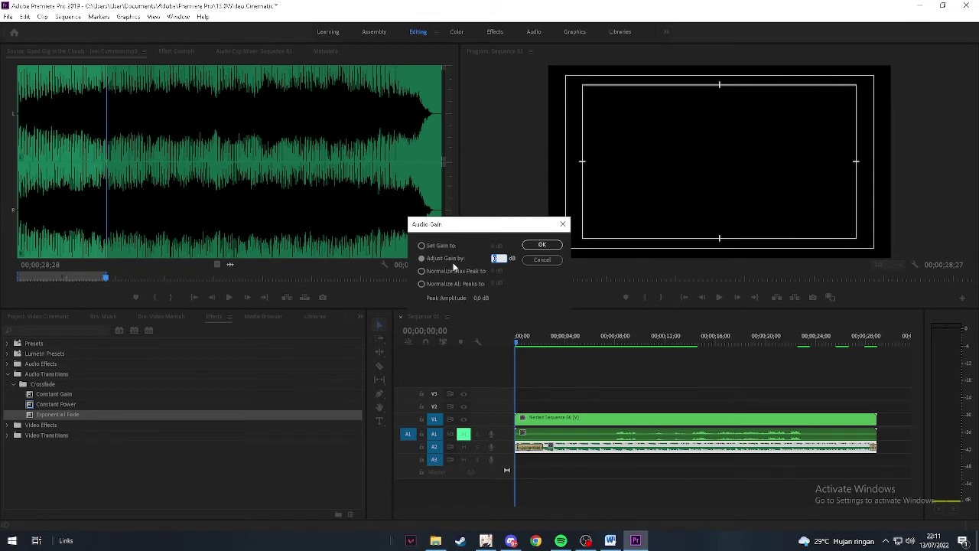
drag(493, 260, 491, 259)
click(542, 244)
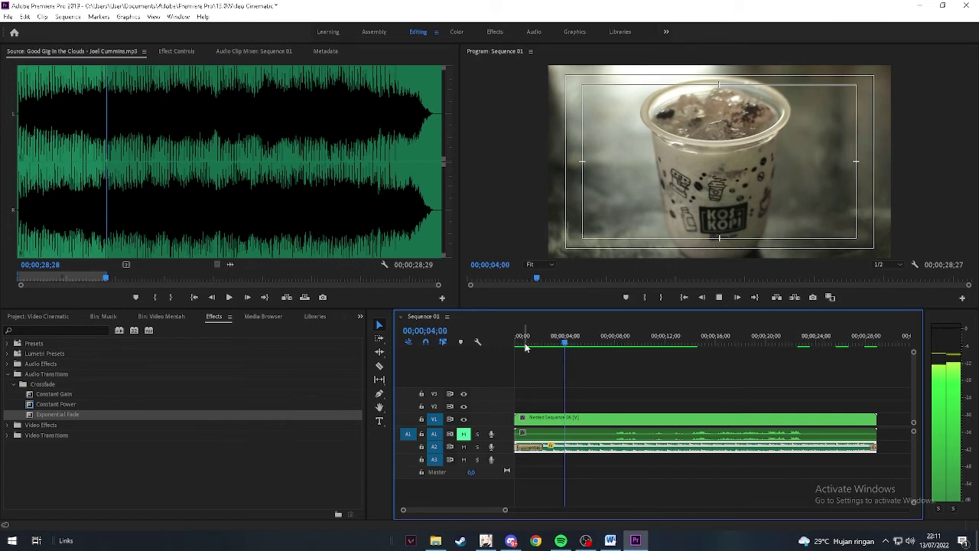
key(space)
drag(575, 342, 515, 344)
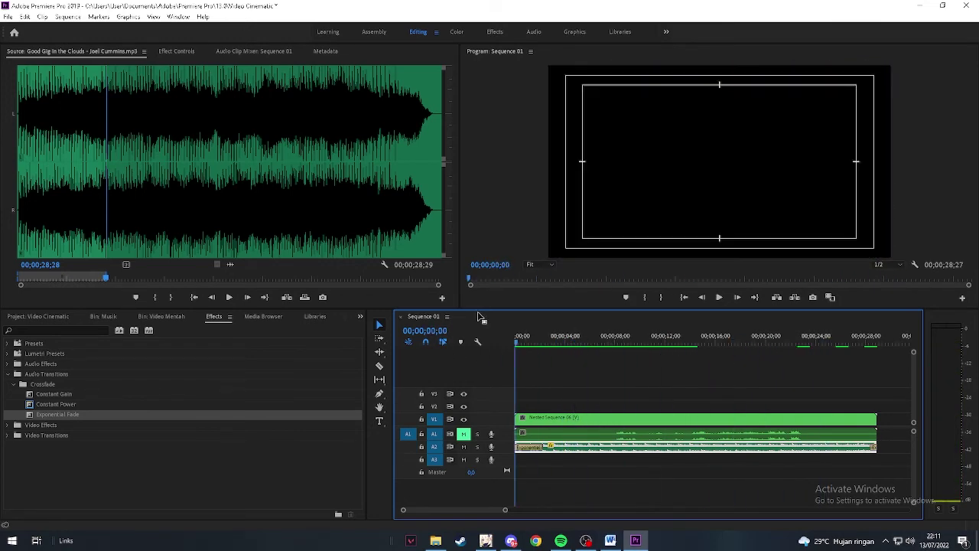
- Save the project and render Sequence 01, playing the result through to the end and returning to the start
click(491, 325)
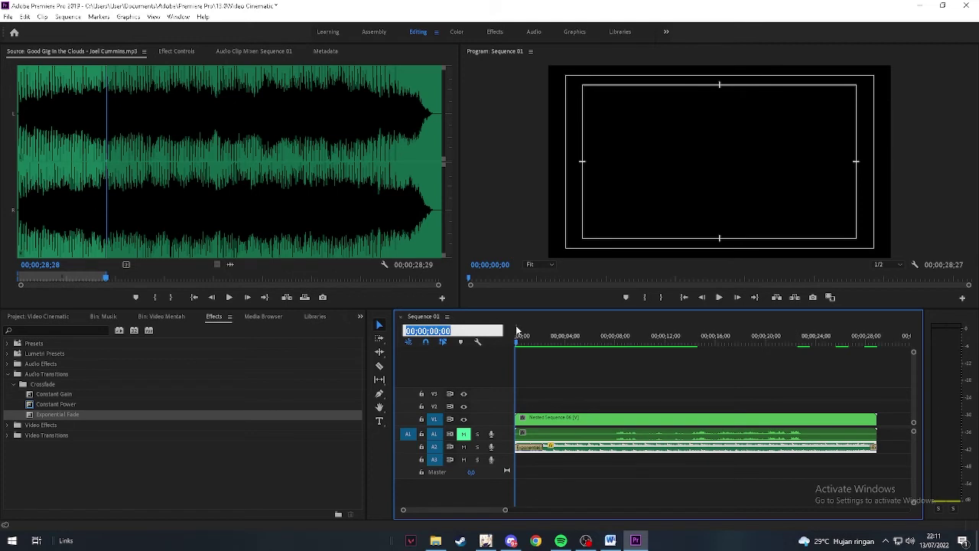
key(Return)
key(Return)
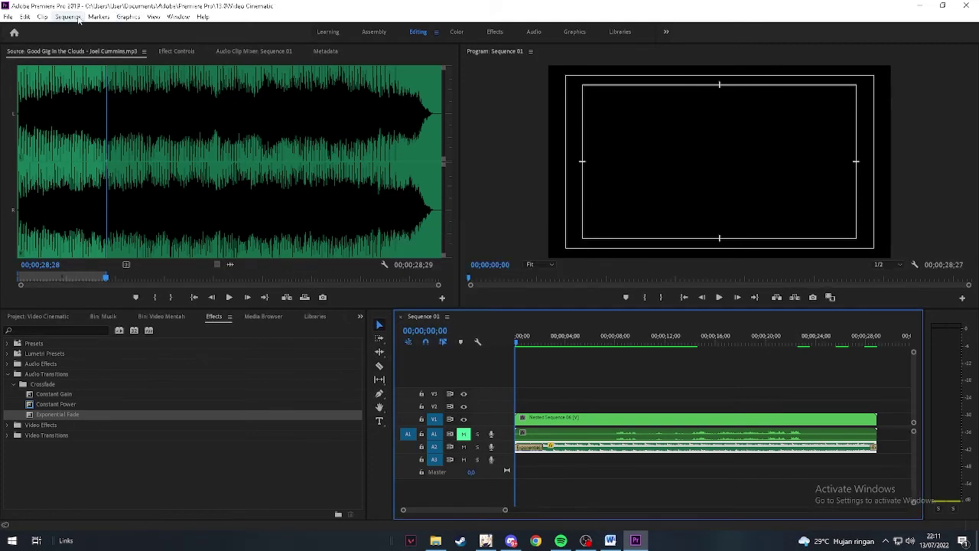
click(78, 18)
click(97, 55)
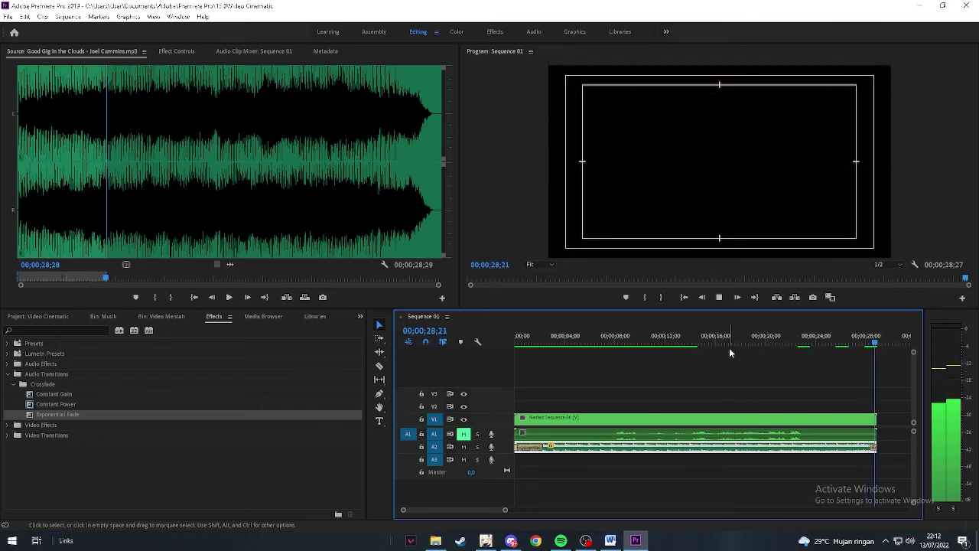
click(700, 343)
key(Home)
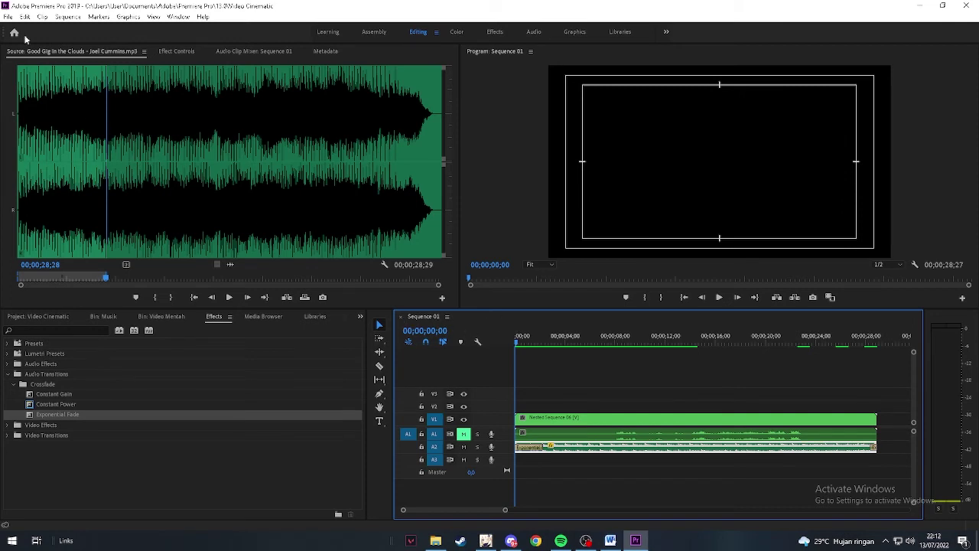
- Open the media export settings for Sequence 01, set the source range to Entire Sequence and preview a frame at 00;00;03;02
click(8, 16)
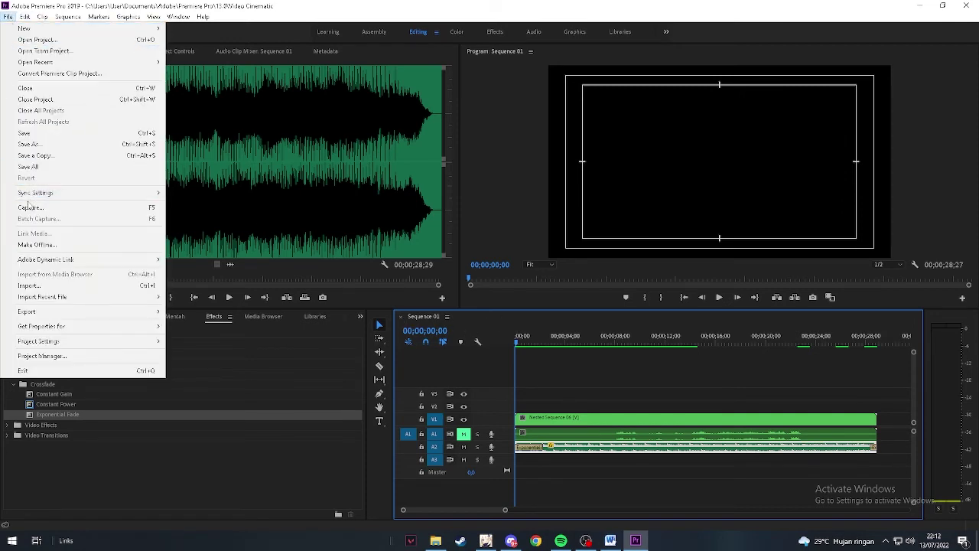
mouse_move(55, 314)
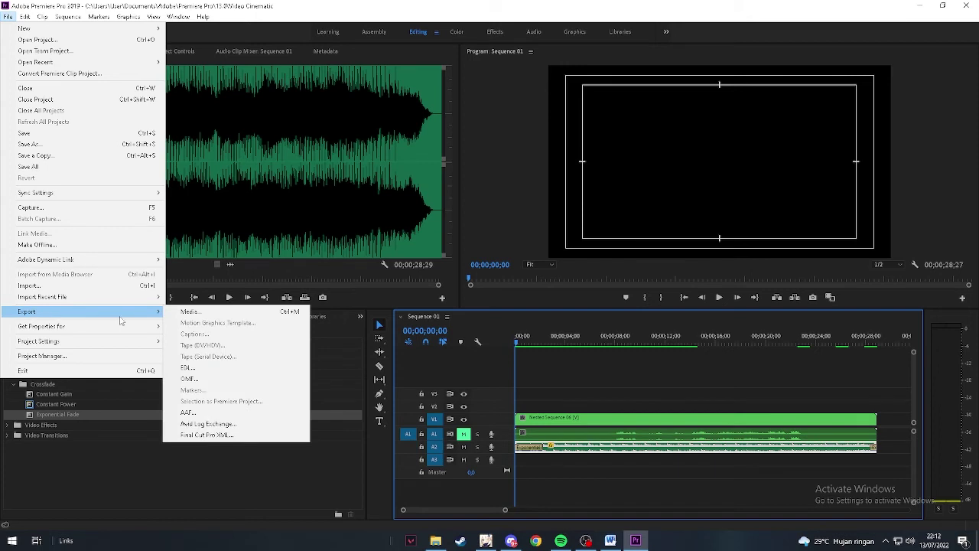
click(282, 312)
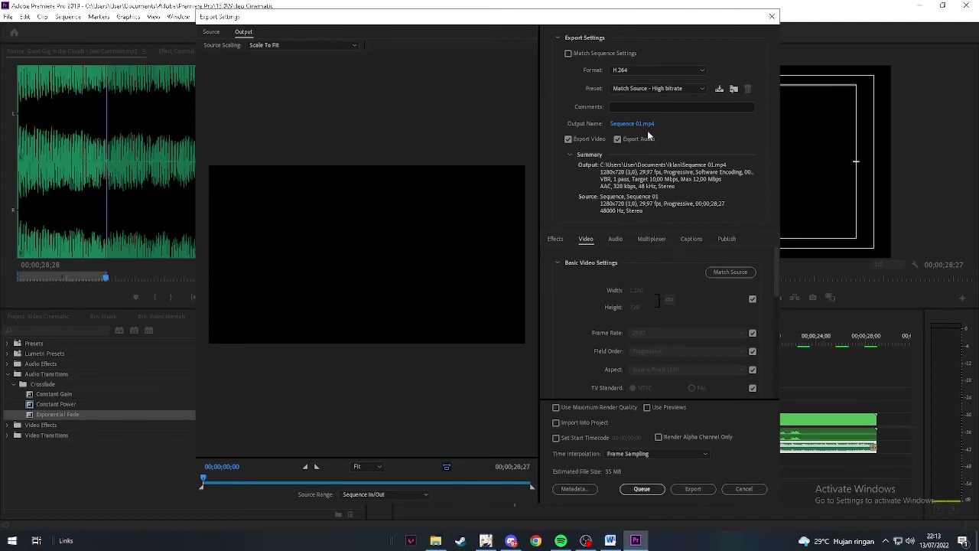
click(400, 494)
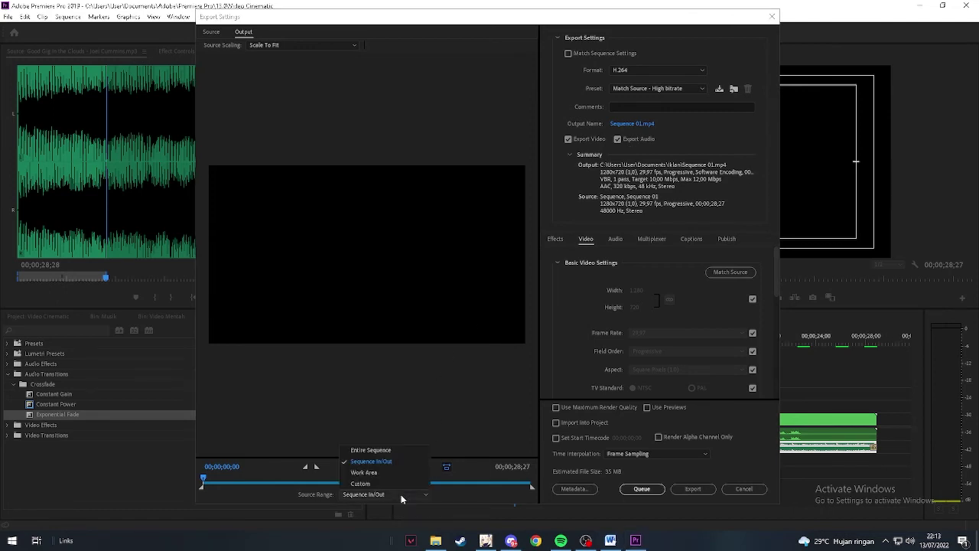
click(389, 451)
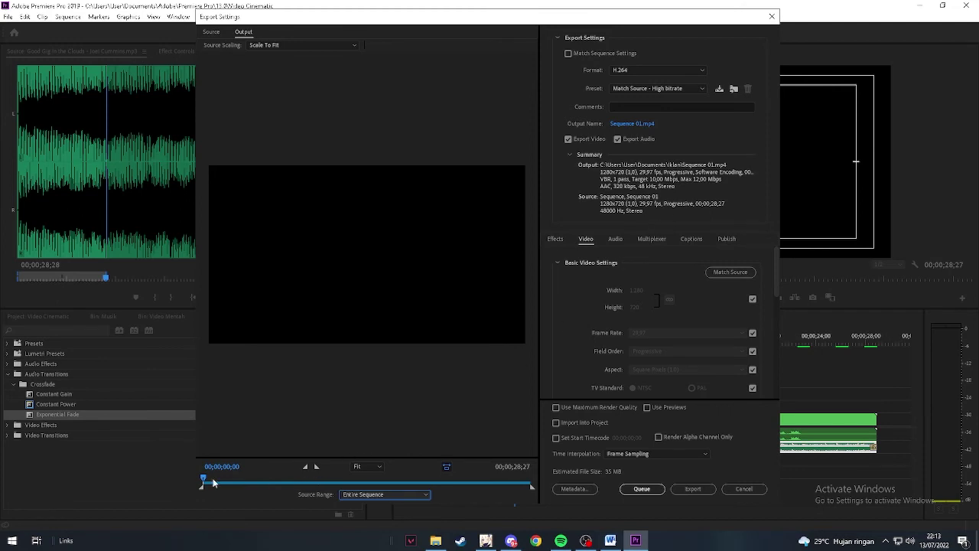
drag(204, 479, 238, 480)
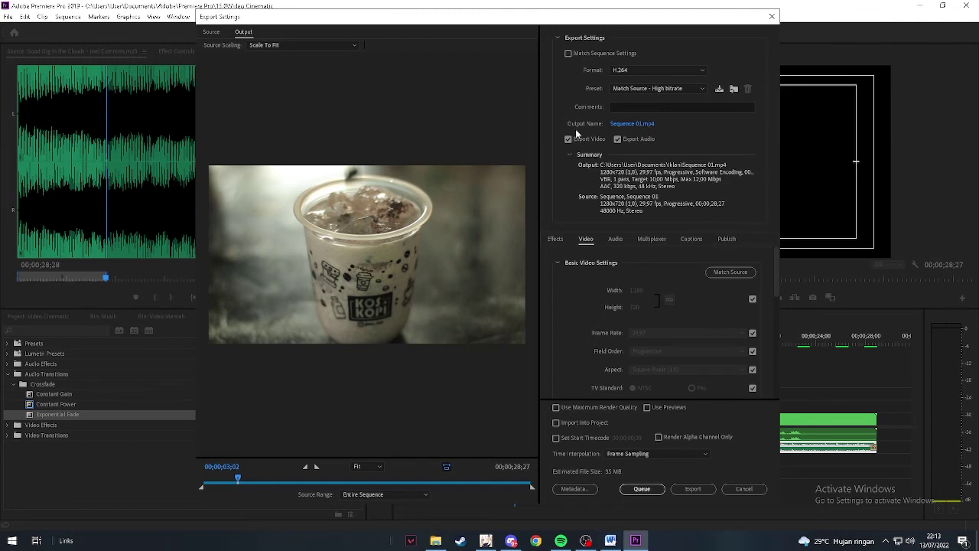
- Name the export output file Video Cinematic and save it in the Iklan folder under Documents
click(637, 124)
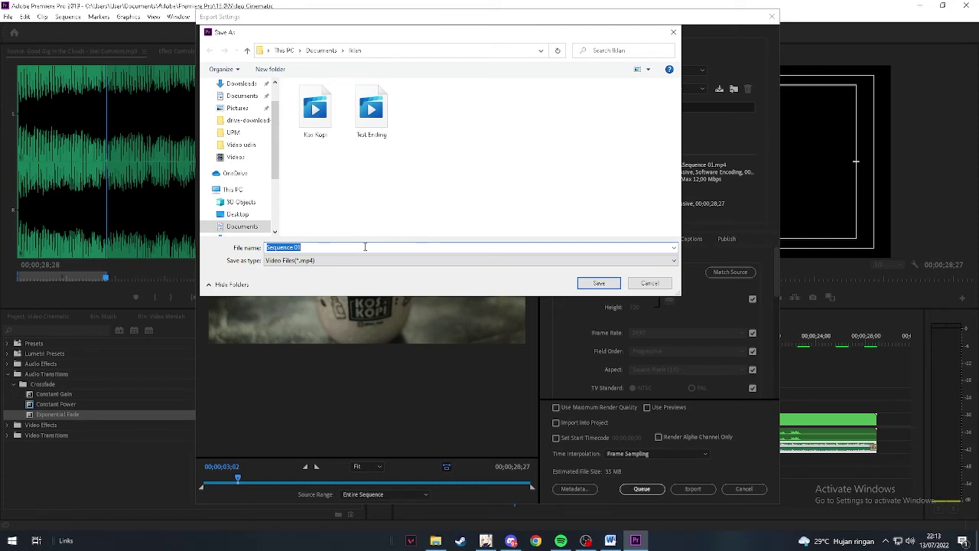
text(Video Cinematic)
click(600, 283)
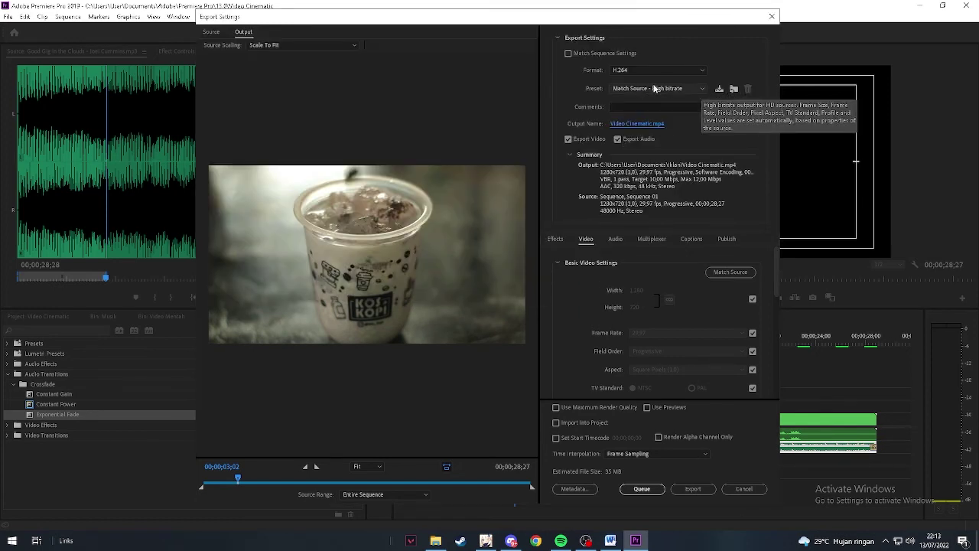
- Review the export's video, encoding and bitrate settings and export the sequence as H.264 with the Match Source - High bitrate preset
scroll(679, 318, down, 4)
scroll(734, 367, down, 3)
scroll(730, 362, up, 3)
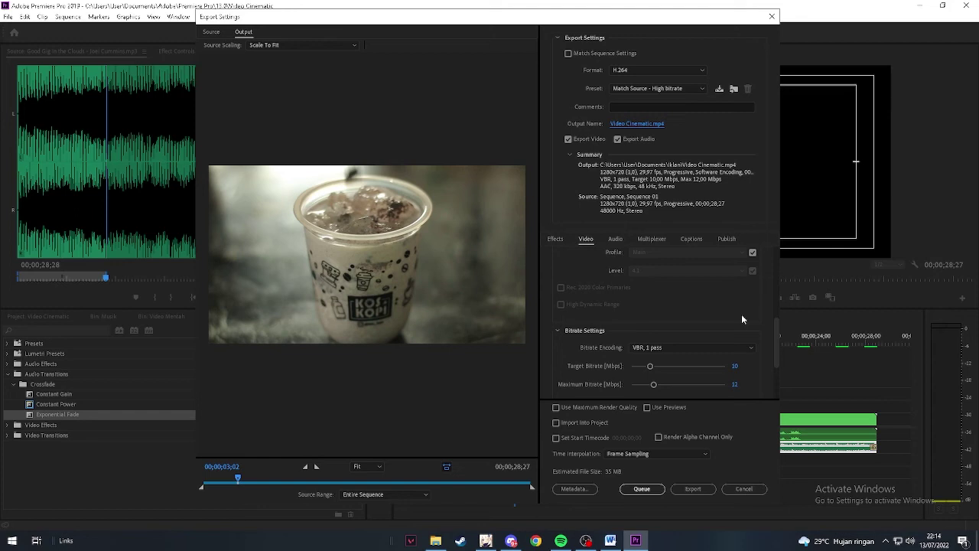
scroll(737, 313, up, 3)
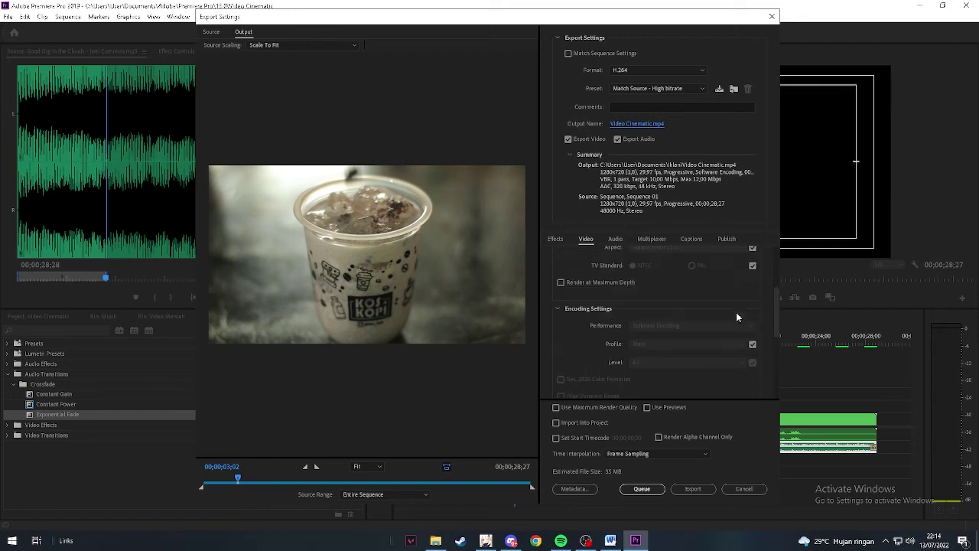
scroll(735, 313, down, 5)
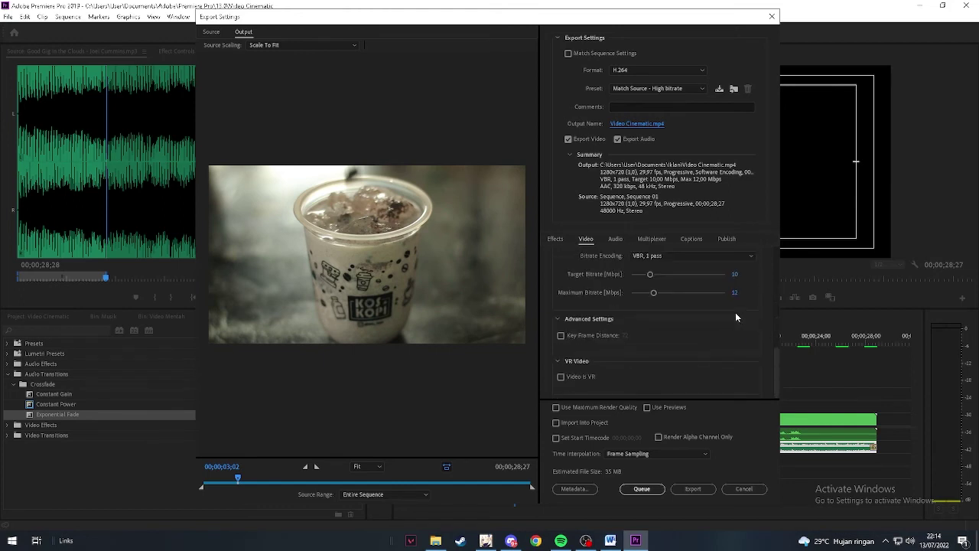
scroll(735, 317, up, 4)
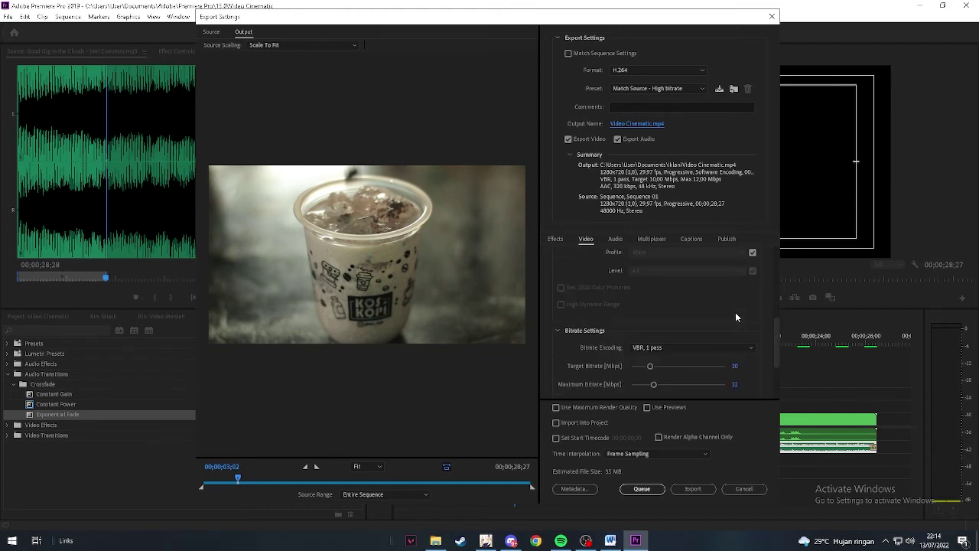
scroll(737, 317, up, 2)
scroll(734, 306, up, 4)
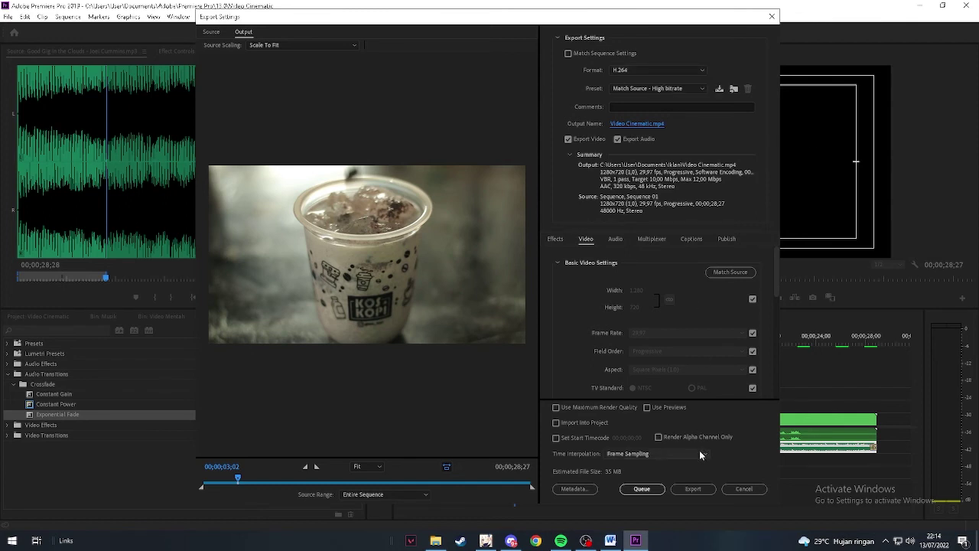
click(690, 489)
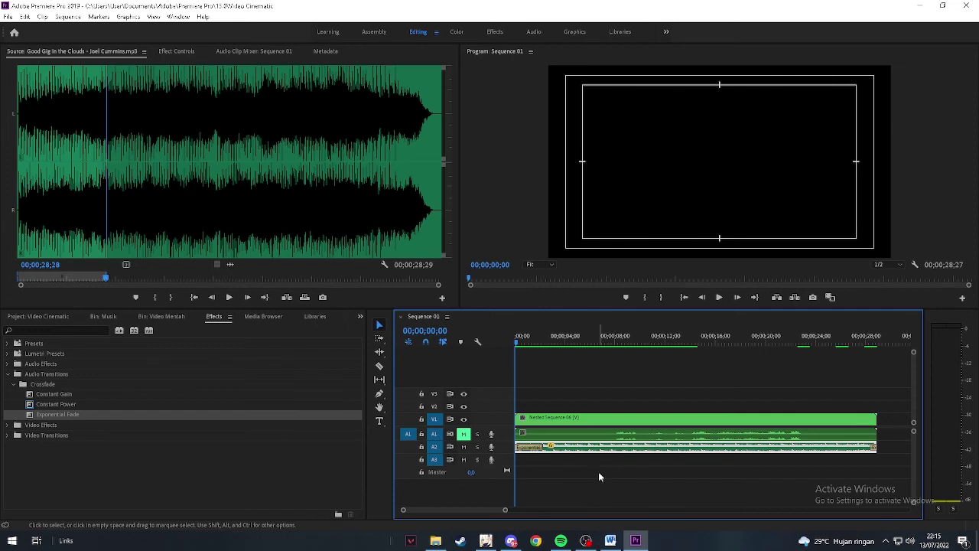
- Save the project, play the exported Video Cinematic file from the Iklan folder in File Explorer, and close the player and folder
key(ctrl+s)
click(436, 539)
click(36, 139)
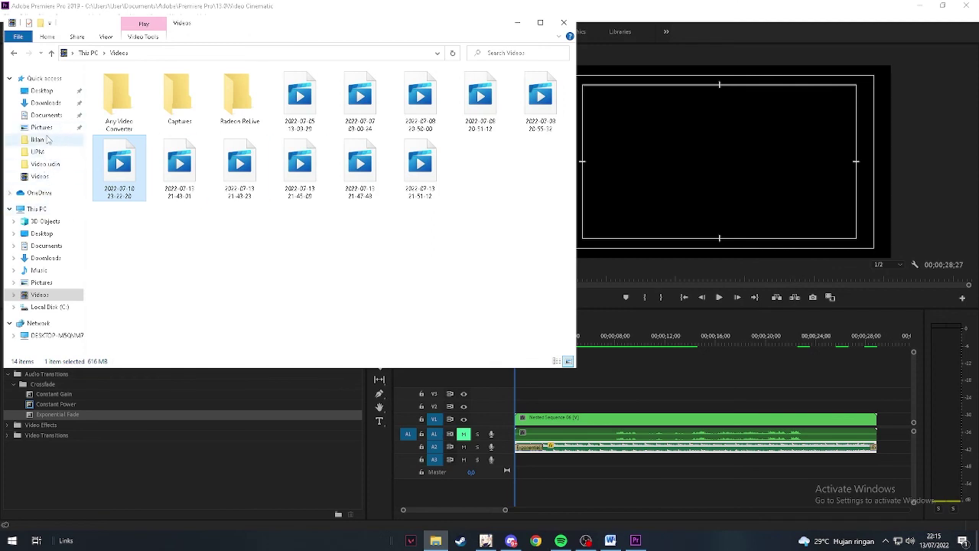
double_click(238, 98)
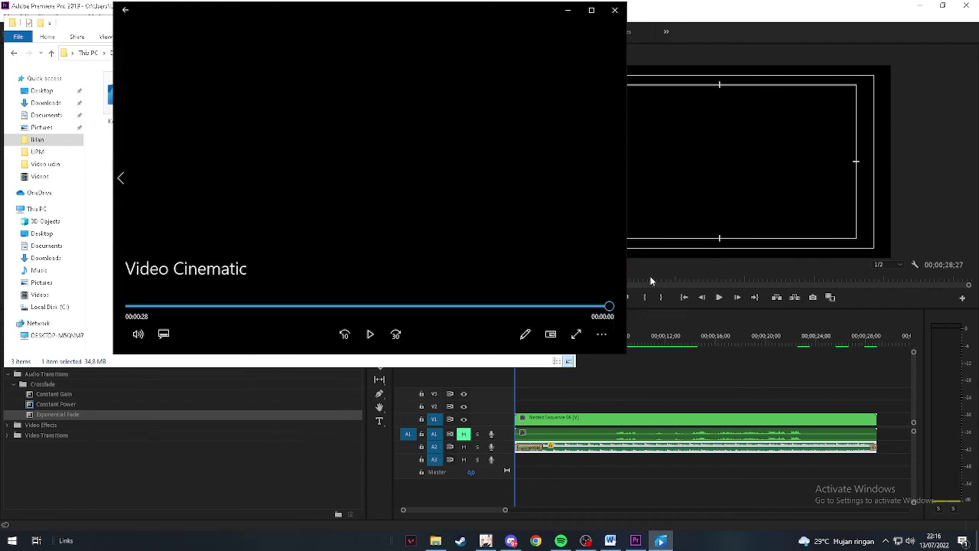
click(616, 14)
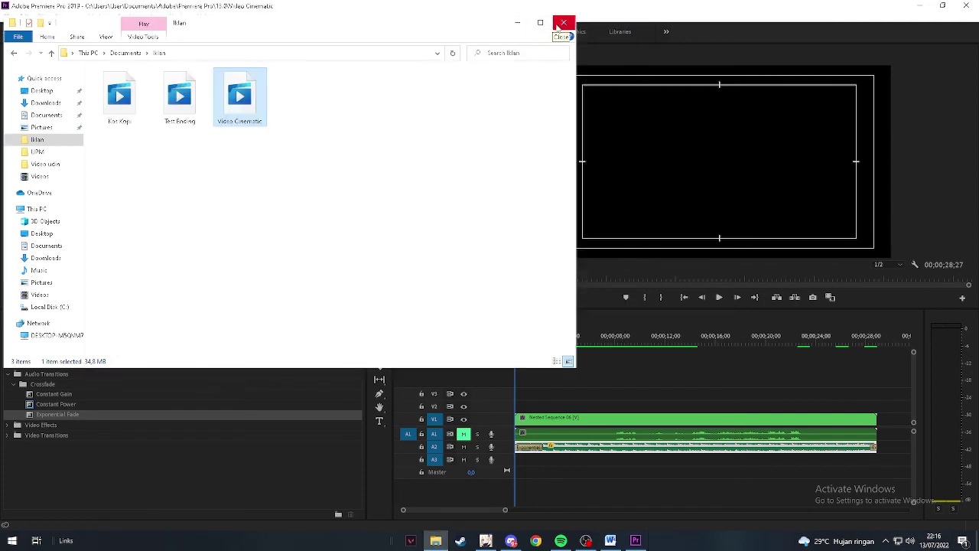
click(563, 23)
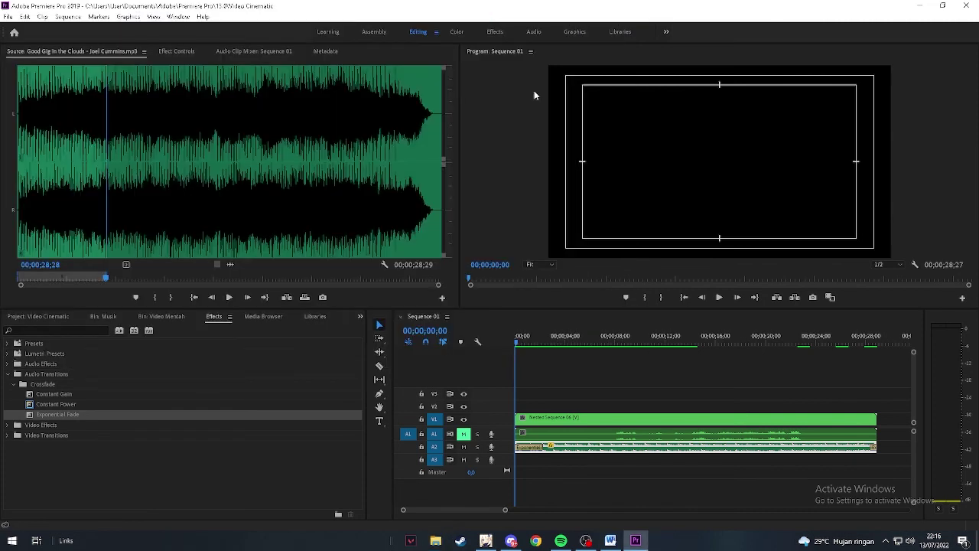
click(38, 315)
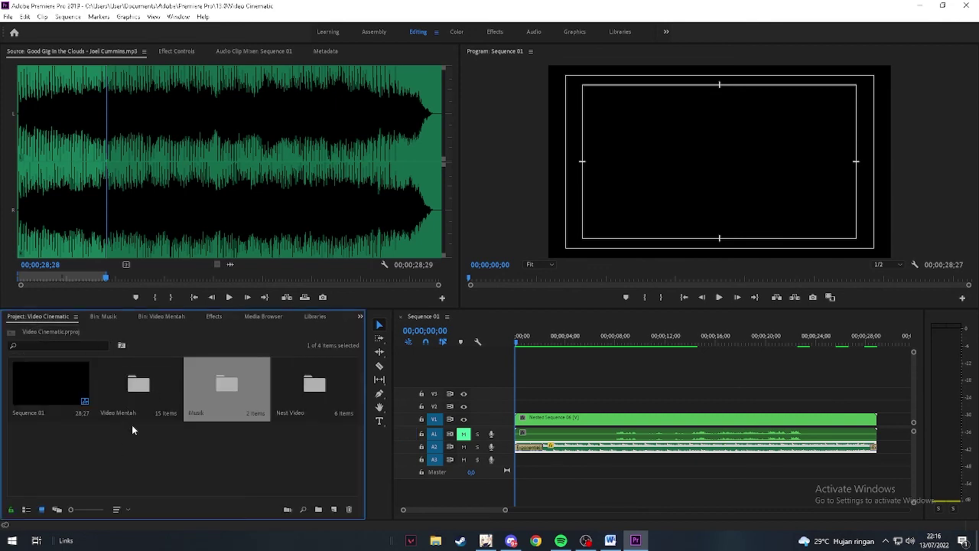
click(195, 459)
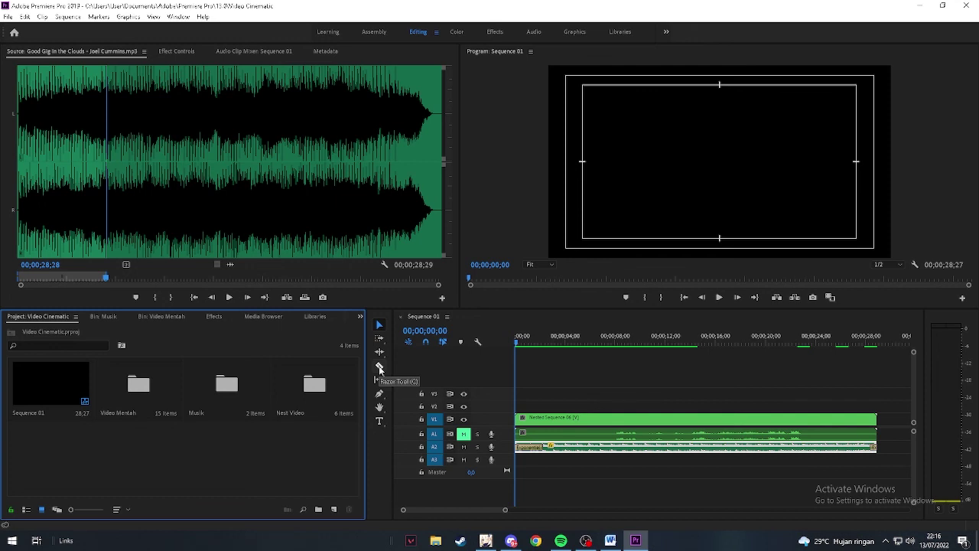
drag(108, 281, 195, 279)
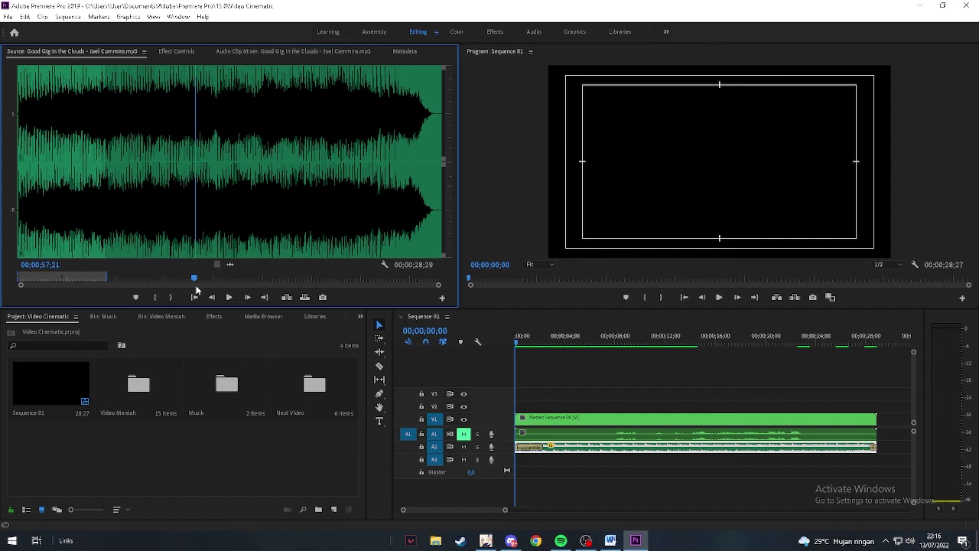
drag(520, 342, 593, 344)
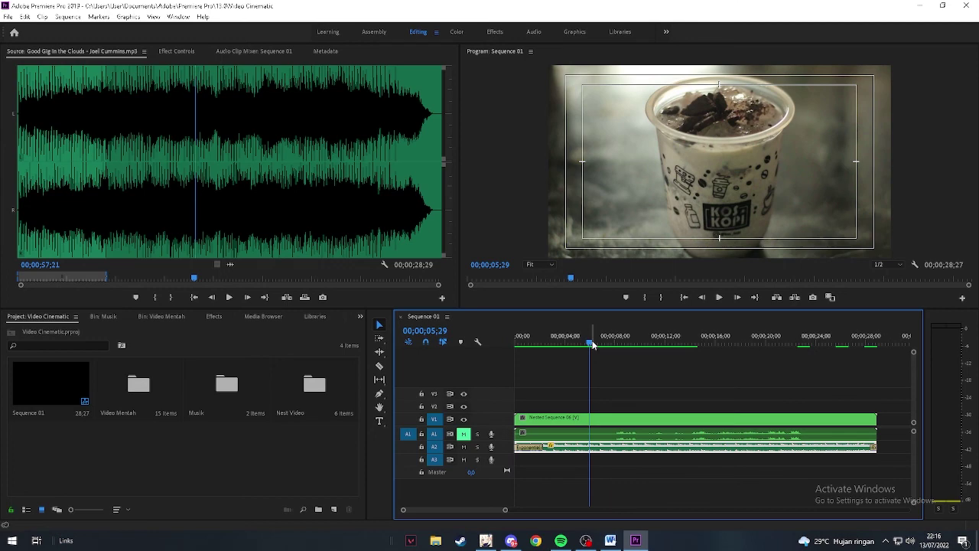
drag(593, 344, 558, 363)
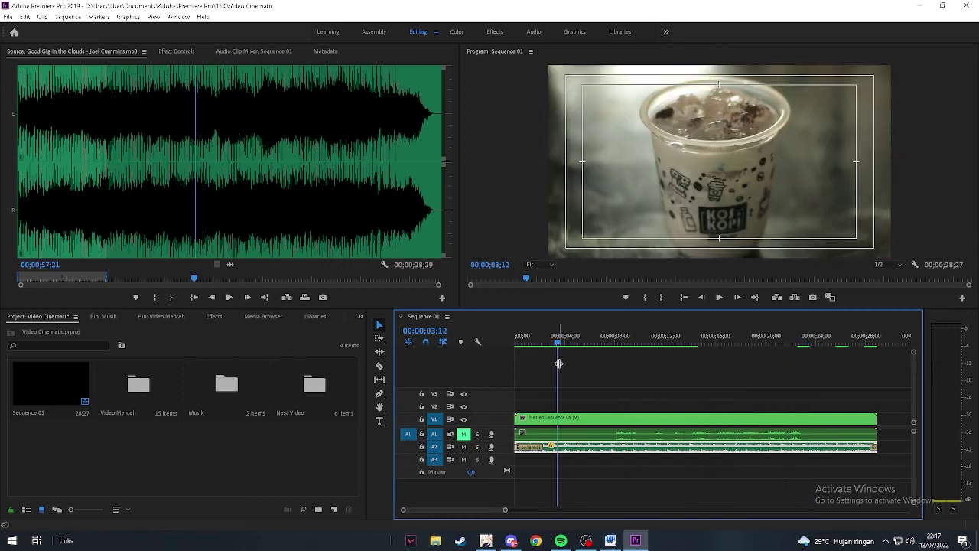